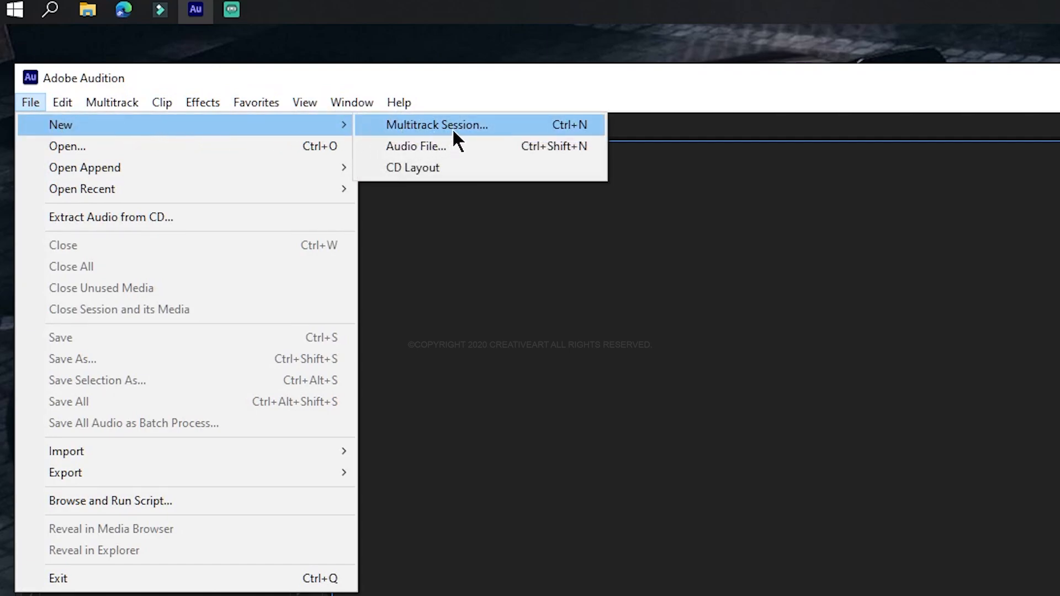
Start a new multitrack session and name it Vlog01.
left_click(757, 272)
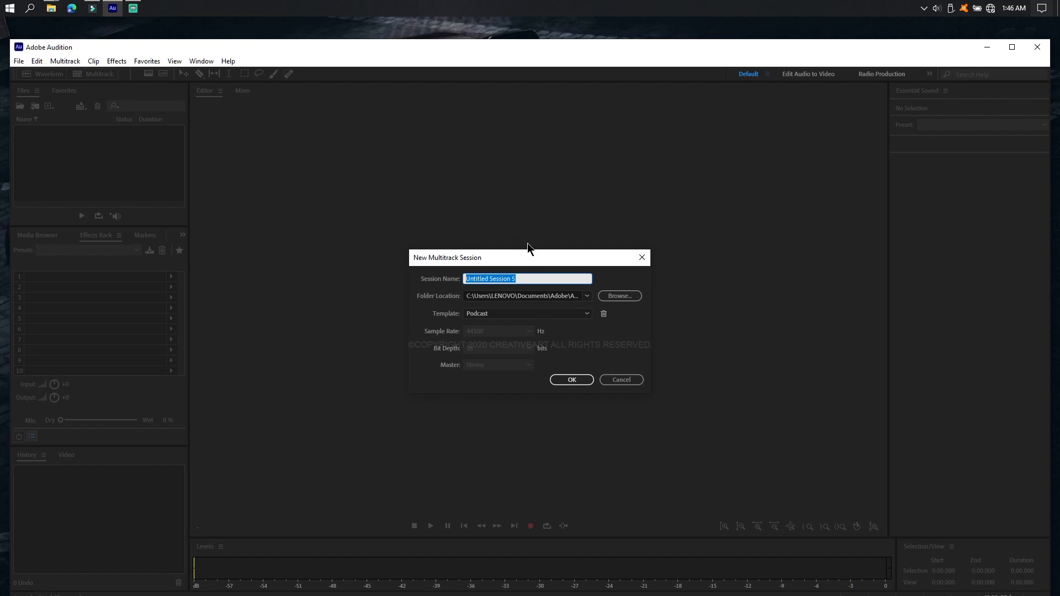
left_click_drag(526, 260, 527, 188)
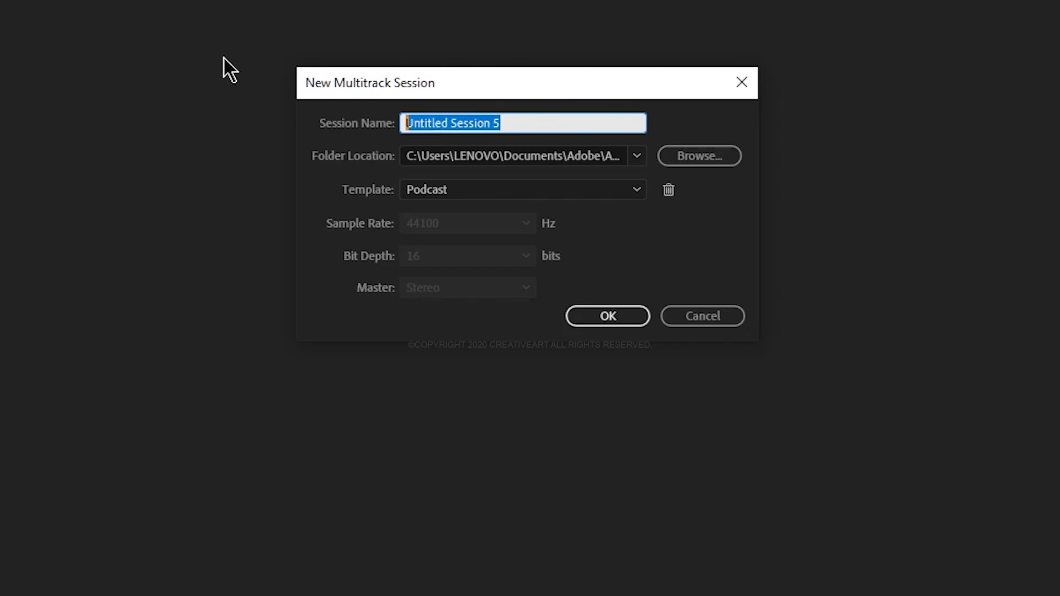
type("V")
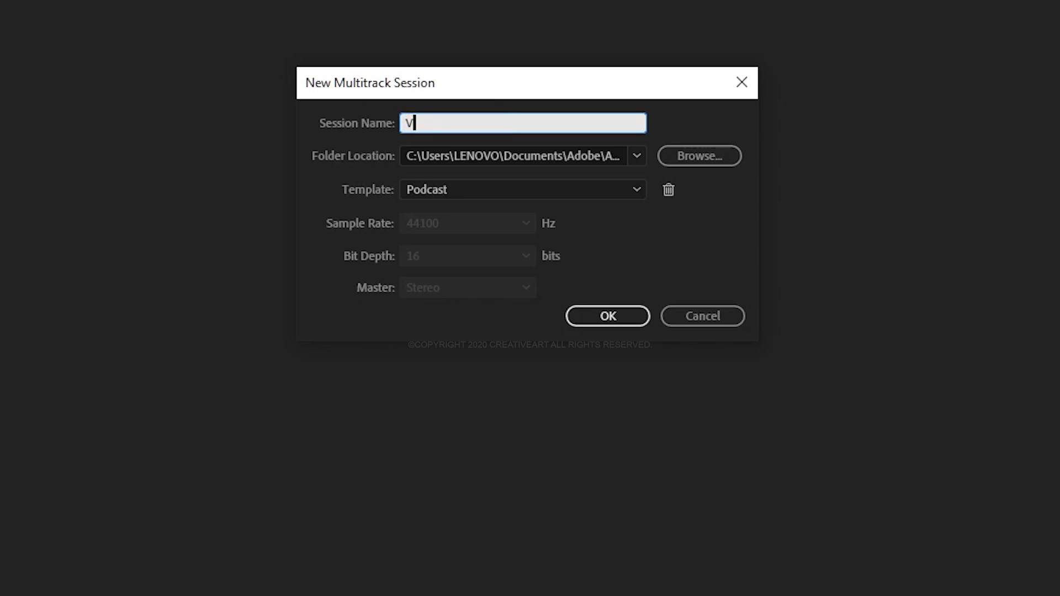
type("log01")
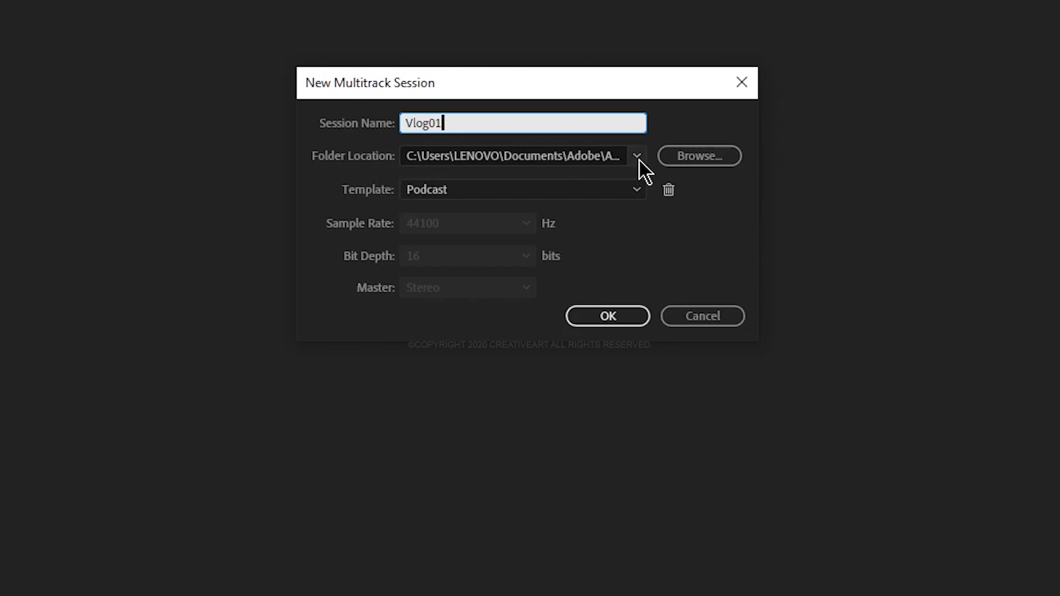
Create a new folder on the Desktop and set it as the session's folder location.
left_click(695, 156)
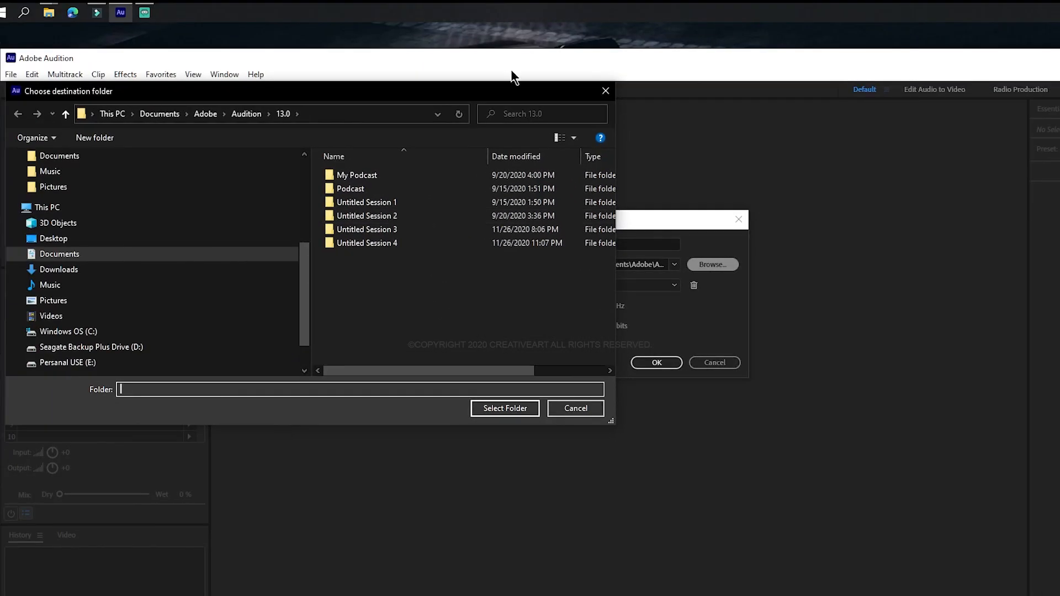
left_click_drag(492, 88, 707, 117)
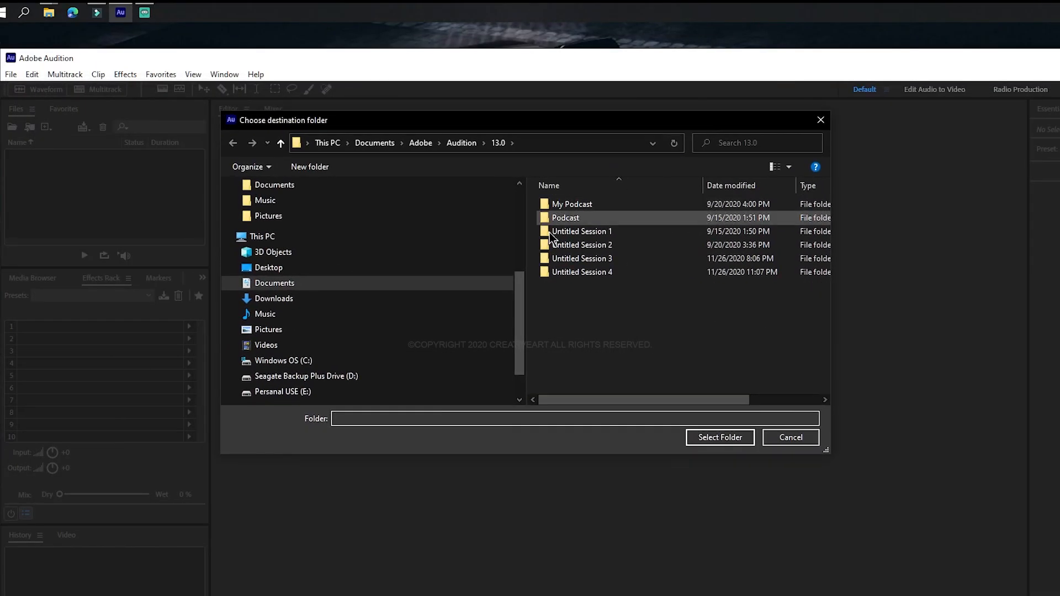
scroll(368, 223, "up", 2)
scroll(369, 203, "up", 3)
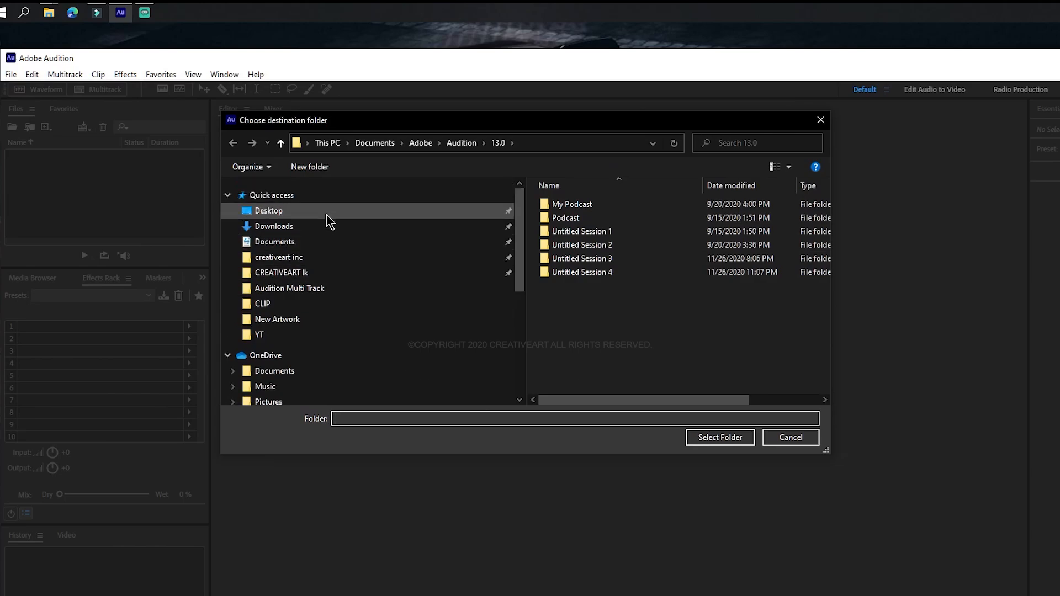
left_click(327, 213)
right_click(585, 351)
mouse_move(684, 490)
left_click(745, 489)
double_click(767, 244)
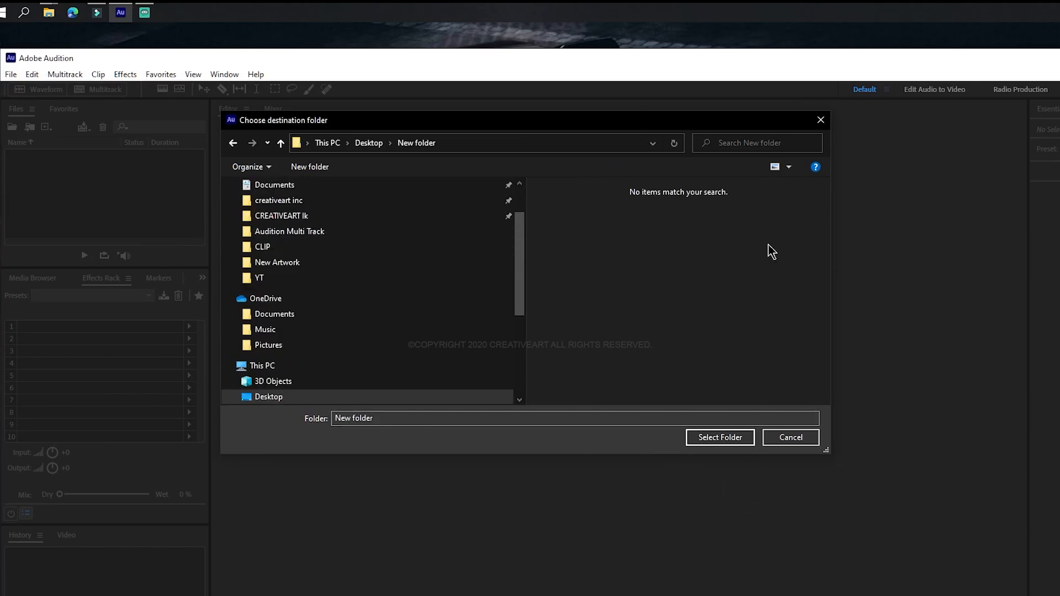
left_click(733, 440)
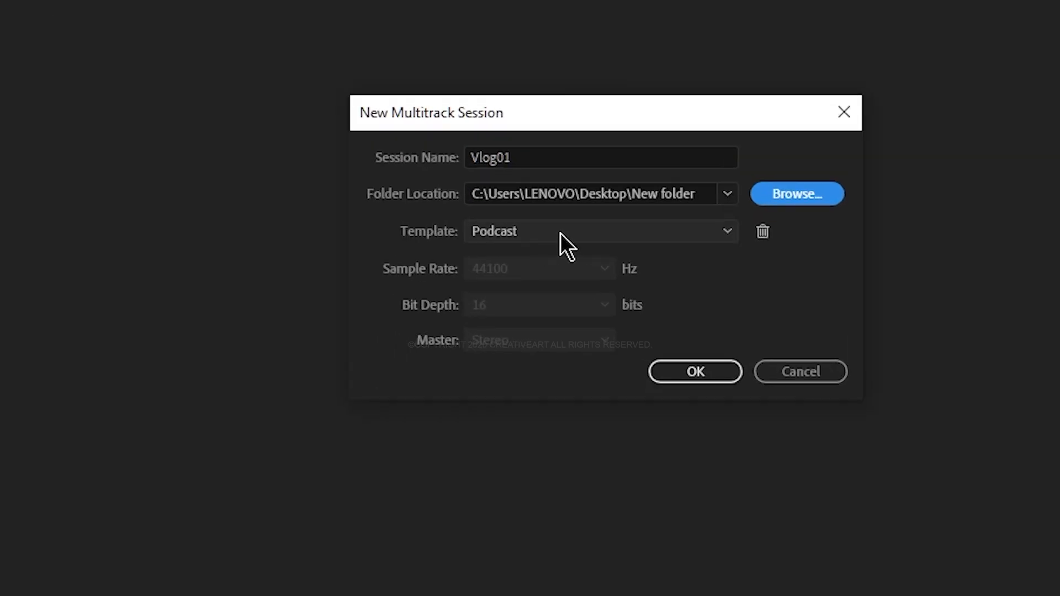
Choose the Podcast template and create the multitrack session.
left_click(561, 233)
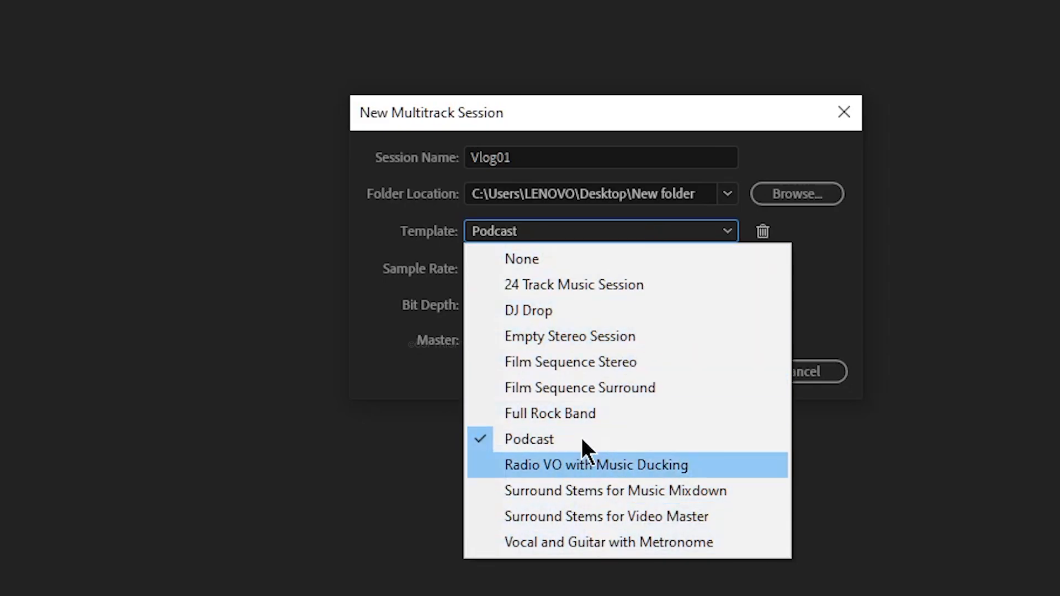
left_click(729, 231)
left_click(729, 231)
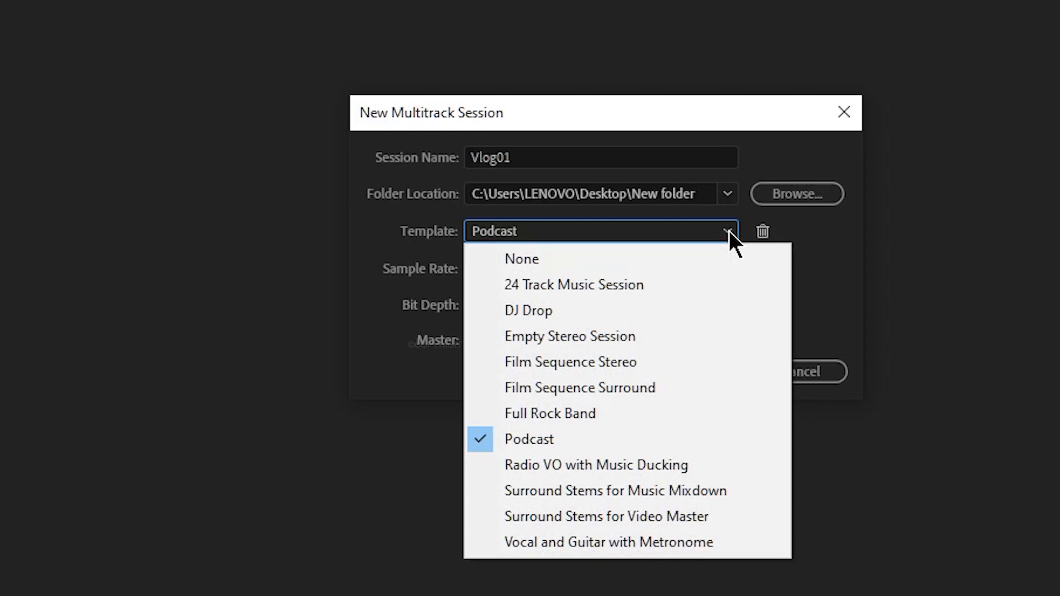
left_click(557, 438)
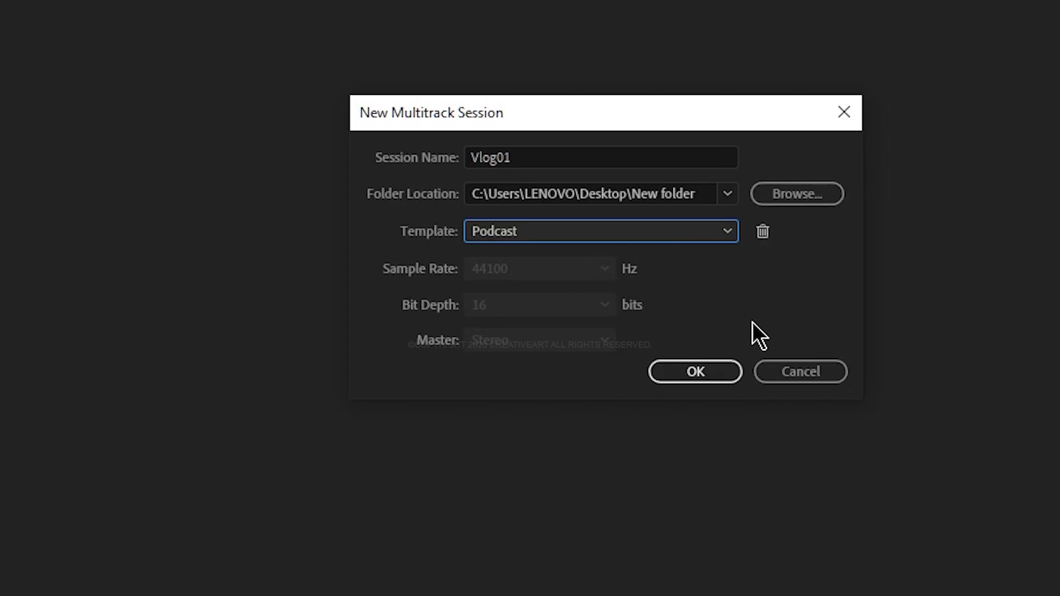
left_click(699, 374)
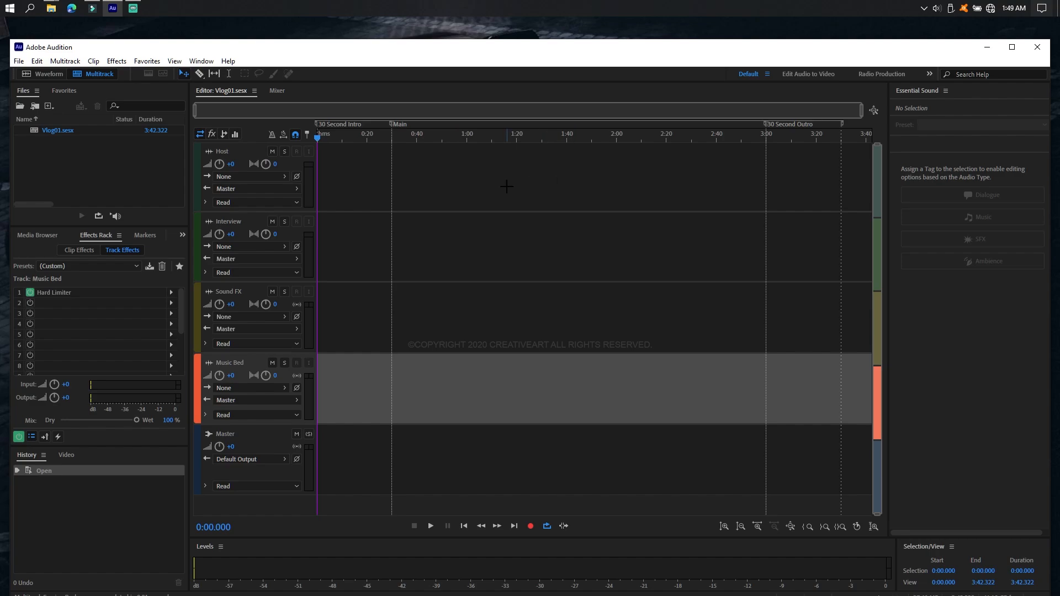
Look over the Podcast template's tracks by selecting each one from Host to Master and back.
left_click(506, 186)
left_click(516, 245)
left_click(534, 309)
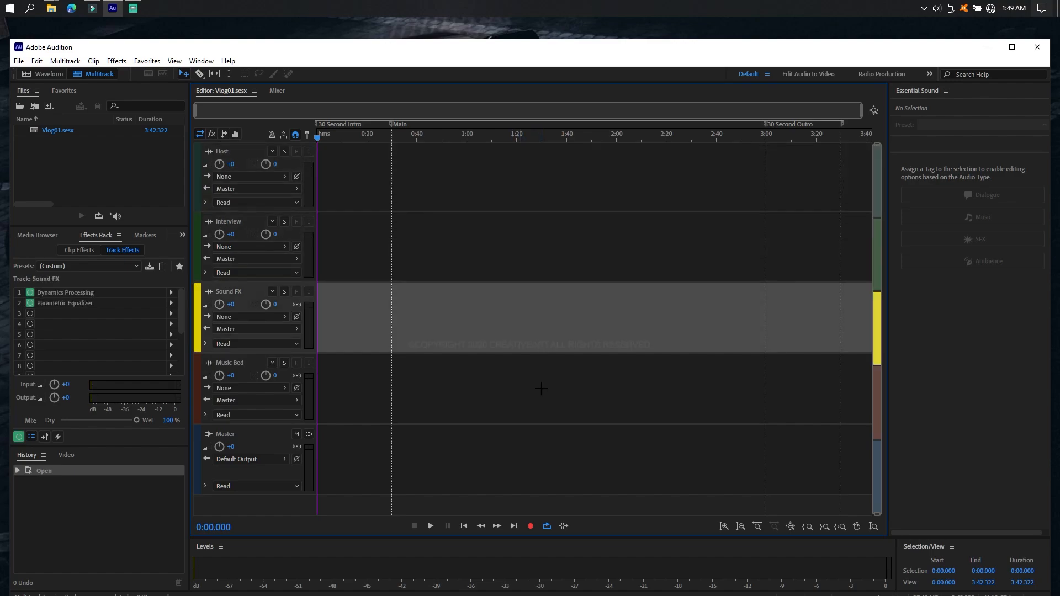
left_click(542, 389)
left_click(547, 462)
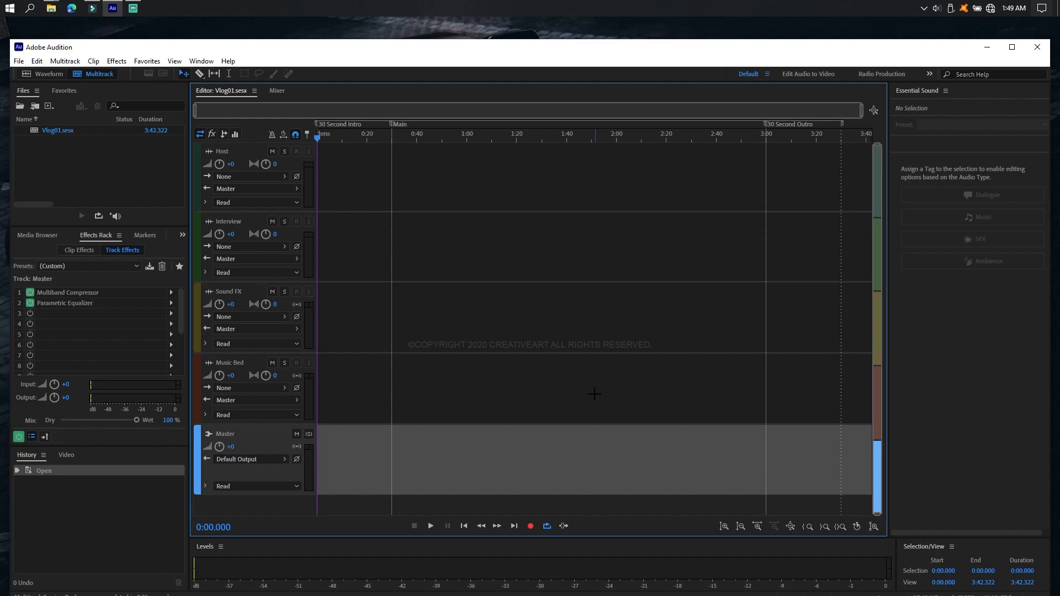
left_click(472, 168)
left_click(478, 227)
left_click(500, 187)
left_click(514, 265)
left_click(528, 328)
left_click(540, 381)
left_click(545, 435)
left_click(549, 375)
left_click(546, 309)
left_click(557, 236)
left_click(561, 184)
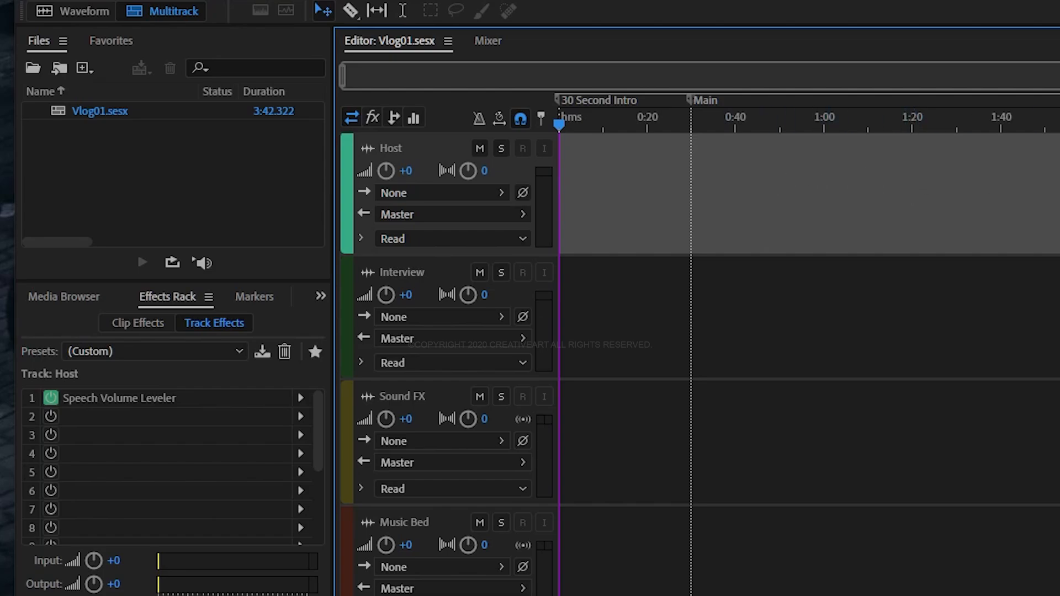
Examine the preset track effects on the Host, Interview, Sound FX, Music Bed and Master tracks.
left_click(661, 335)
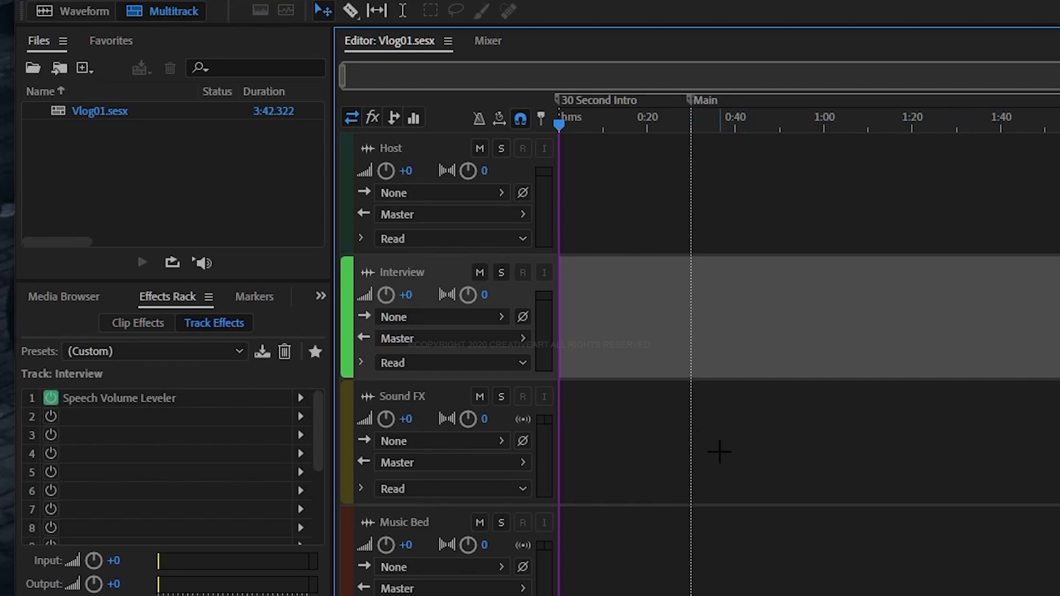
left_click(655, 456)
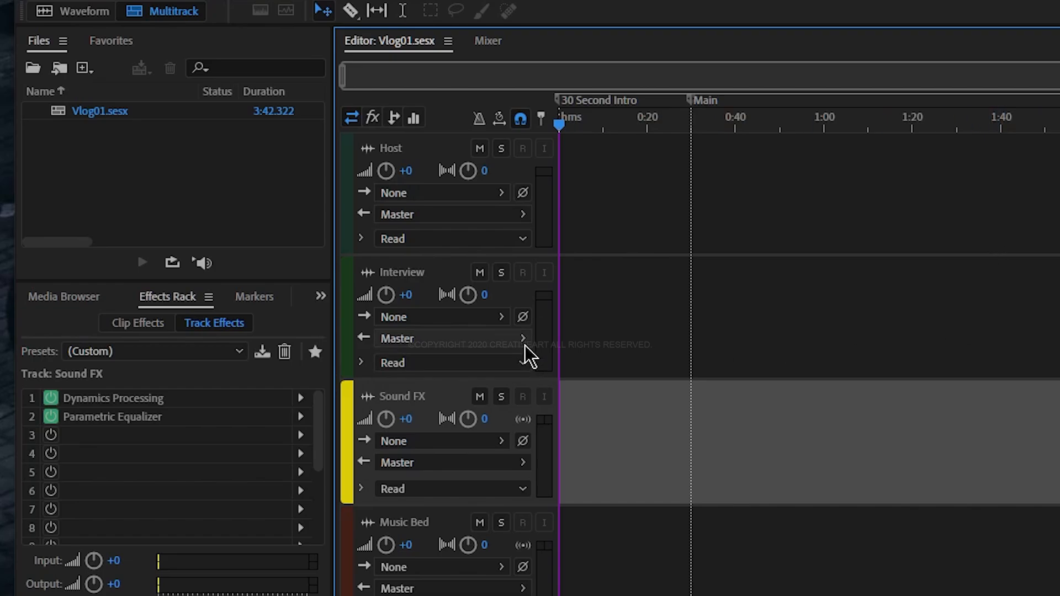
left_click(664, 230)
left_click(657, 373)
left_click(644, 439)
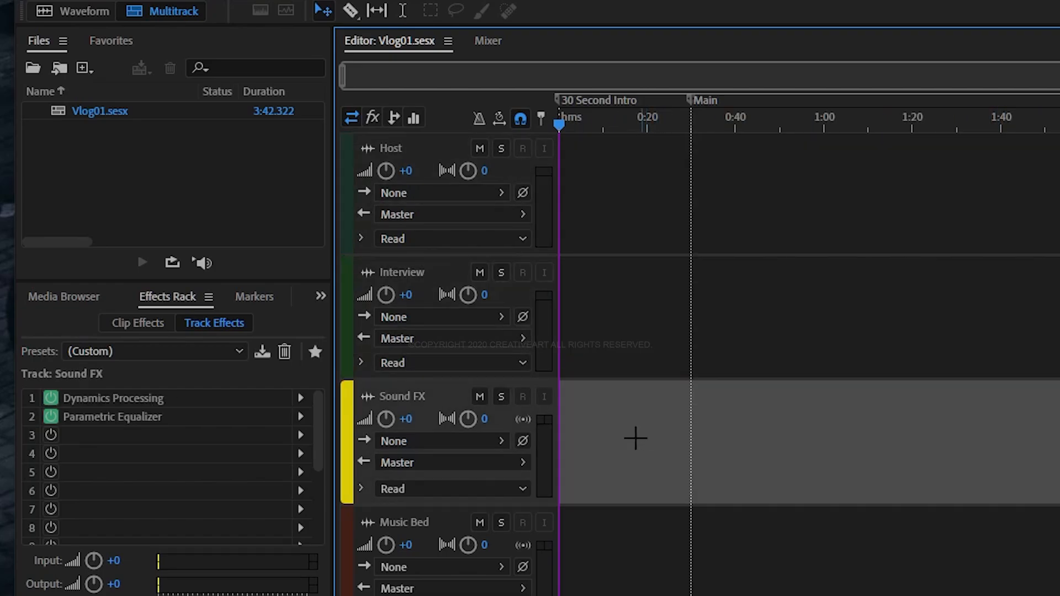
left_click(694, 292)
left_click(752, 217)
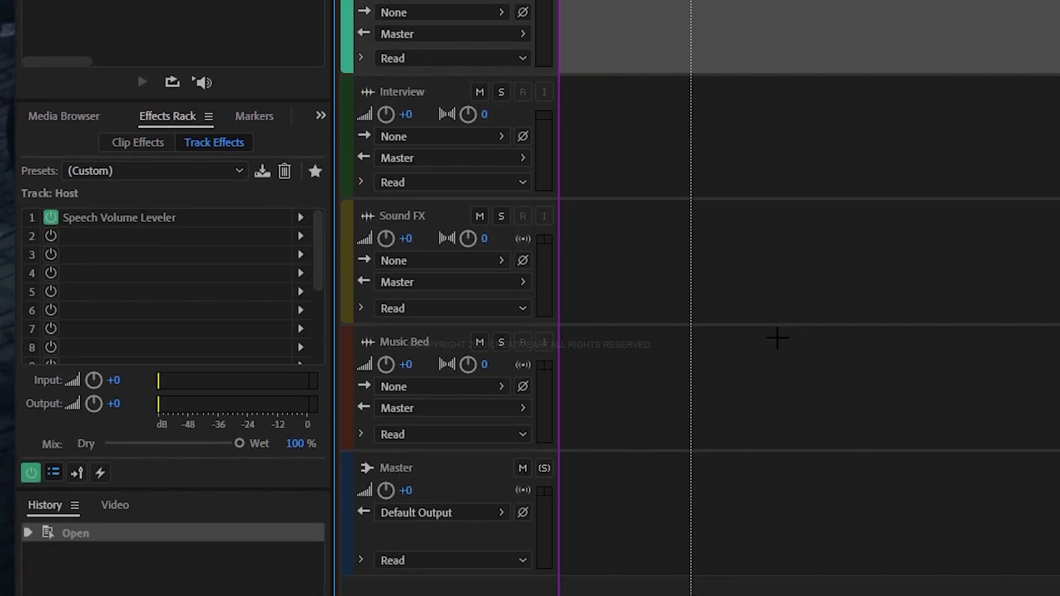
left_click(771, 567)
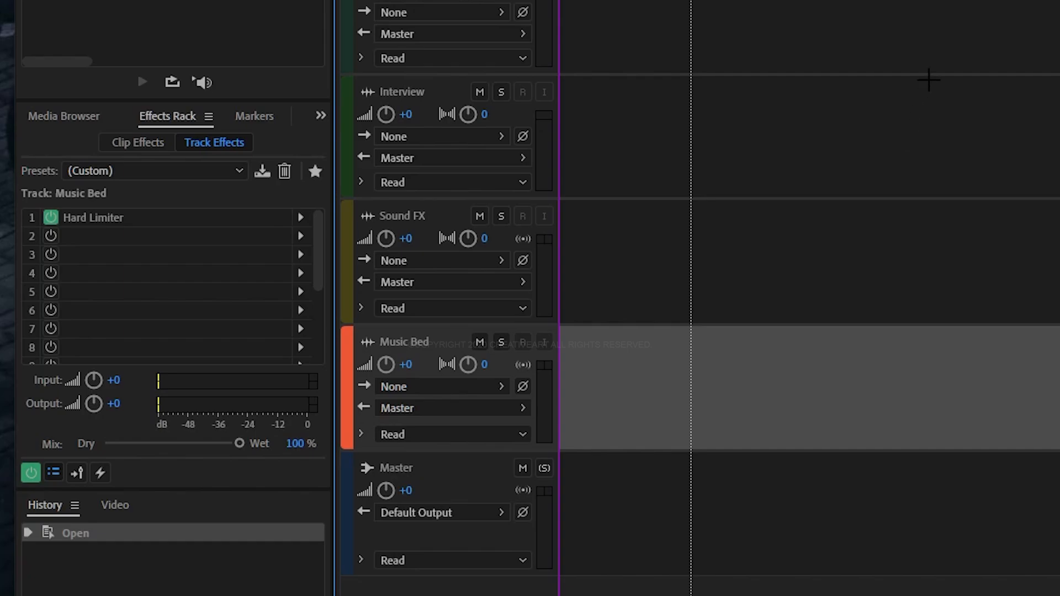
left_click(949, 21)
left_click(947, 133)
left_click(944, 16)
left_click(934, 130)
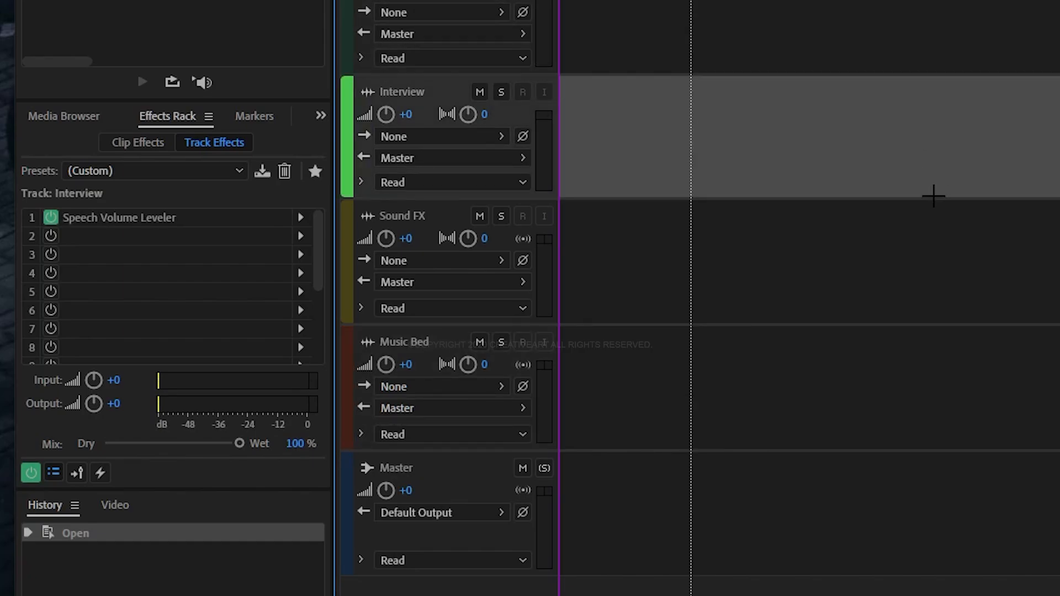
left_click(948, 293)
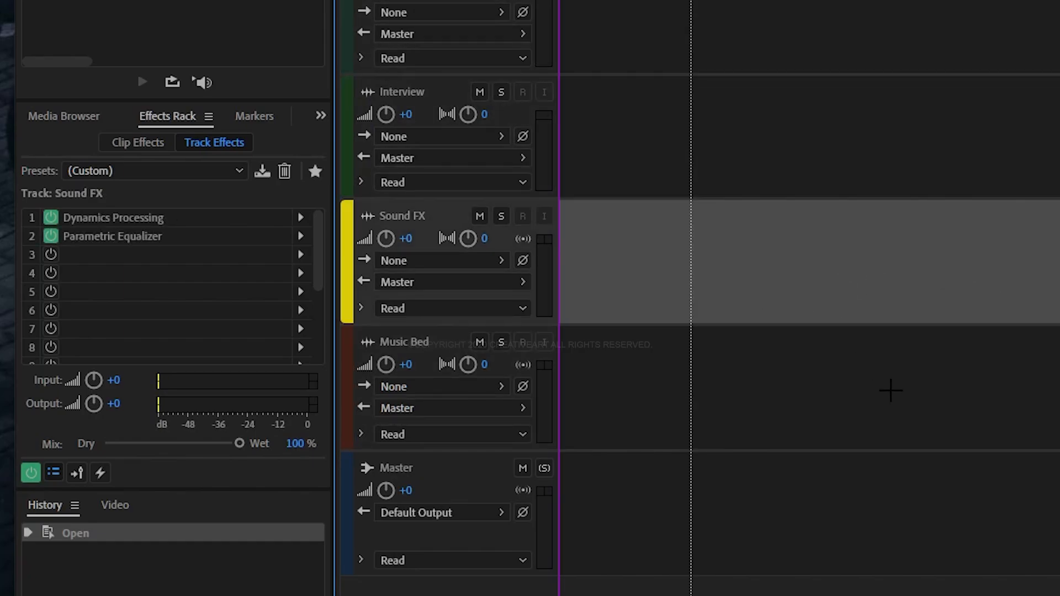
left_click(883, 395)
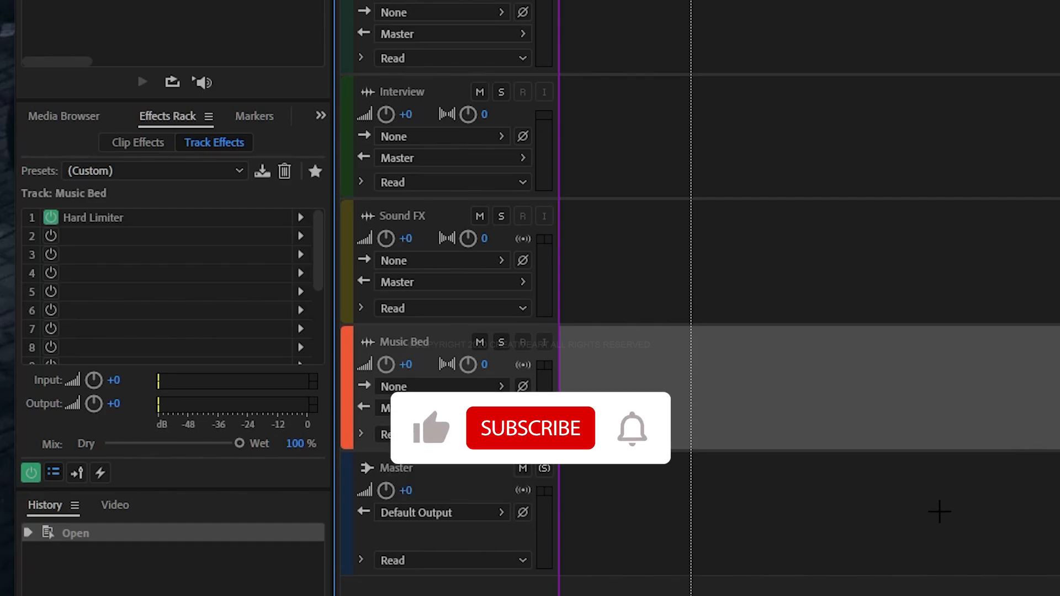
left_click(939, 512)
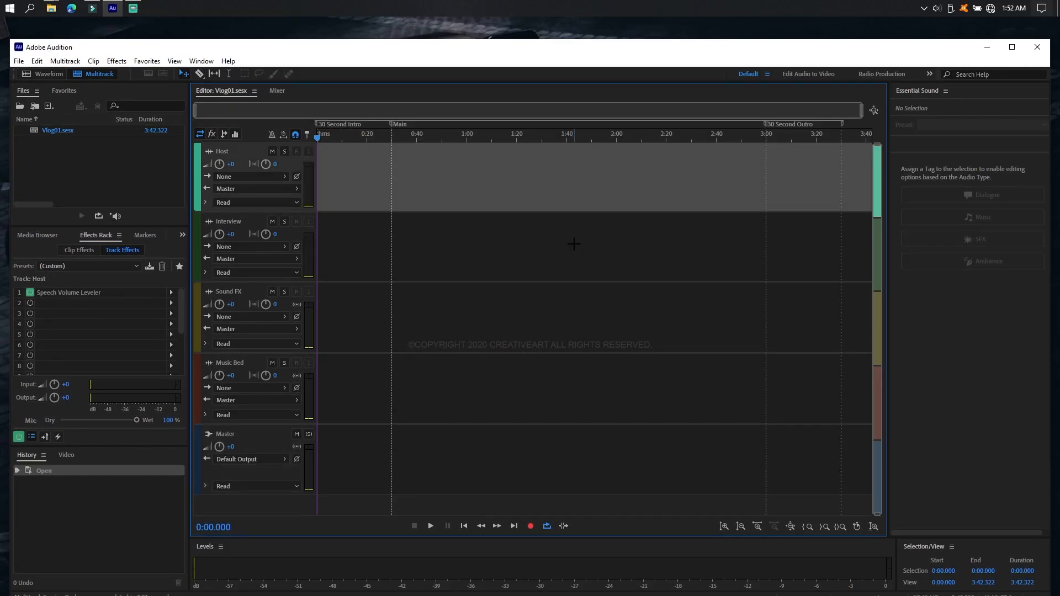
left_click(574, 244)
left_click(579, 306)
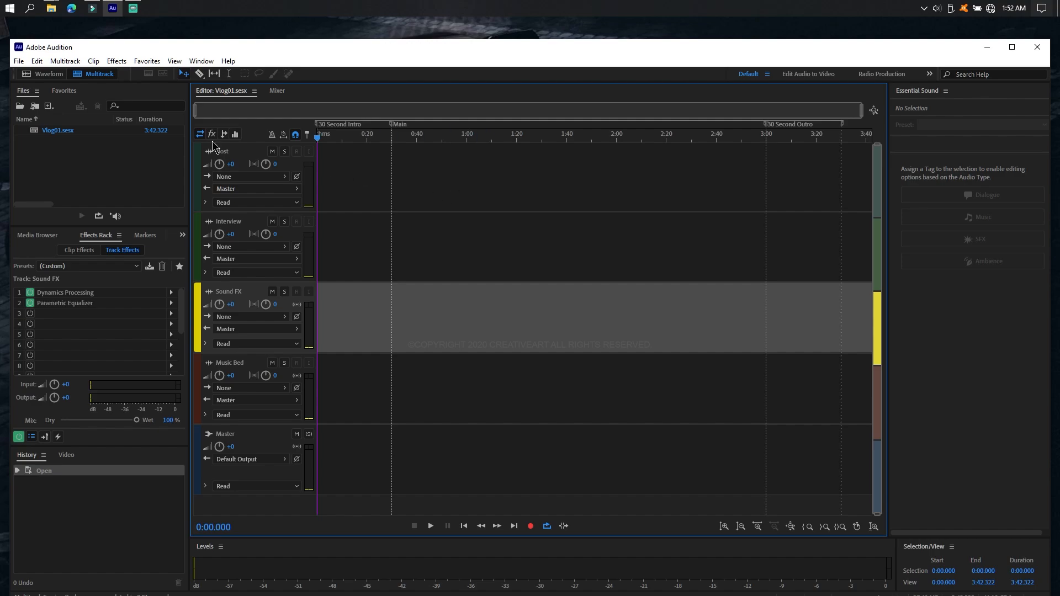
Import Background Music.mp3 and Pod Test.m4a from the Test Clips folder into the session's files.
mouse_move(54, 5)
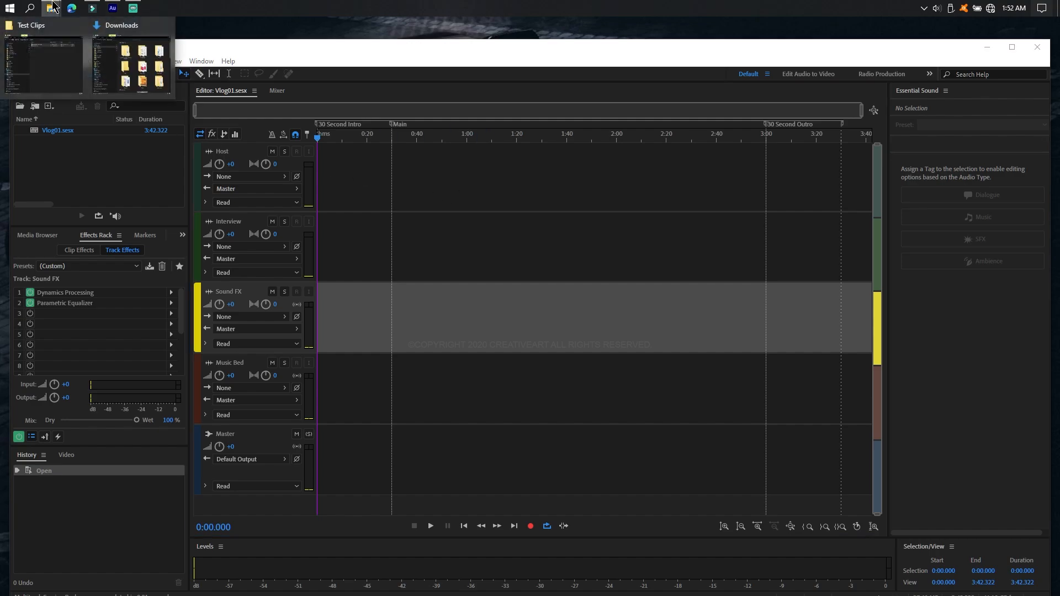
left_click(67, 58)
left_click(604, 175)
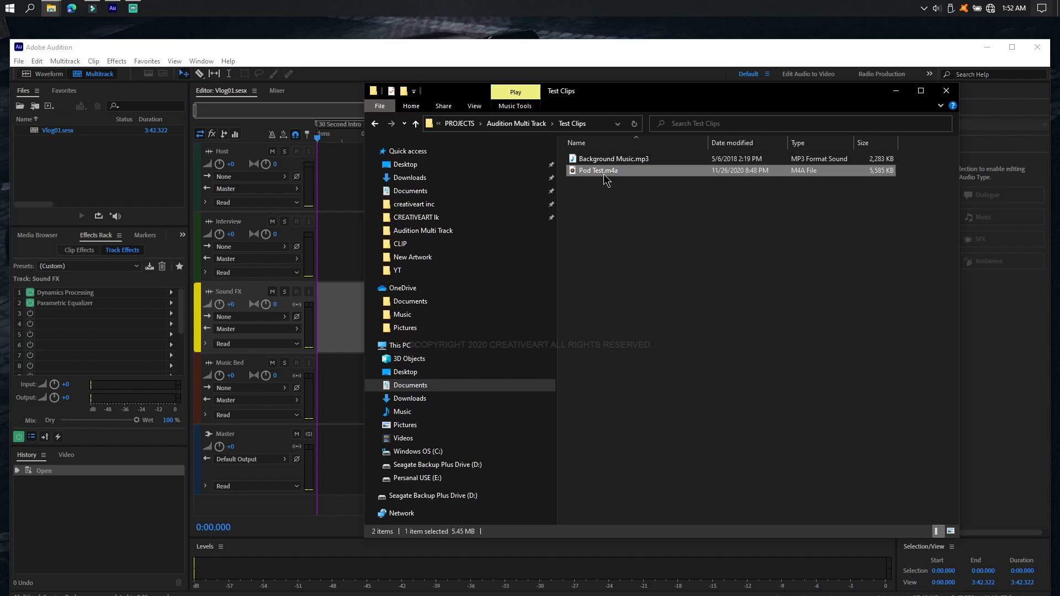
left_click(634, 159)
left_click_drag(600, 196, 671, 160)
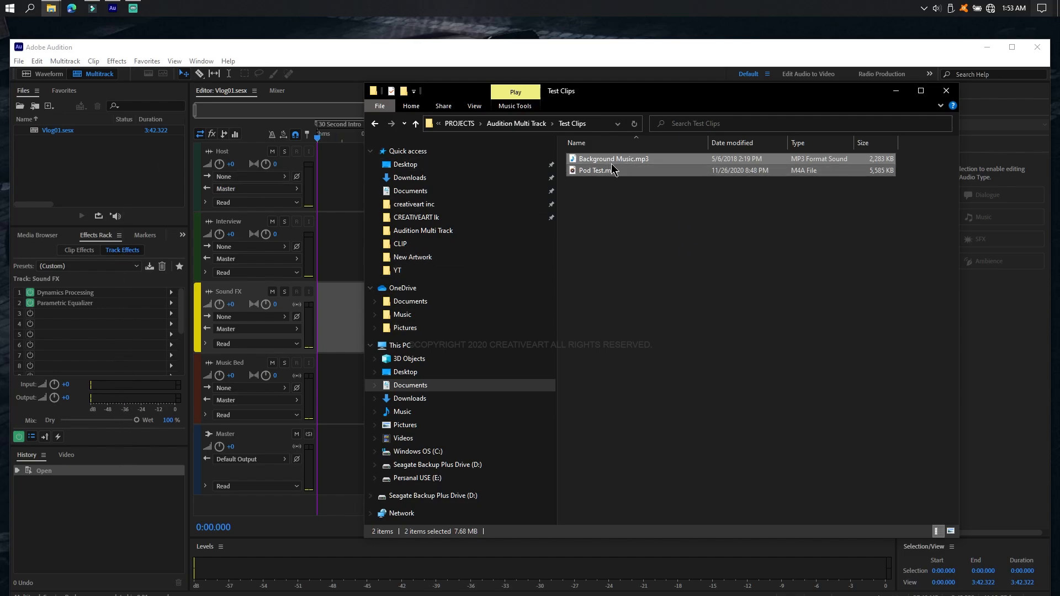
left_click_drag(622, 164, 119, 167)
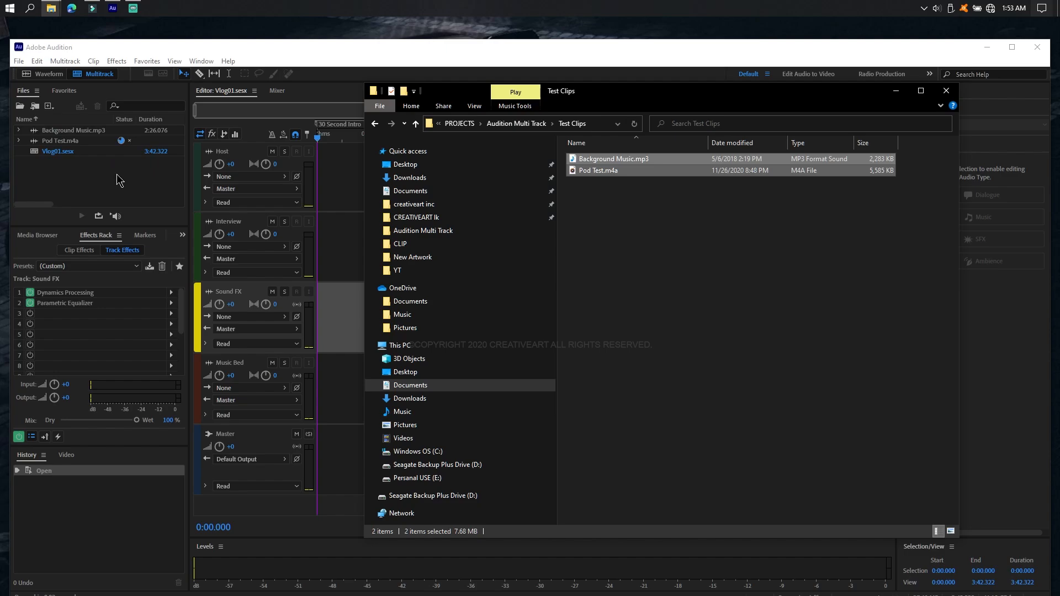
left_click(118, 181)
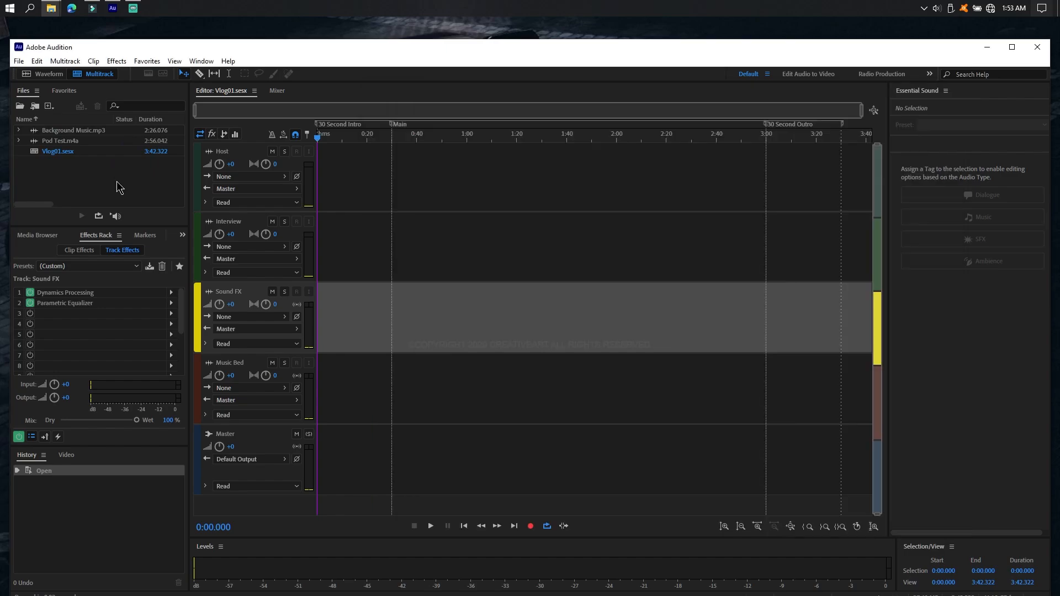
Preview Background Music.mp3 and Pod Test.m4a from the session's files, stopping each one after a few seconds.
left_click(86, 141)
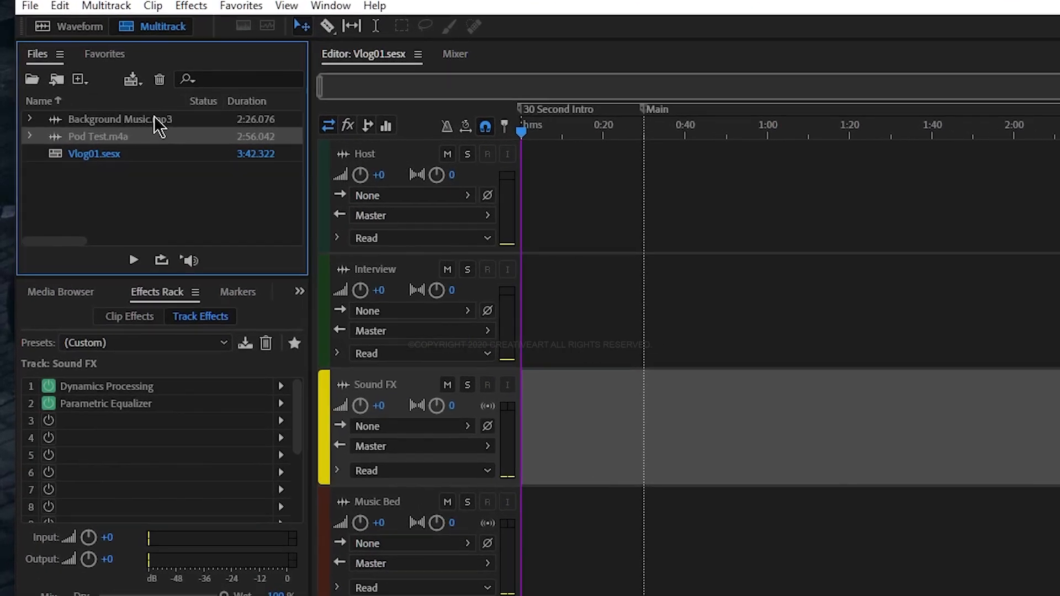
left_click(155, 118)
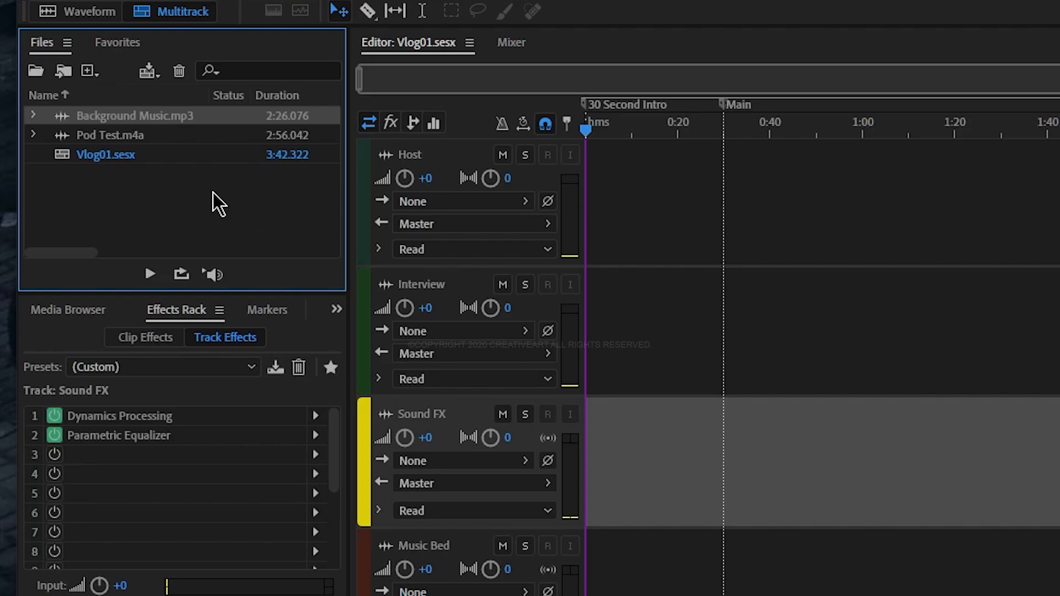
left_click(150, 274)
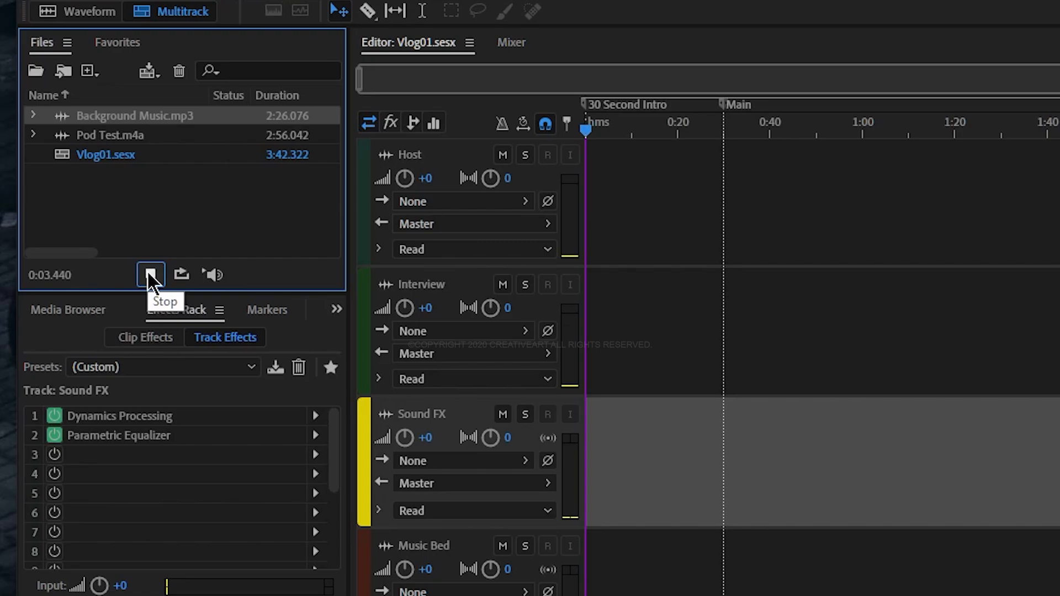
left_click(150, 274)
left_click(154, 137)
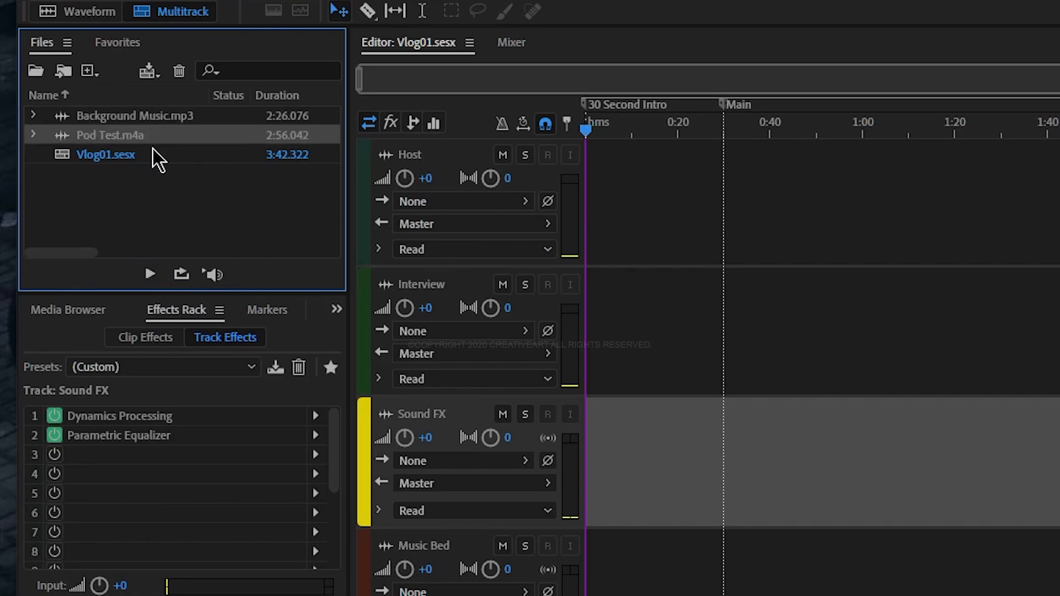
left_click(151, 274)
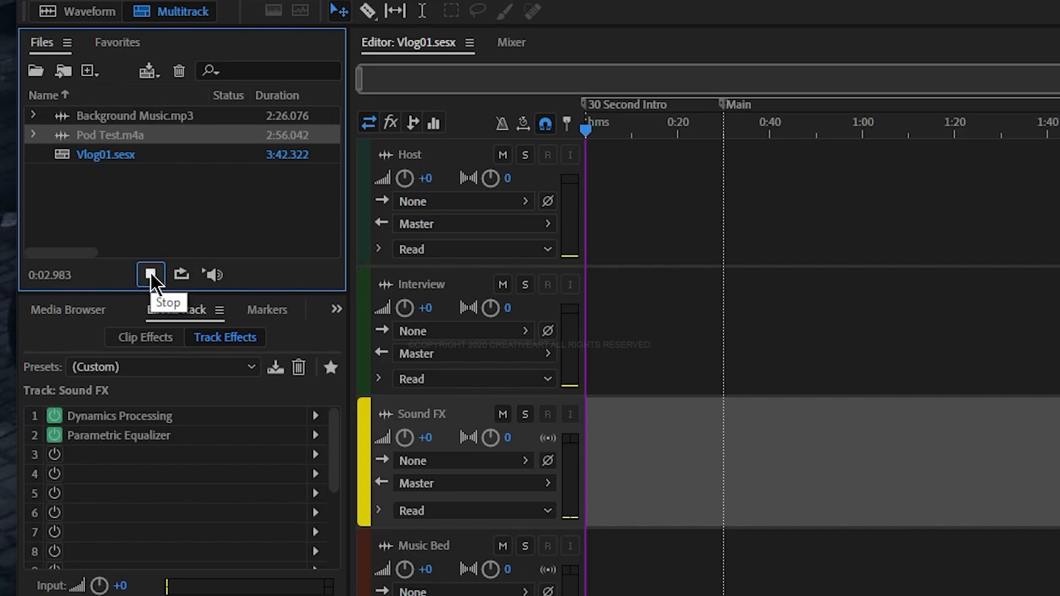
left_click(150, 274)
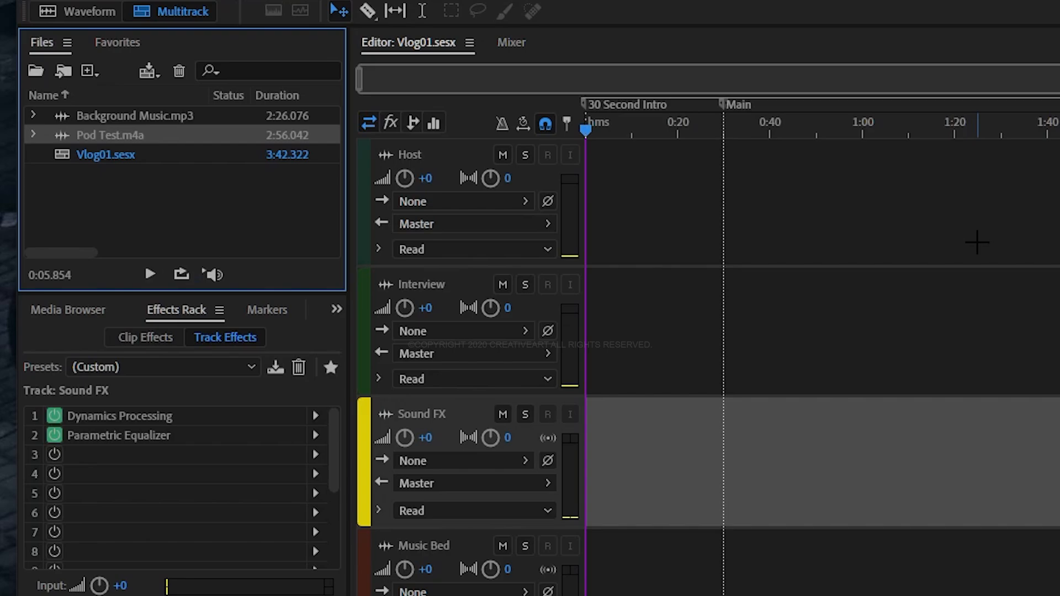
left_click(255, 209)
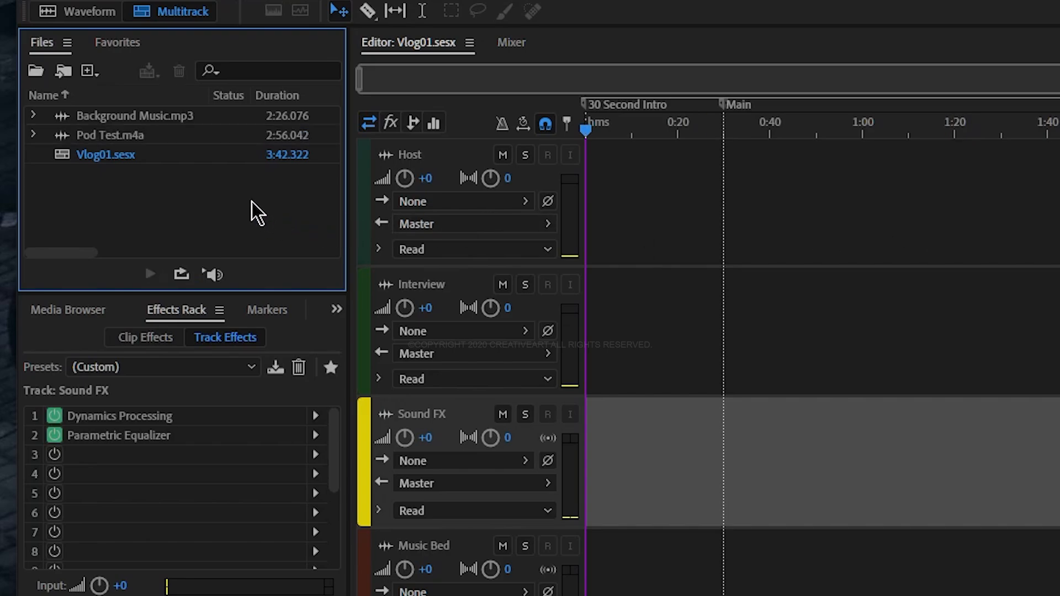
Place Pod Test.m4a on the Host track so that the clip starts at the beginning of the session.
left_click(182, 138)
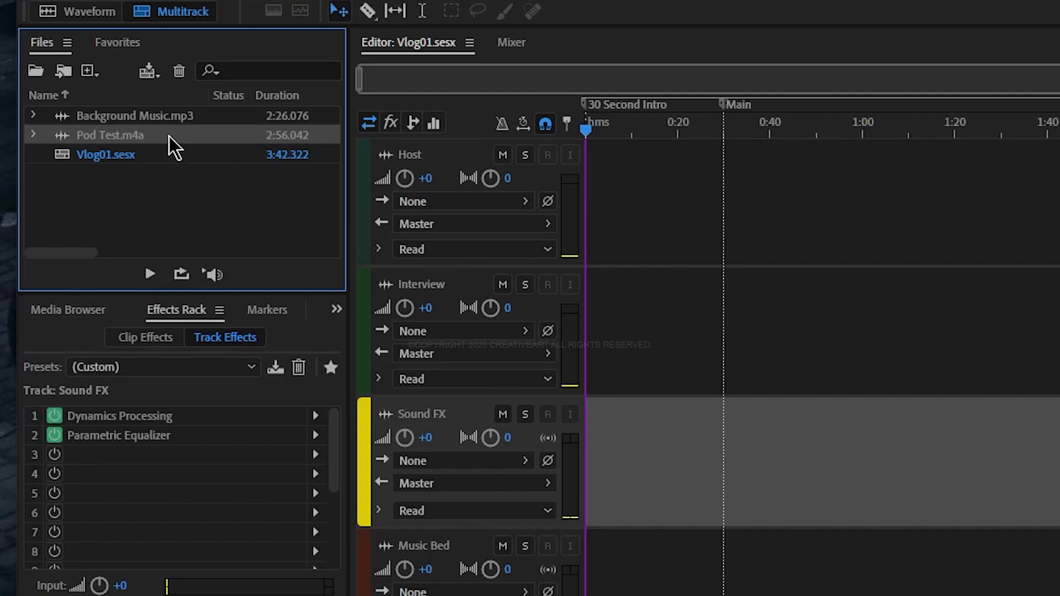
left_click_drag(178, 139, 663, 197)
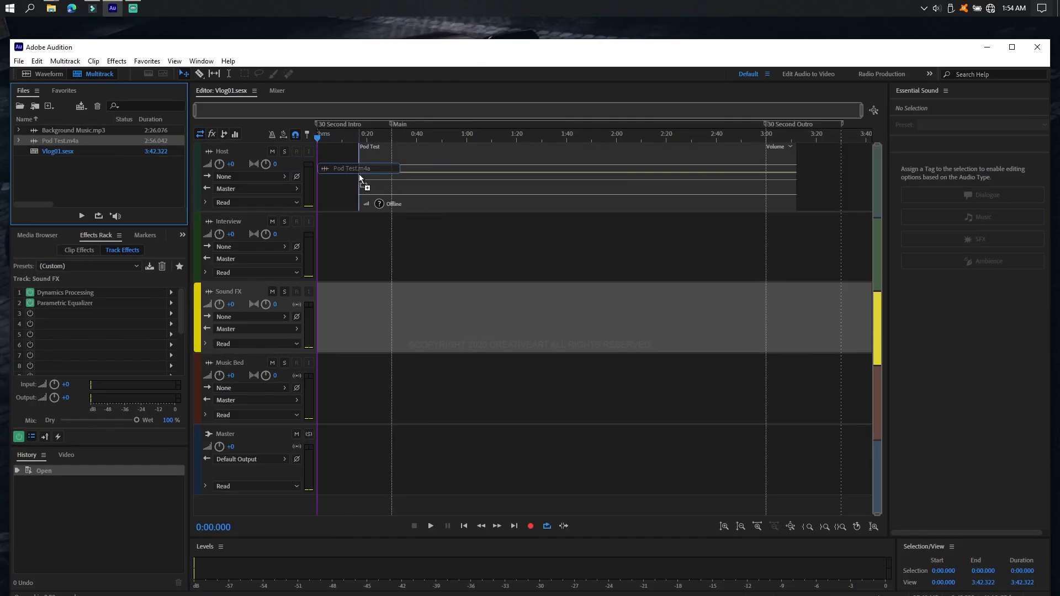
left_click_drag(359, 175, 360, 175)
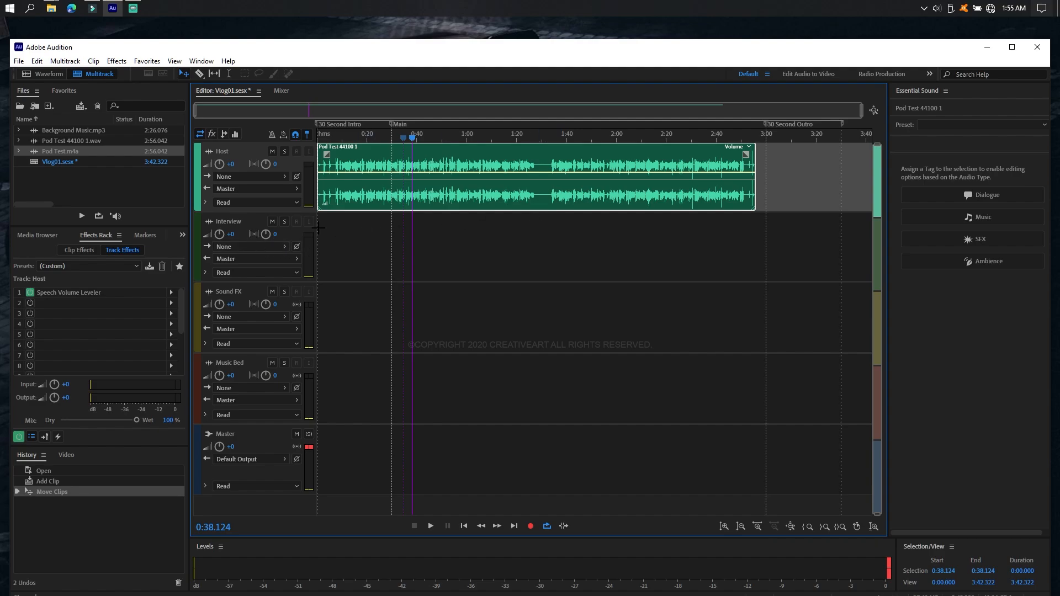
left_click(378, 247)
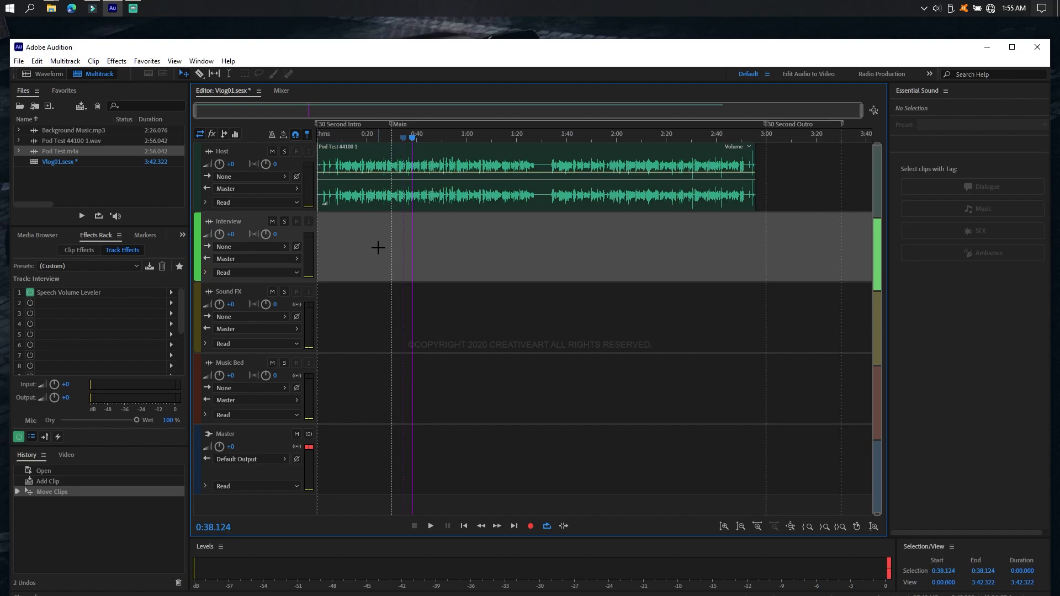
left_click(593, 206)
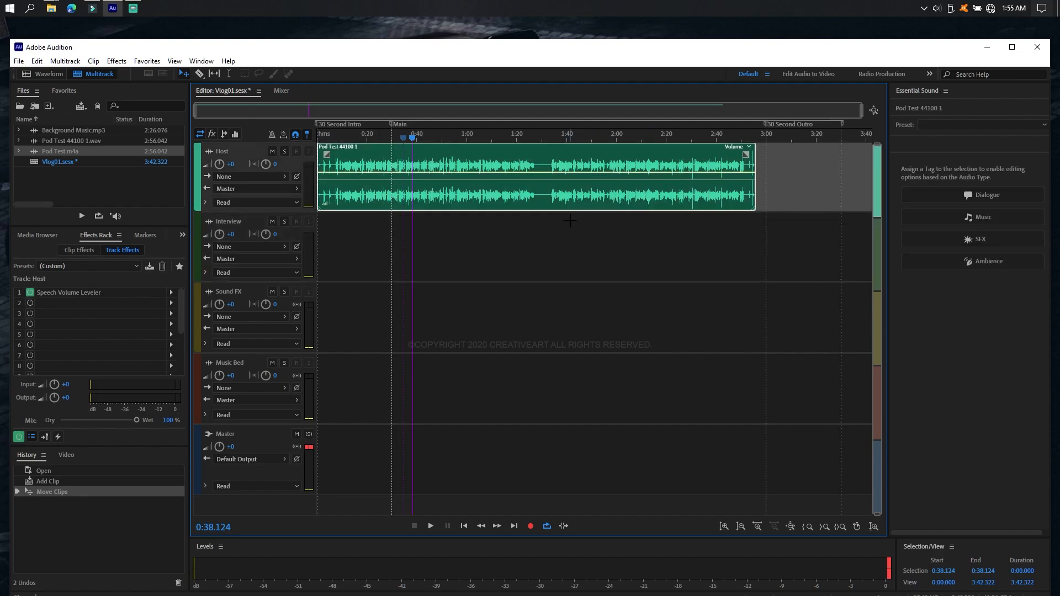
left_click(568, 239)
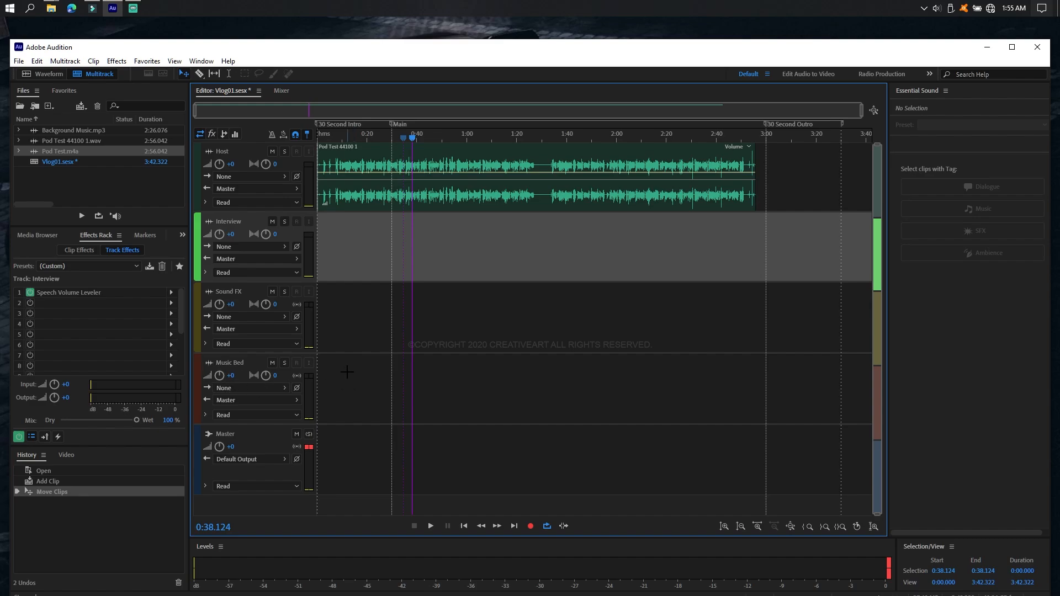
Place Background Music.mp3 on the Music Bed track, aligned with the beginning of the session.
left_click(346, 372)
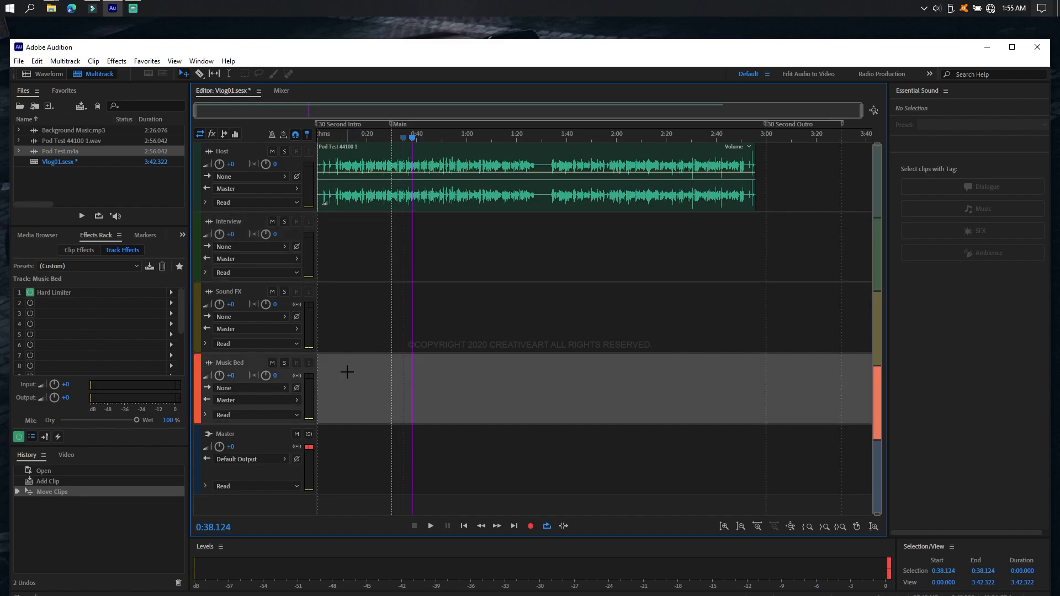
left_click(114, 134)
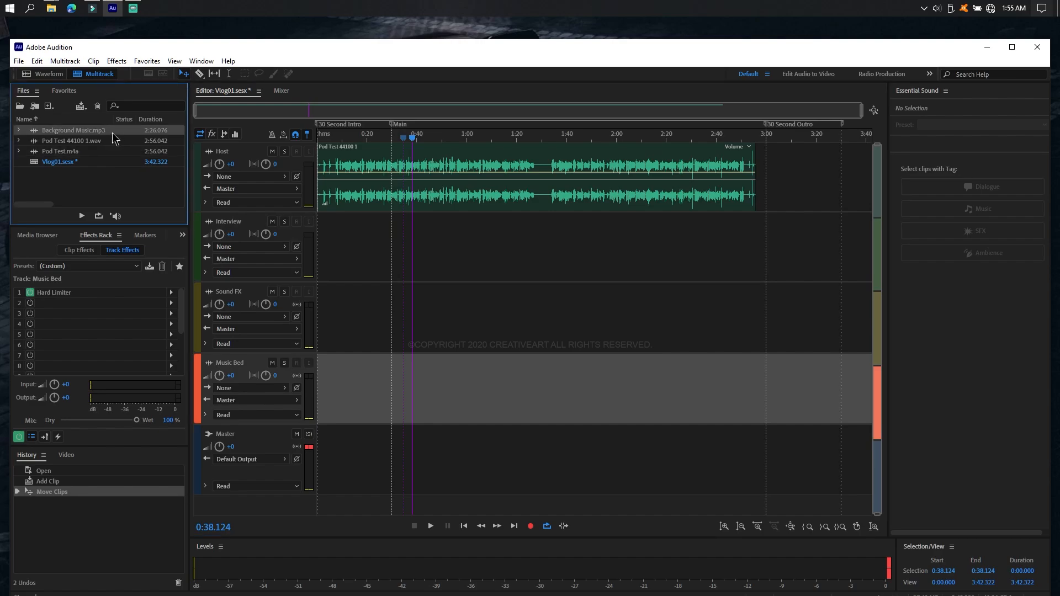
left_click_drag(113, 133, 313, 390)
left_click_drag(494, 370, 485, 369)
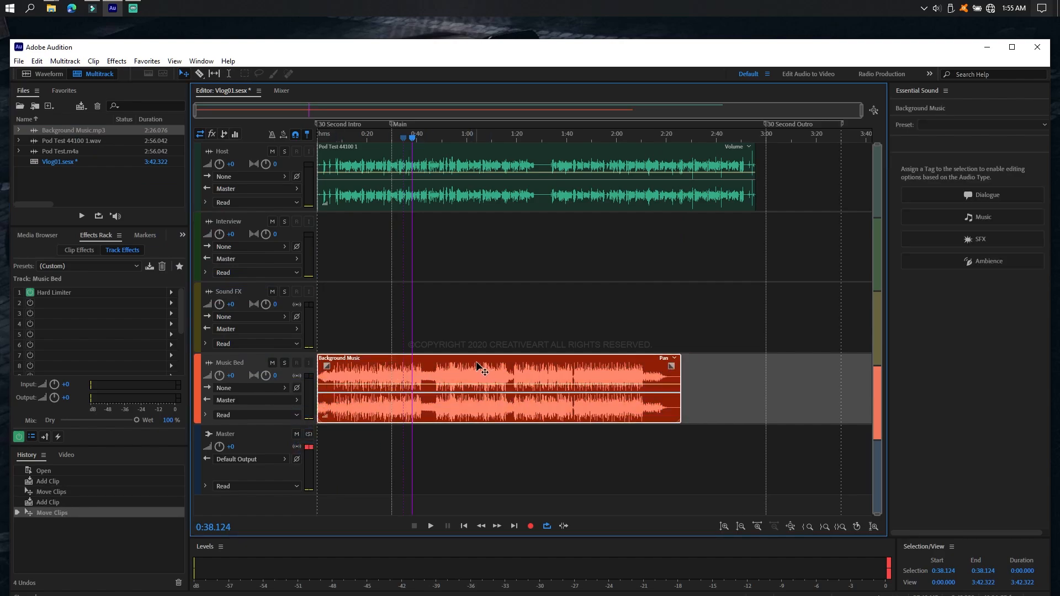
Mute the Music Bed track, select the Host clip and return the playhead to 0:00.000.
left_click_drag(413, 138, 396, 138)
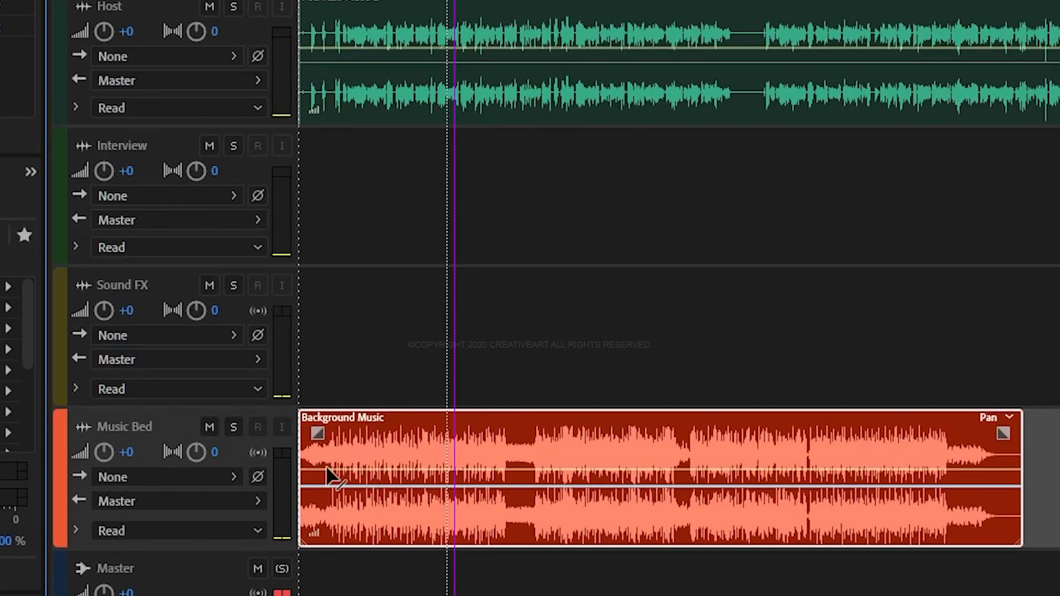
left_click(209, 428)
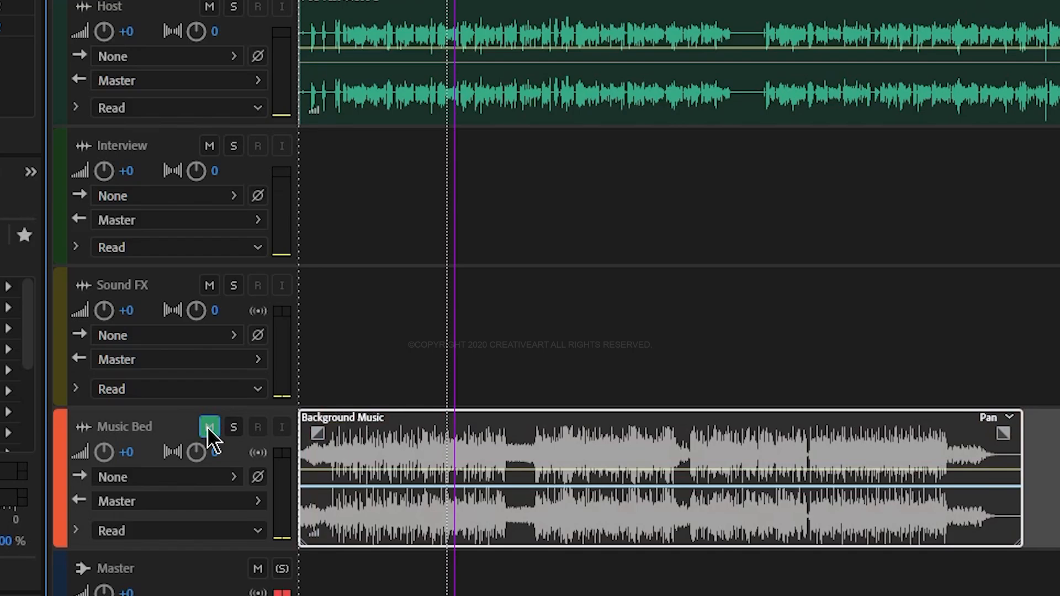
left_click(358, 88)
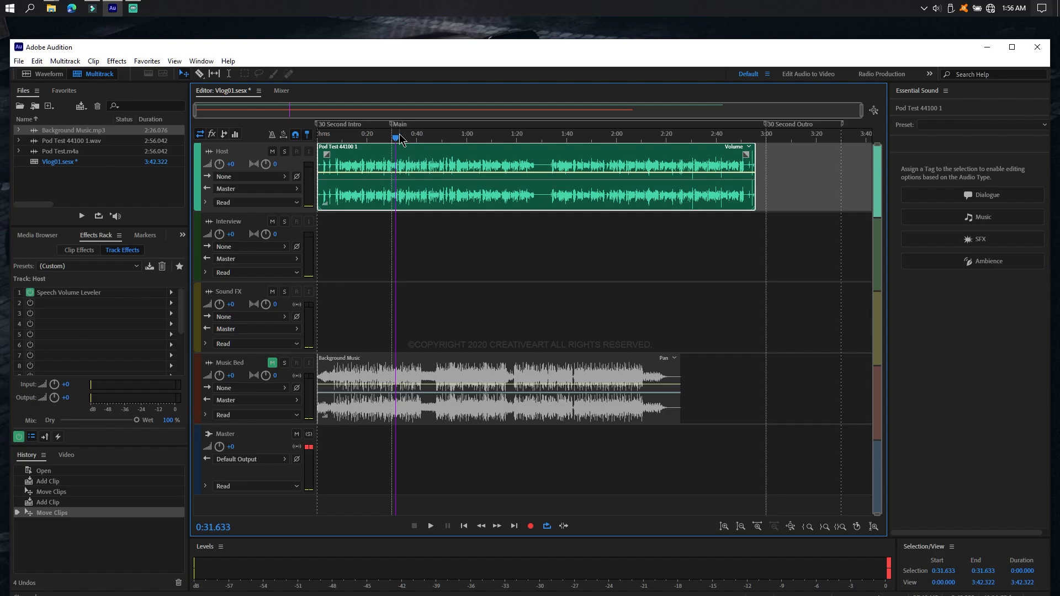
left_click_drag(397, 136, 317, 136)
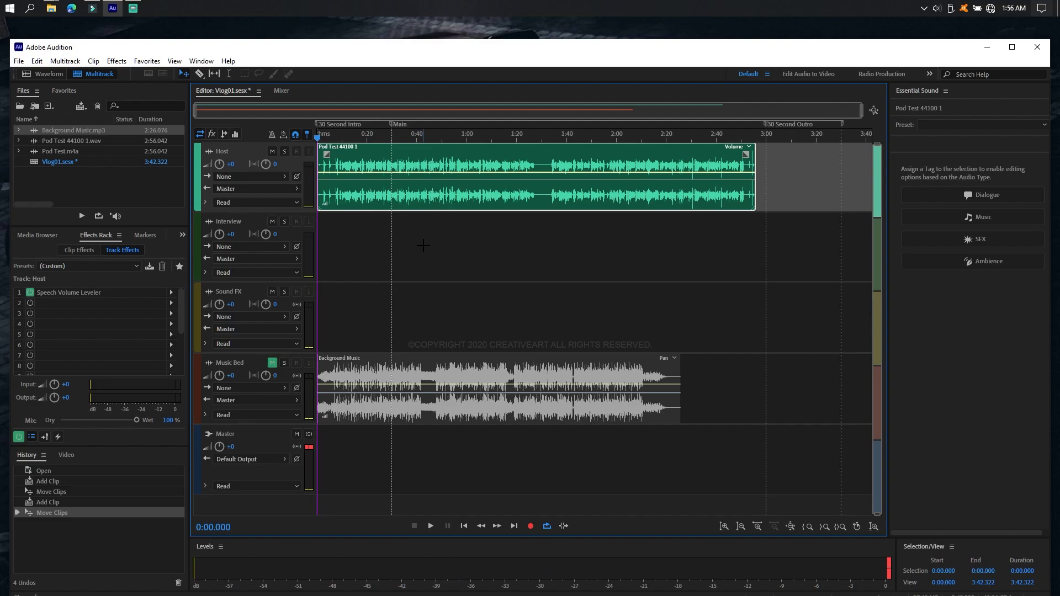
Zoom the timeline in on the first 30 seconds of the session to show the Host waveform in detail.
scroll(423, 245, "up", 2)
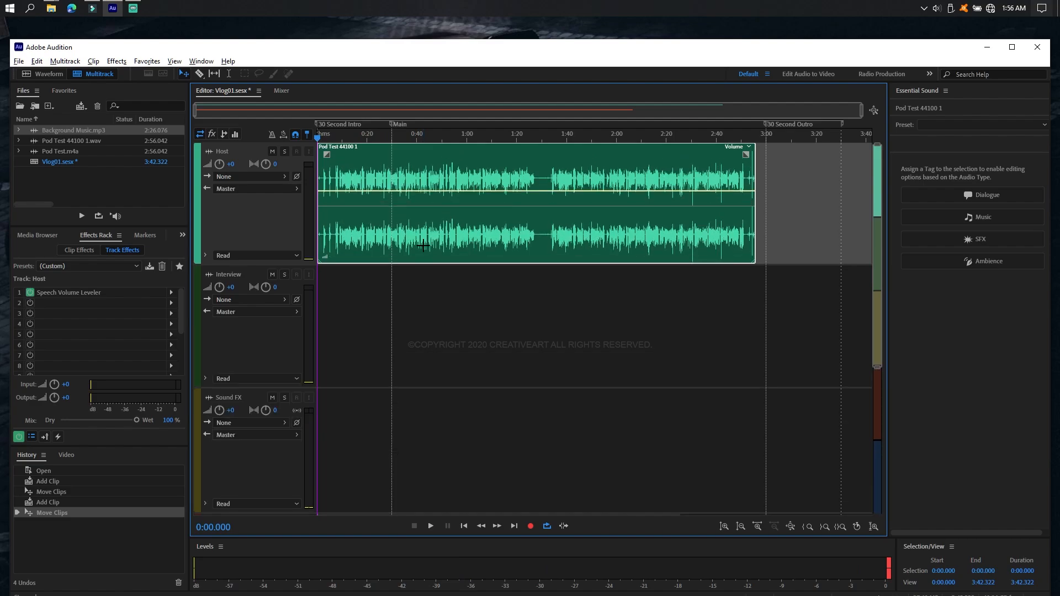
key("alt")
left_click(423, 275)
scroll(423, 275, "up", 5)
scroll(423, 273, "up", 2)
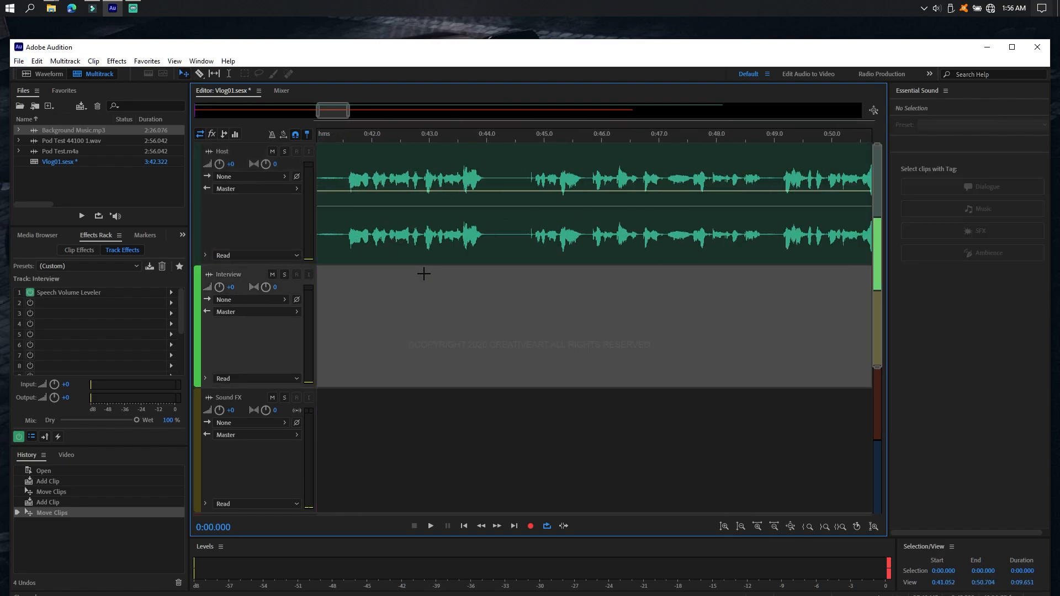
scroll(423, 274, "down", 7)
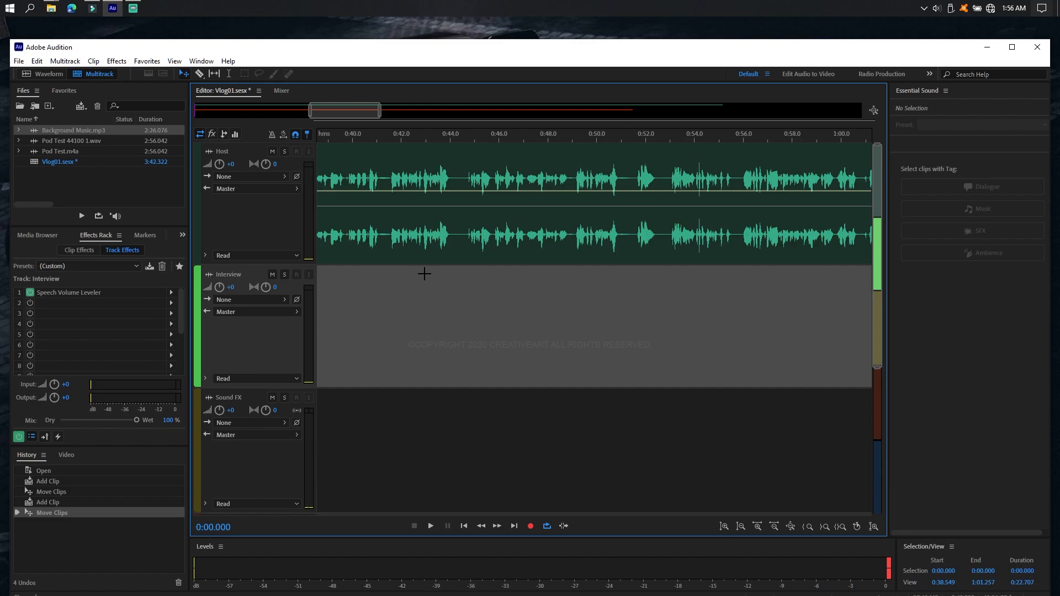
left_click_drag(370, 115, 257, 116)
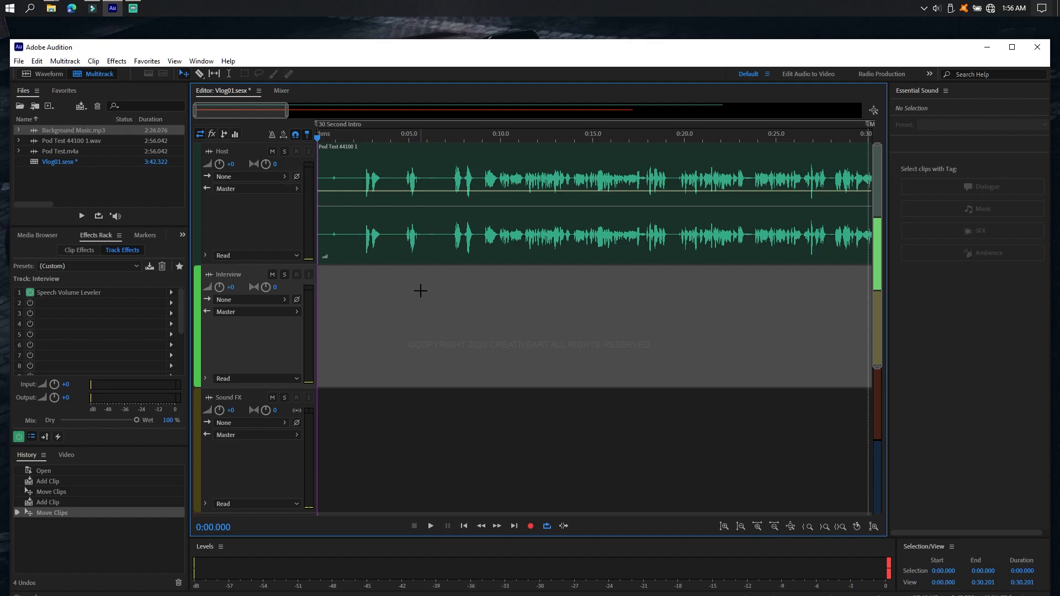
Adjust the track heights so that every track from Host to Master fits in the editor with readable waveforms.
key("alt+minus")
key("alt+minus")
key("alt+minus")
key("alt+minus")
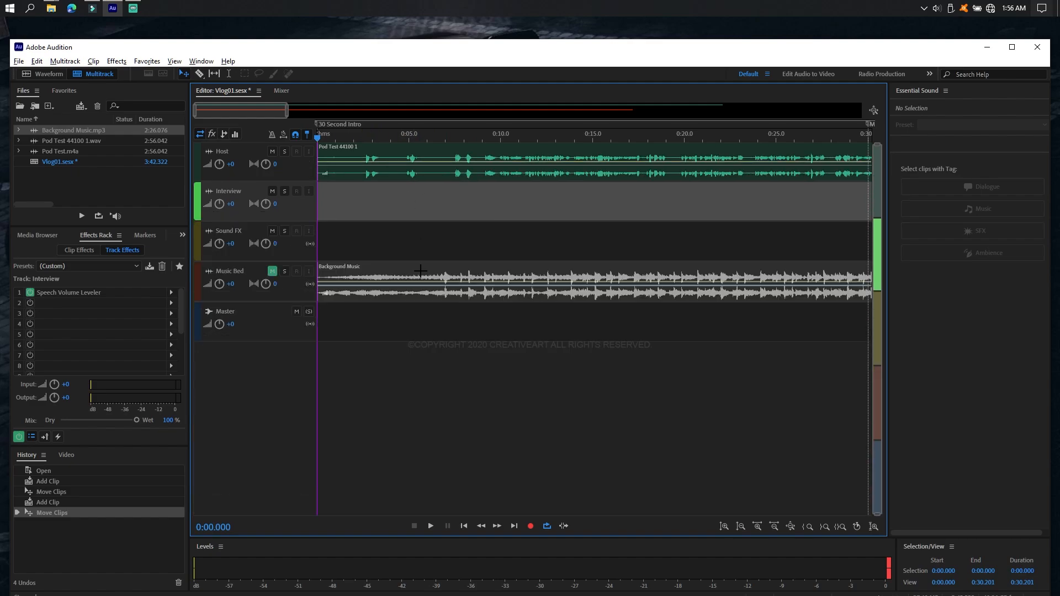
scroll(420, 271, "up", 3)
scroll(421, 271, "down", 4)
scroll(421, 271, "up", 2)
scroll(421, 271, "down", 3)
scroll(421, 272, "up", 3)
scroll(420, 271, "up", 2)
scroll(420, 271, "down", 2)
scroll(421, 271, "up", 4)
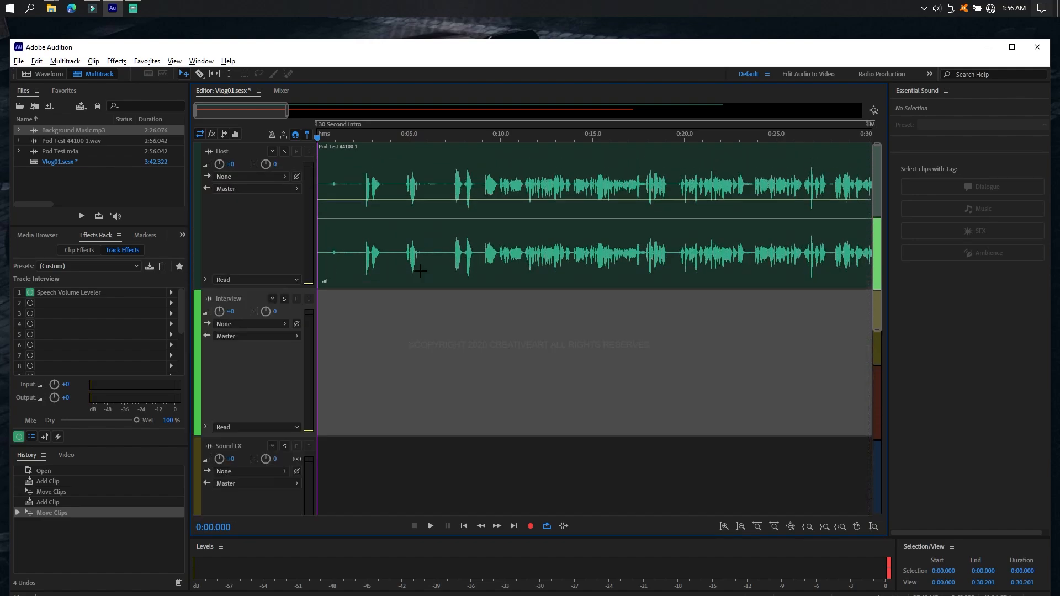
scroll(421, 272, "down", 1)
scroll(421, 271, "up", 1)
scroll(421, 271, "down", 1)
scroll(420, 271, "up", 1)
scroll(421, 271, "down", 4)
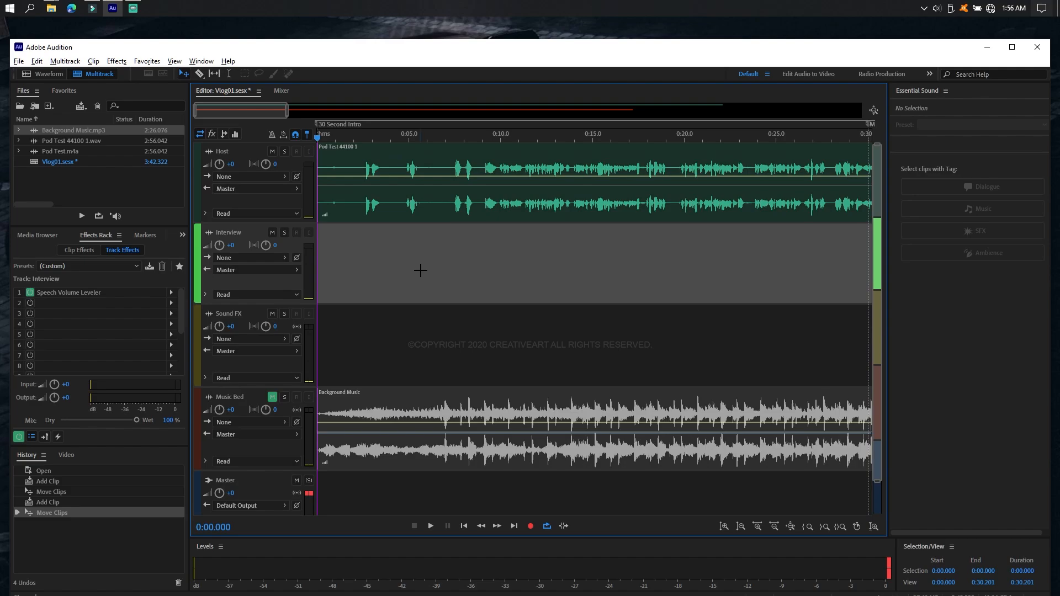
scroll(421, 271, "up", 2)
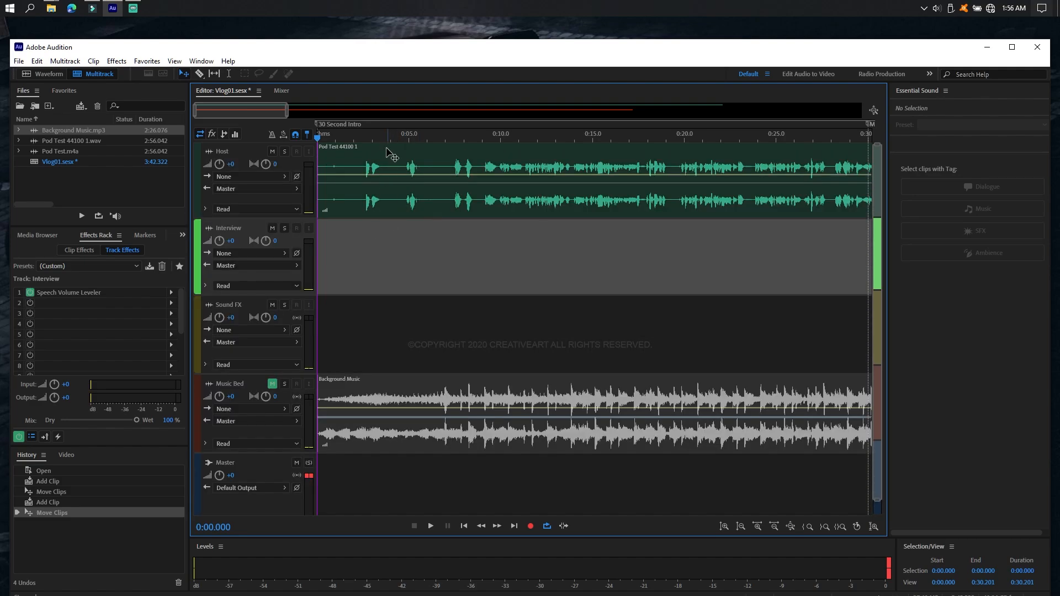
Play the opening of the Host recording from about 0:05, and again from about 0:02.5.
left_click_drag(384, 136, 407, 159)
key("space")
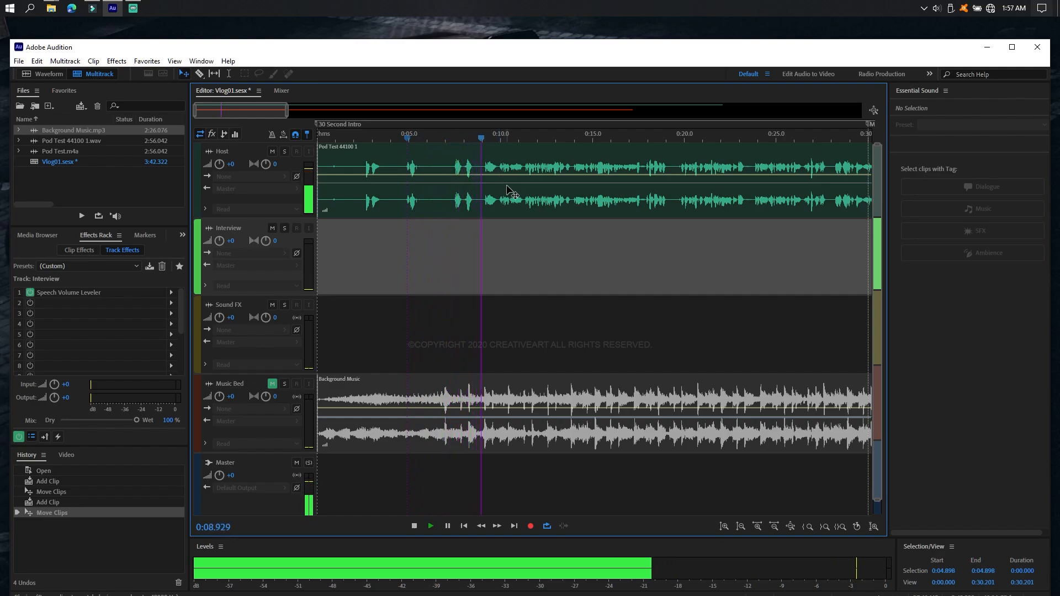
left_click(363, 138)
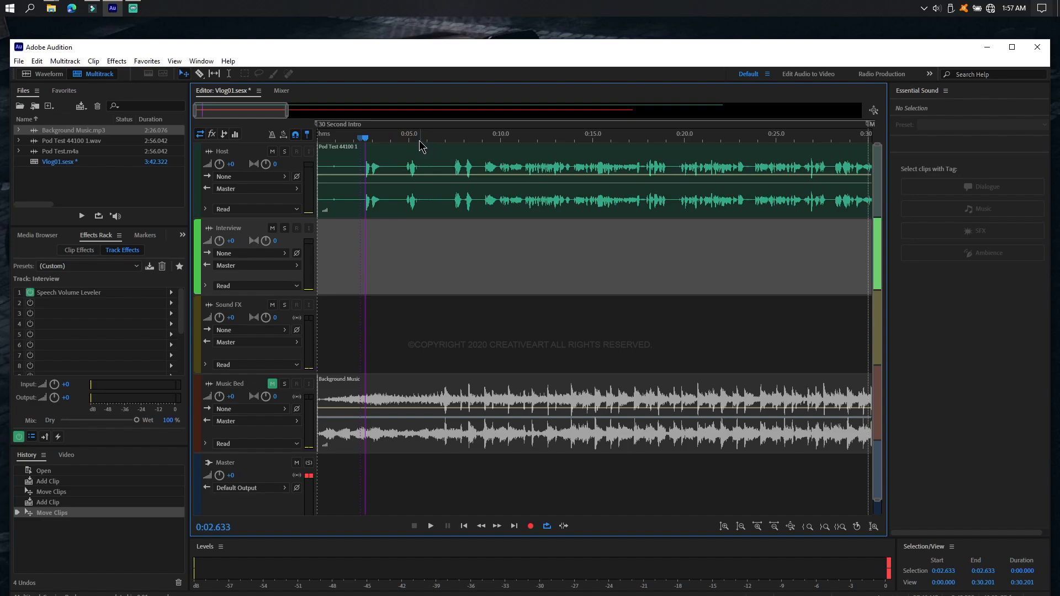
Split the Host clip at about 0:07.24, just before the third burst of speech.
left_click(366, 139)
left_click_drag(366, 139, 449, 138)
left_click(495, 199)
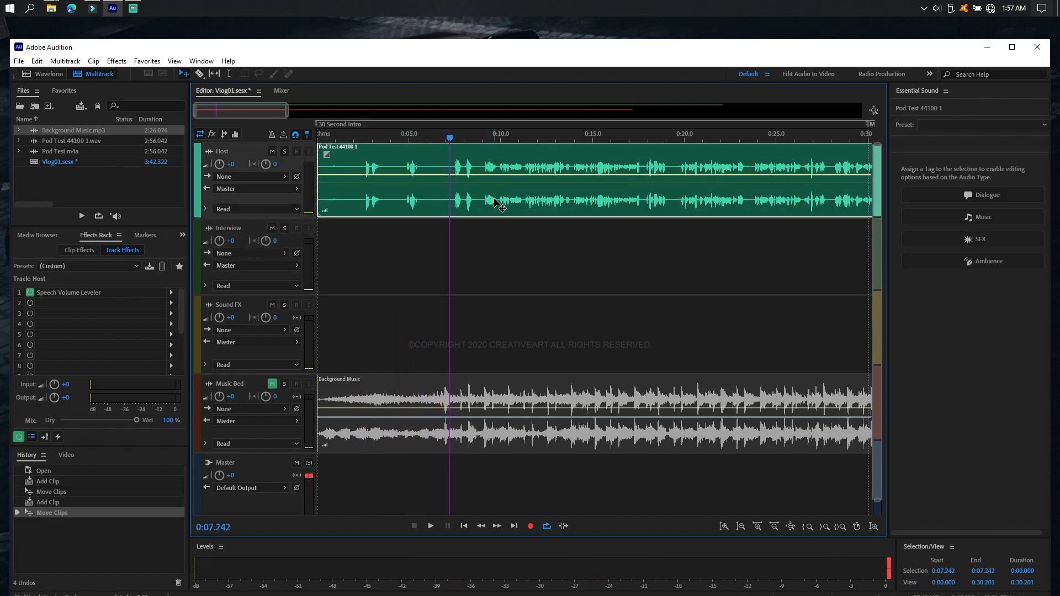
key("ctrl+k")
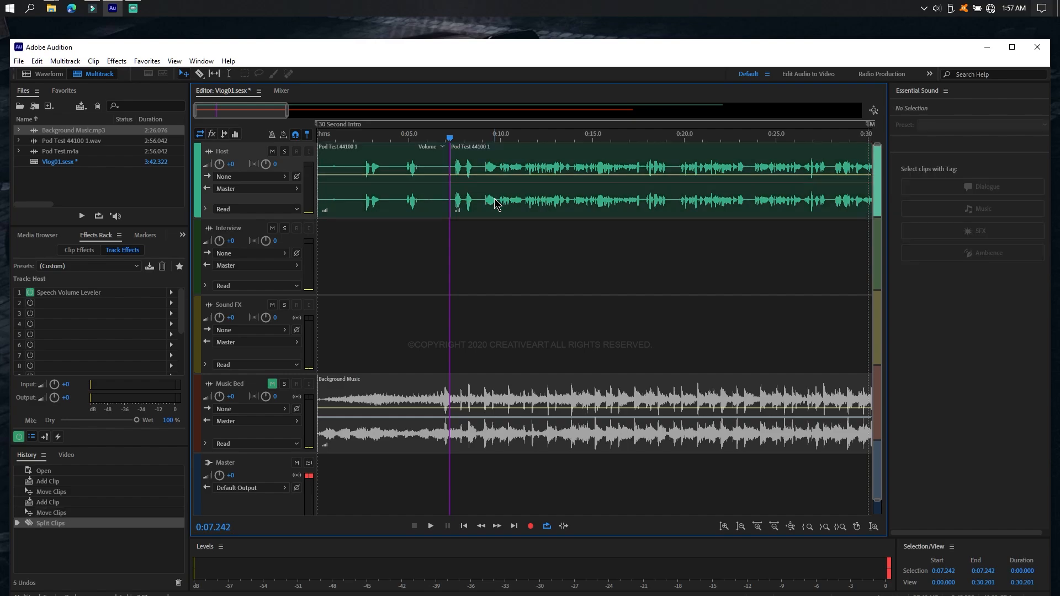
Select the two split Host pieces in turn to check the cut, and undo the split.
left_click(432, 205)
left_click(518, 209)
left_click(422, 205)
left_click(514, 213)
left_click(431, 211)
left_click_drag(400, 256, 418, 174)
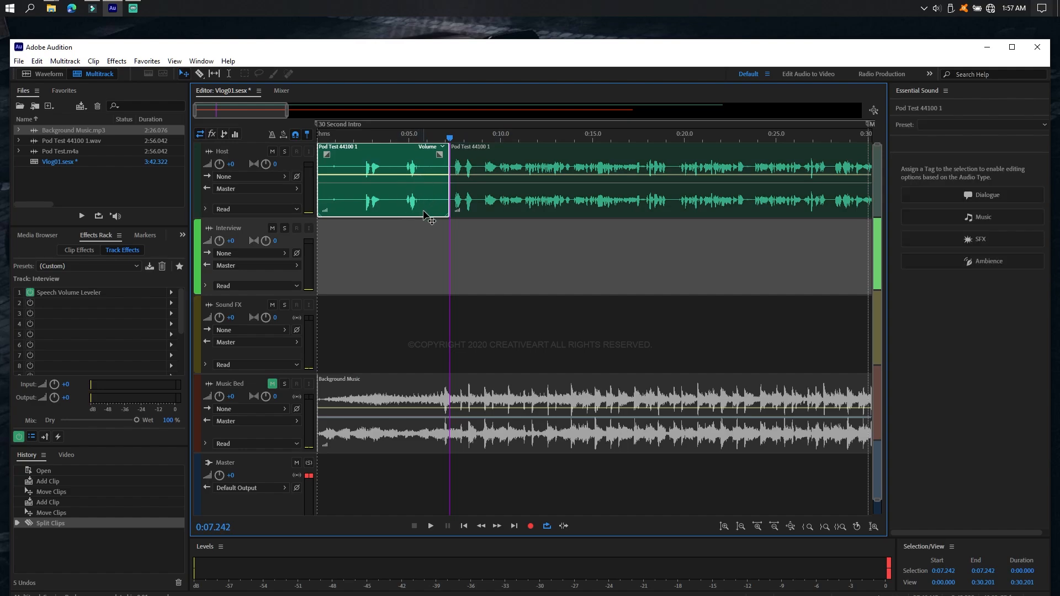
key("ctrl+z")
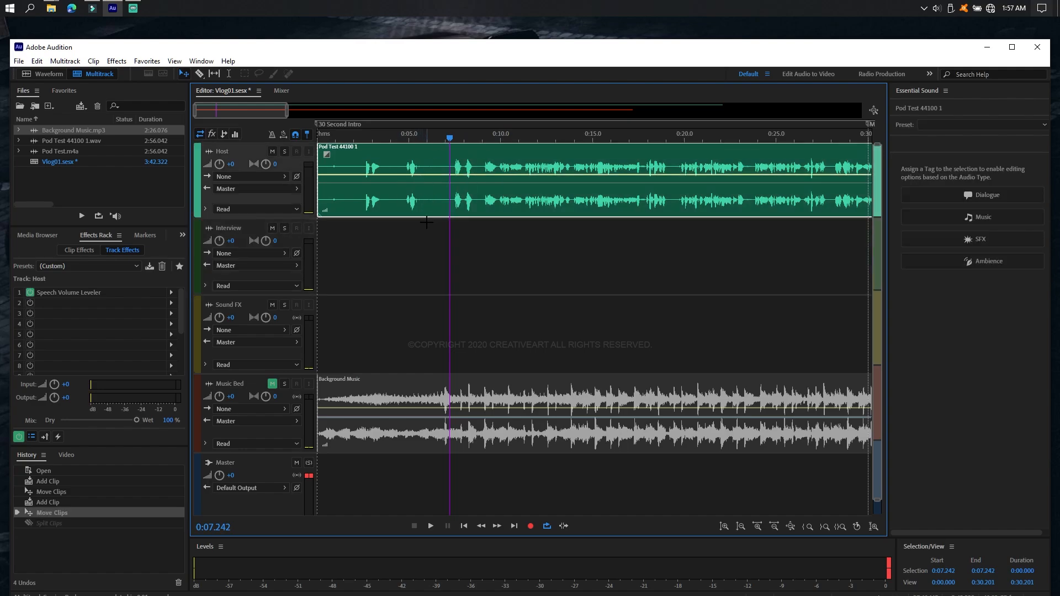
Trim the start of the Host clip to the playhead at about 0:07.18.
left_click_drag(450, 140, 449, 139)
left_click_drag(315, 190, 456, 195)
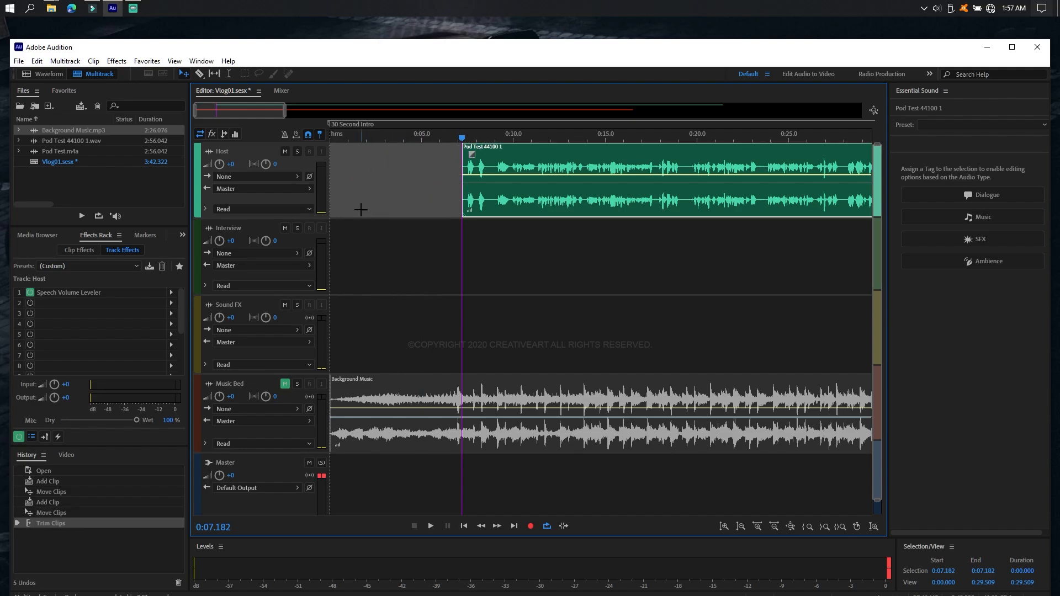
Undo the Host clip's trim and trim its start again to the playhead at about 0:07.18.
key("ctrl+z")
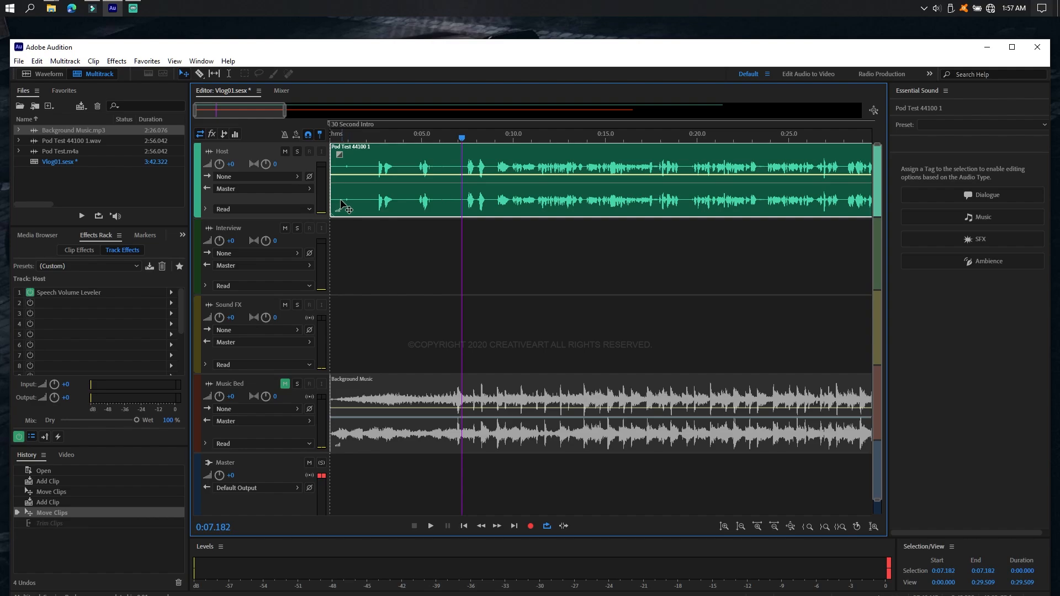
mouse_move(329, 197)
left_mouse_down()
mouse_move(381, 204)
mouse_move(319, 209)
left_mouse_up()
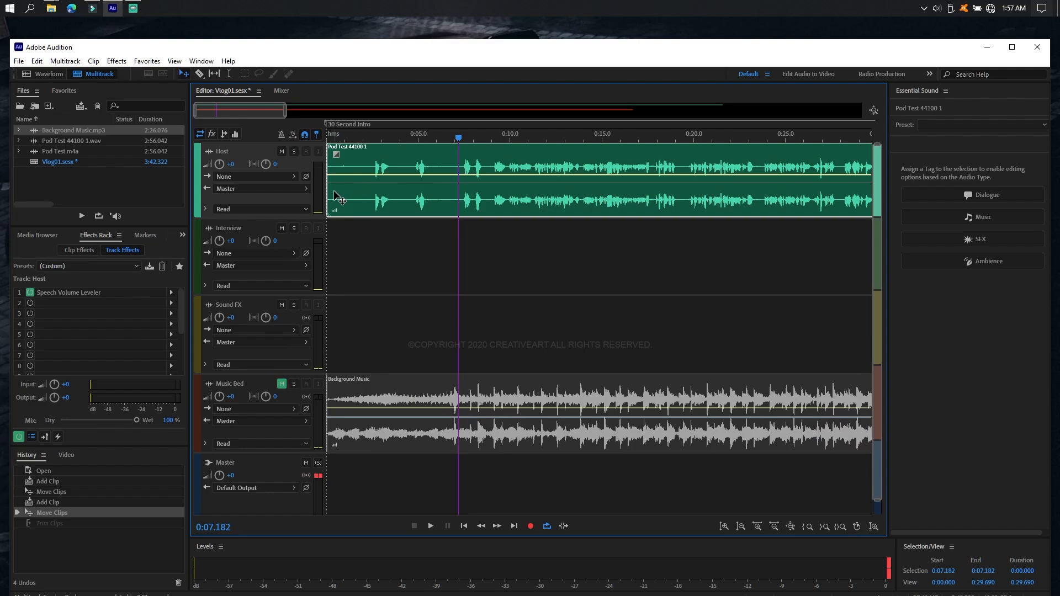
left_click_drag(330, 190, 464, 207)
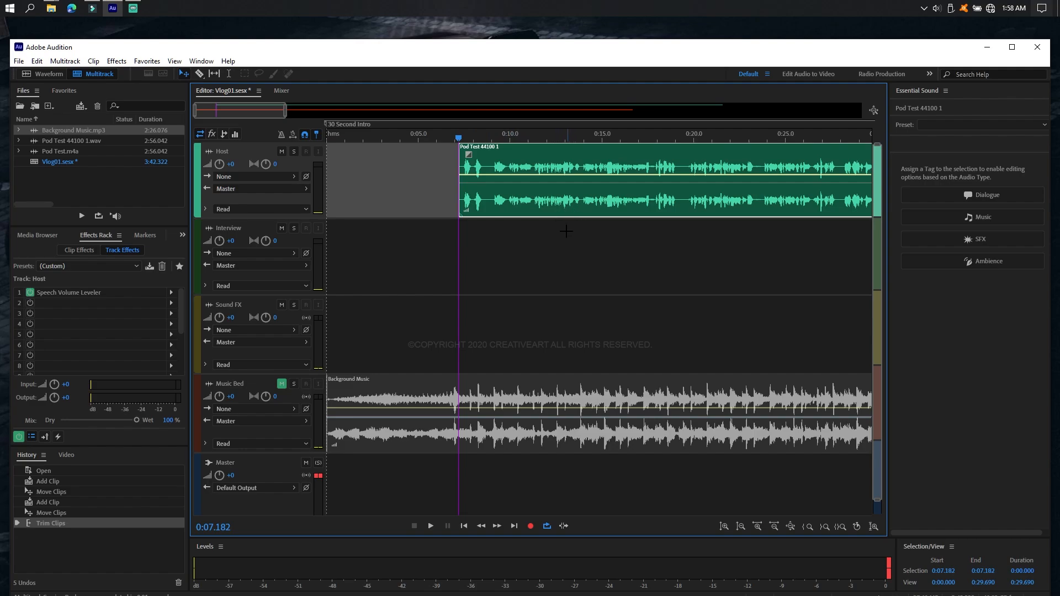
Remove the trimmed Pod Test 44100 1 clip from the Host track.
left_click(558, 250)
left_click(581, 198)
left_click_drag(473, 269, 628, 186)
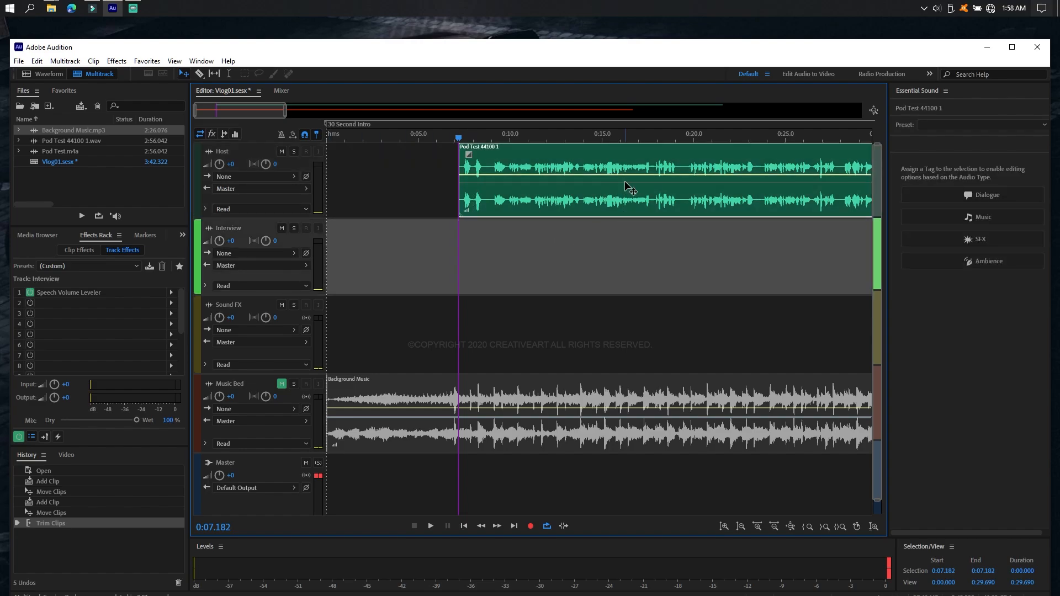
key("Delete")
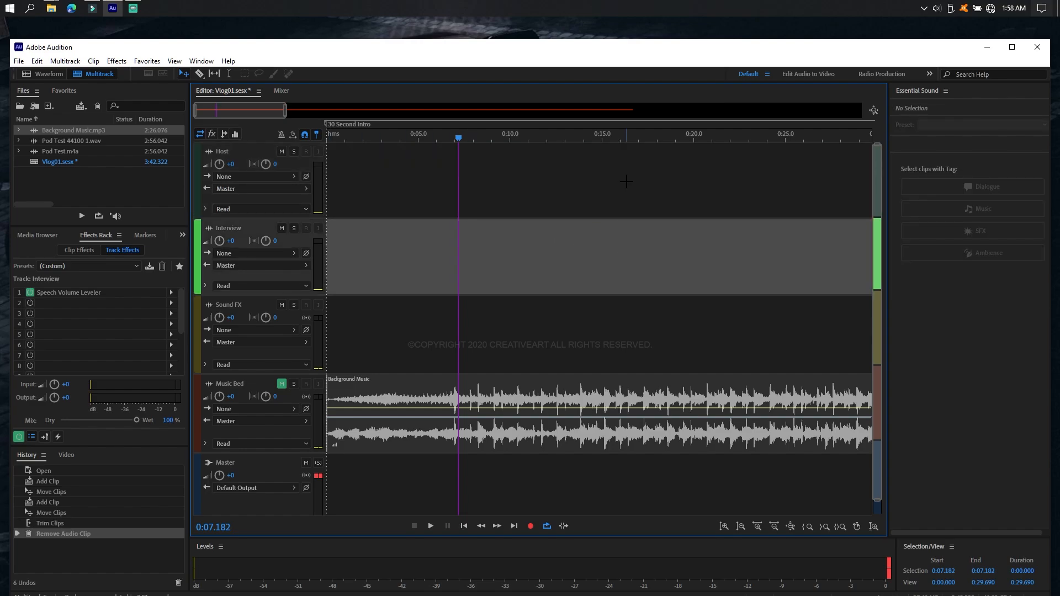
Open Pod Test.m4a in the waveform editor and play its opening from about 0:01.8.
left_click(89, 150)
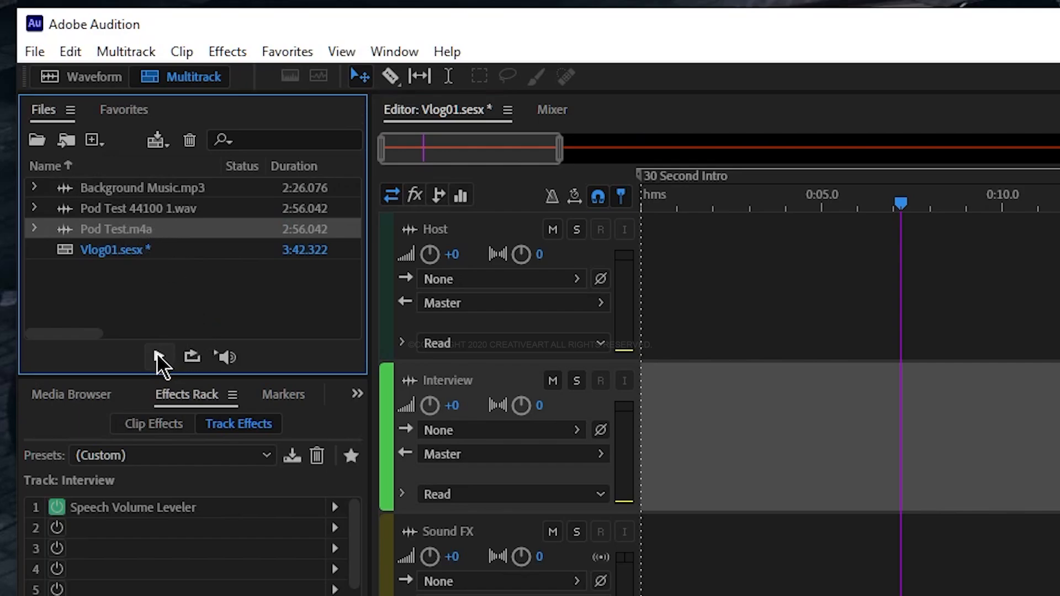
double_click(156, 230)
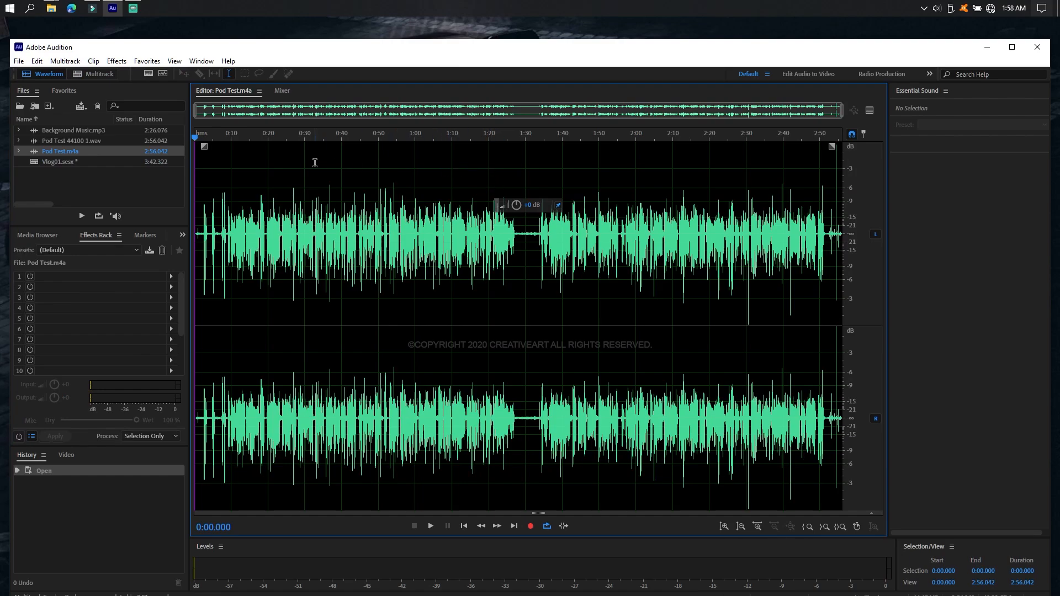
left_click(201, 145)
key("space")
key("space")
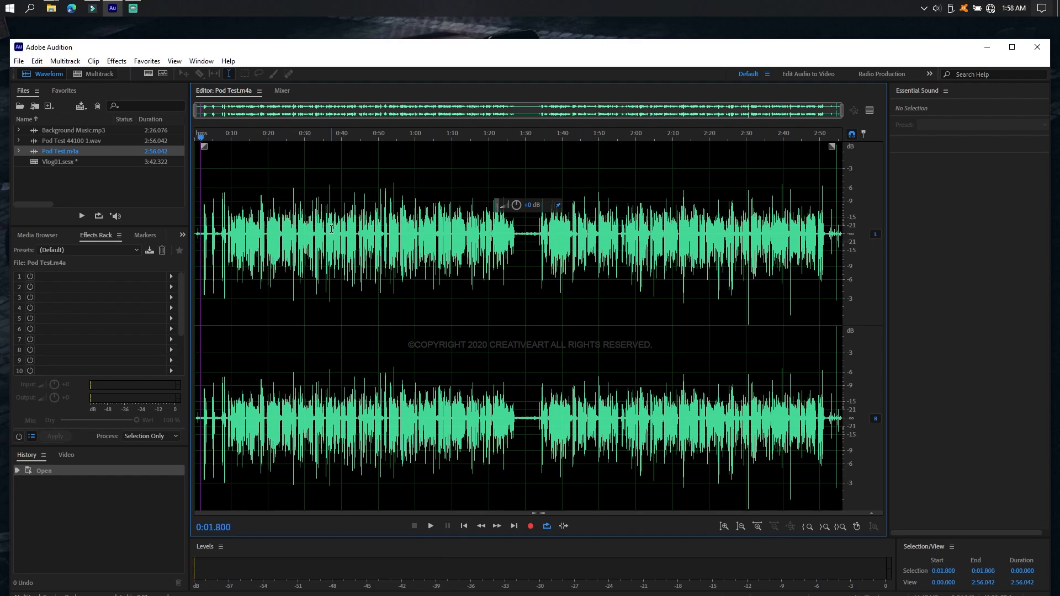
key("space")
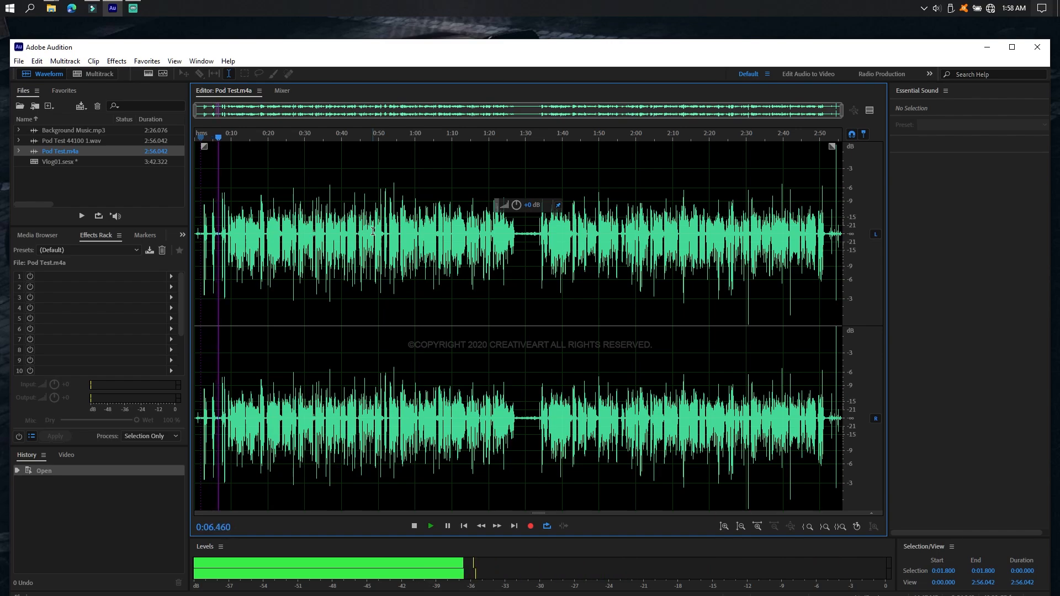
key("space")
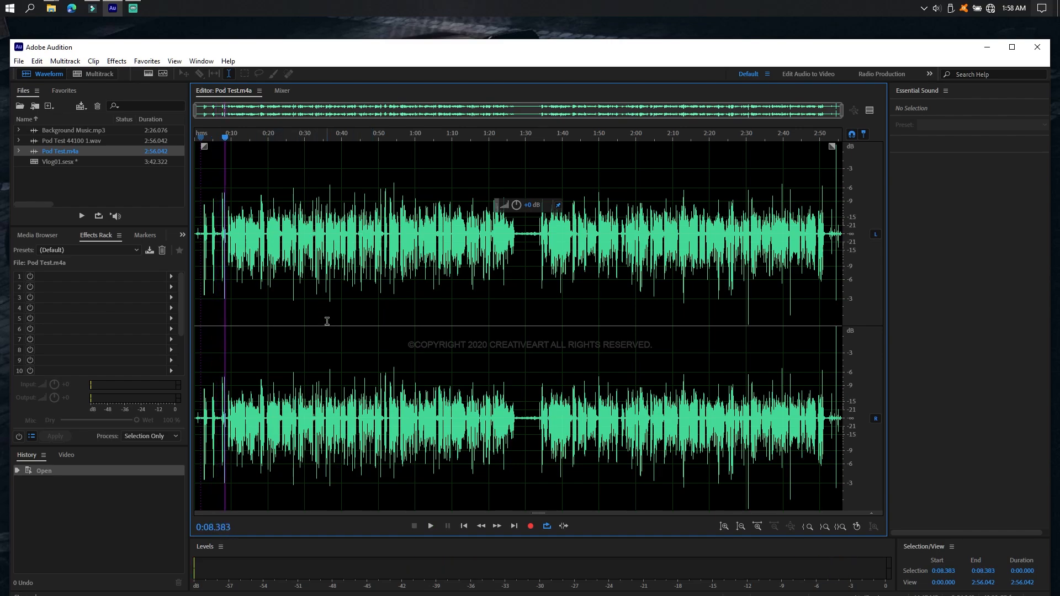
Delete the opening of the Pod Test.m4a recording from about 0:00.2 to 0:07.0, before the third burst of speech.
scroll(334, 302, "up", 2)
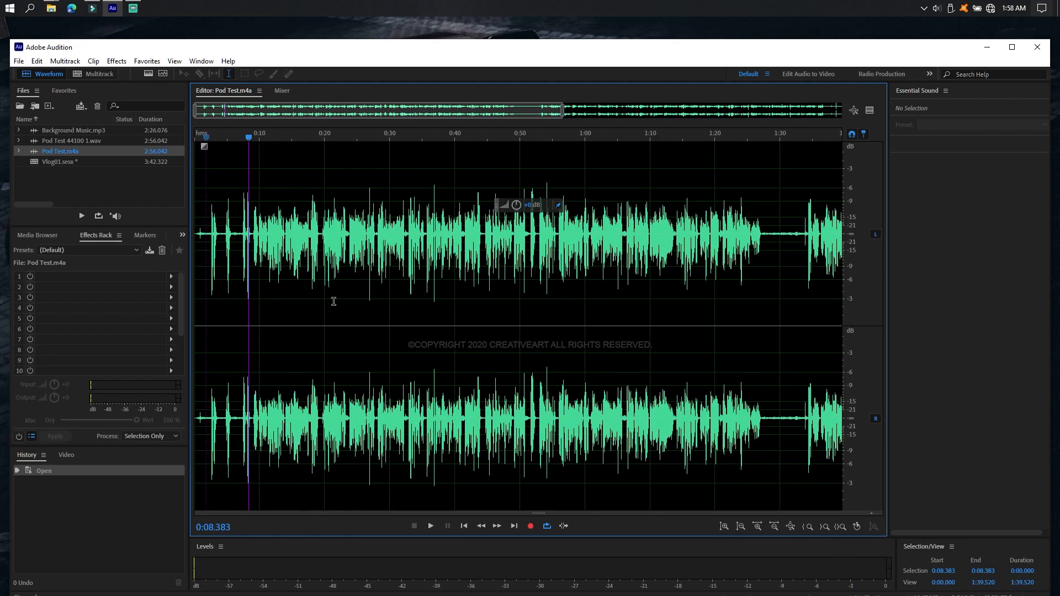
scroll(333, 301, "up", 6)
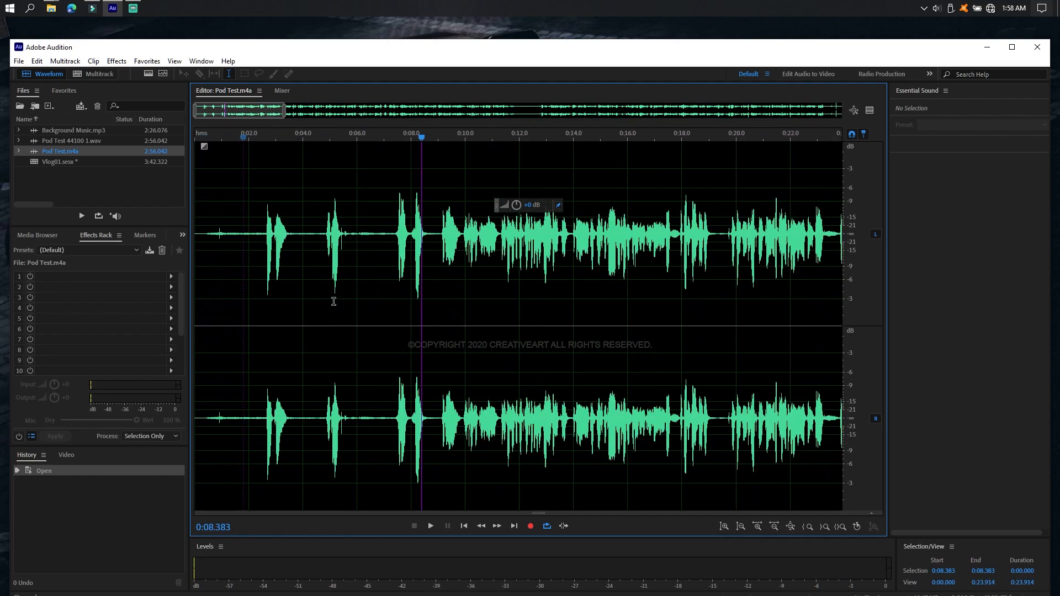
scroll(404, 301, "down", 1)
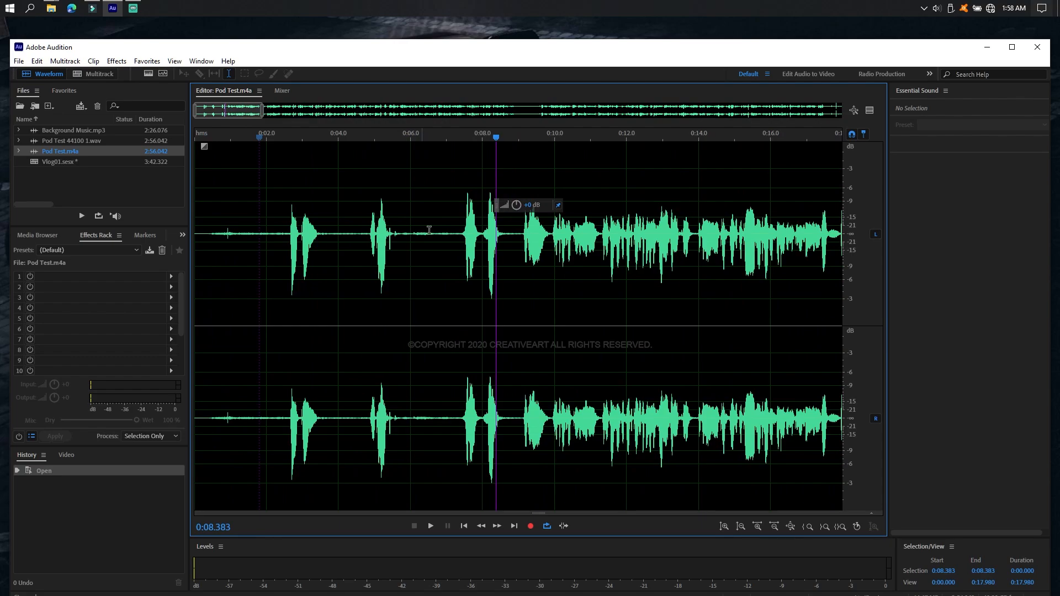
left_click_drag(379, 134, 457, 147)
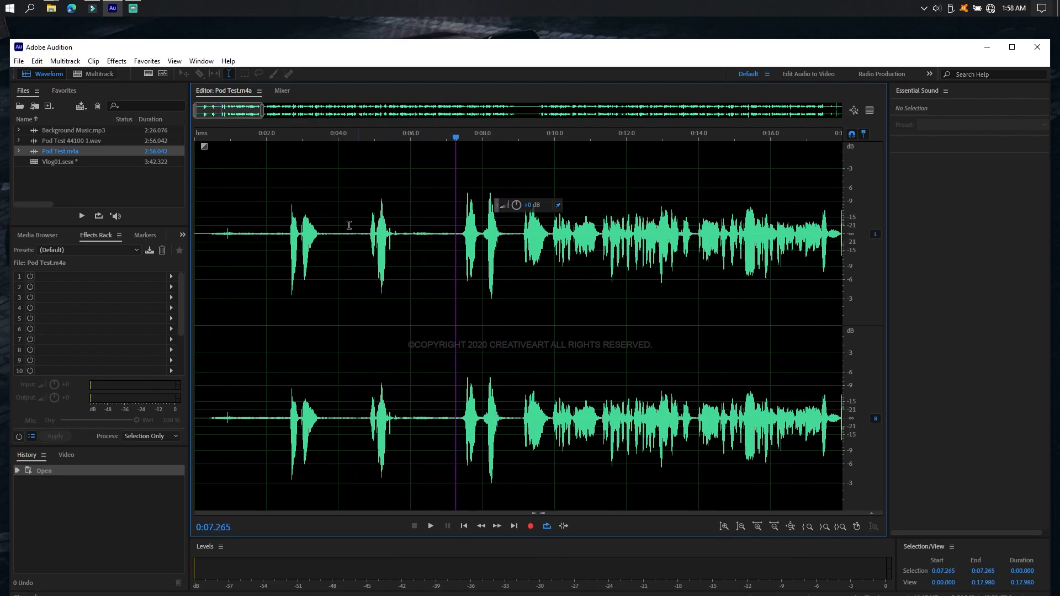
left_click_drag(202, 160, 446, 335)
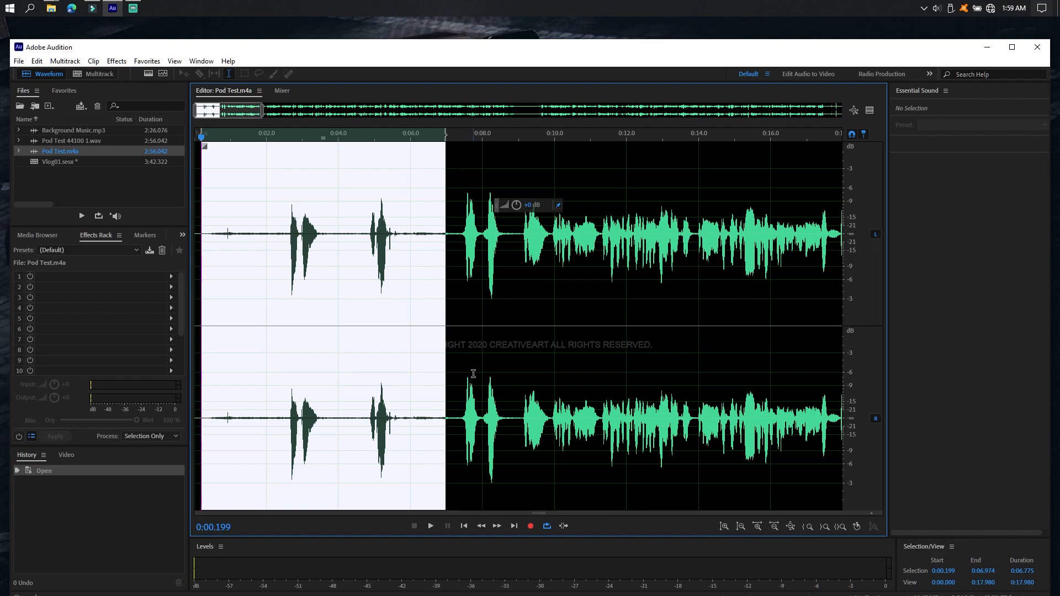
key("Delete")
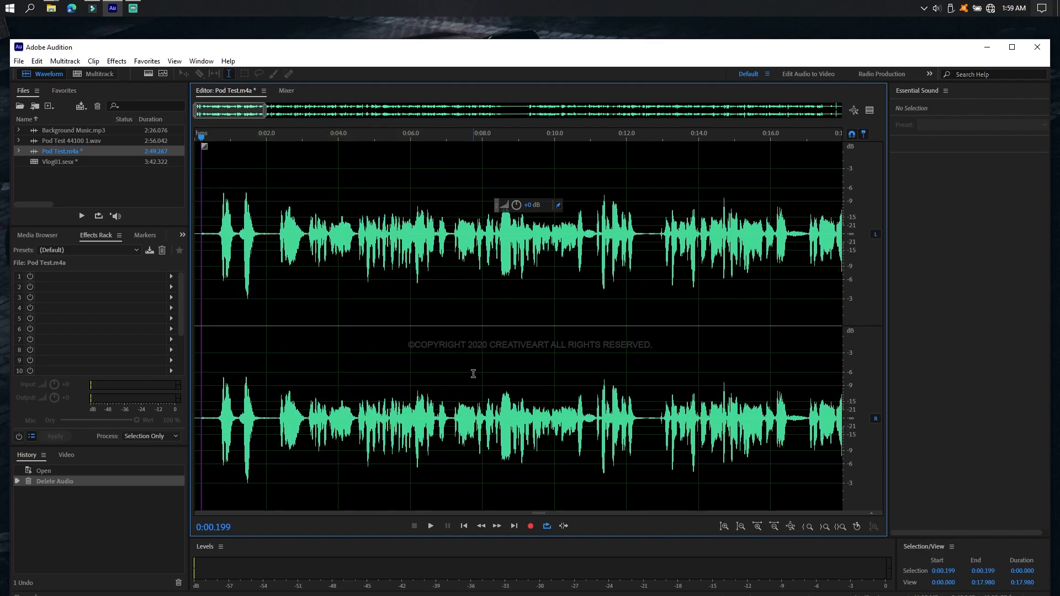
Cut the first two speech bursts between about 0:00.5 and 0:02.0 from the recording.
left_click_drag(214, 188, 264, 270)
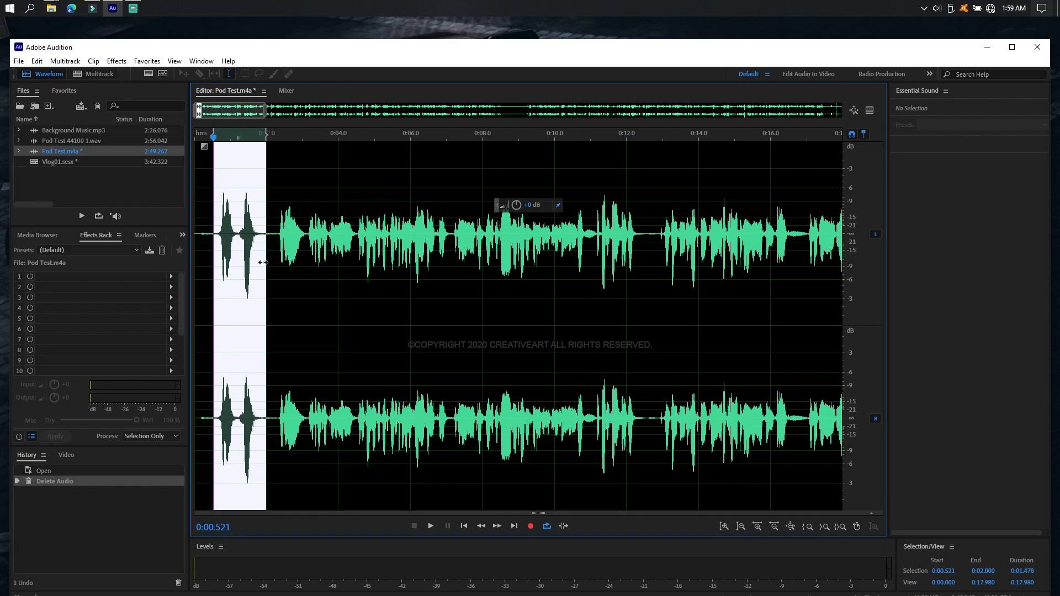
left_click(234, 219)
left_click_drag(201, 166, 265, 282)
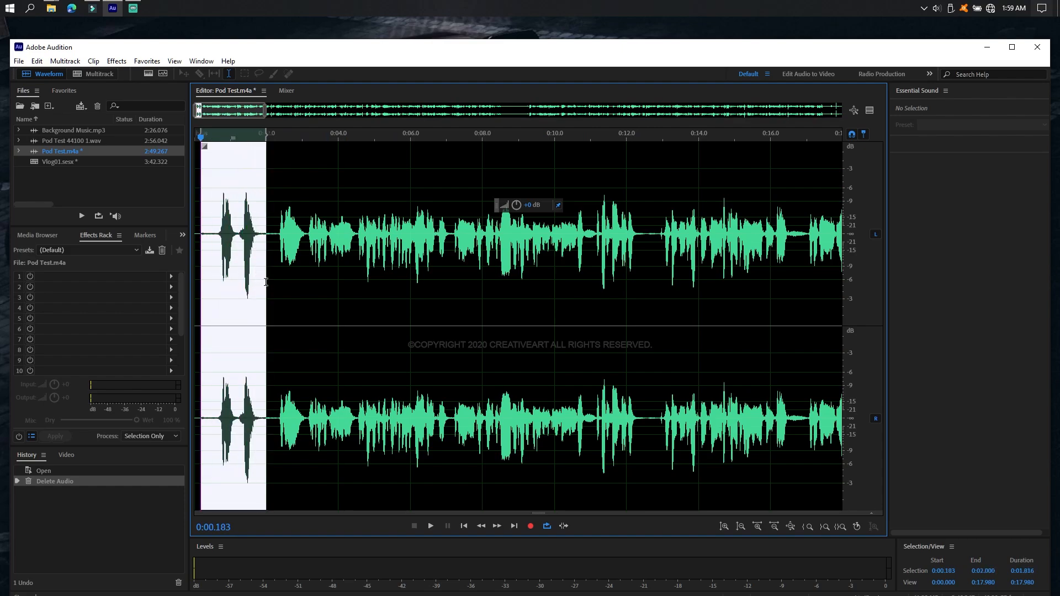
left_click(204, 242)
left_click_drag(213, 243, 269, 269)
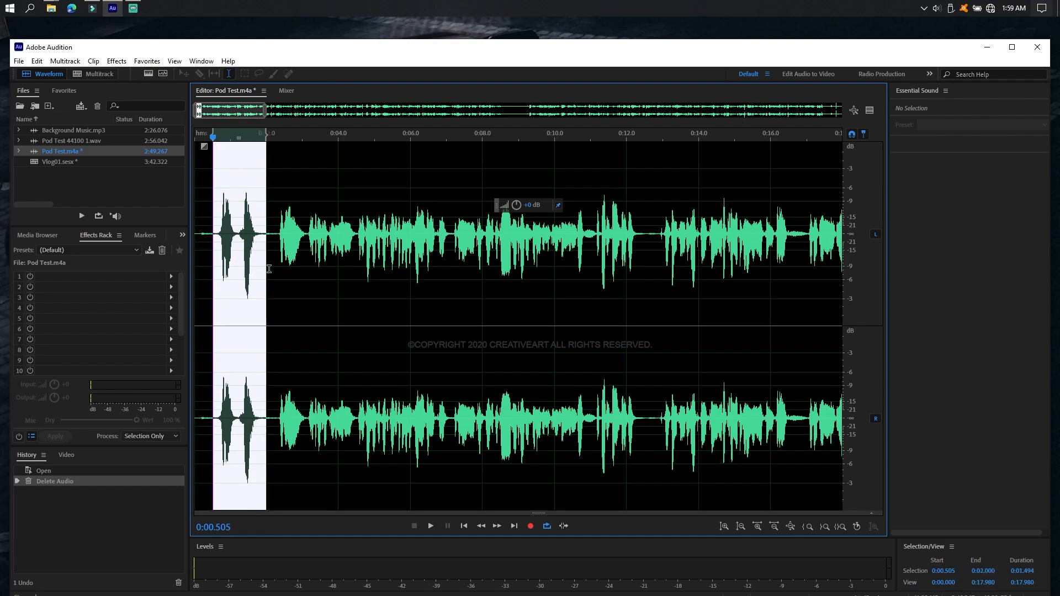
key("ctrl+x")
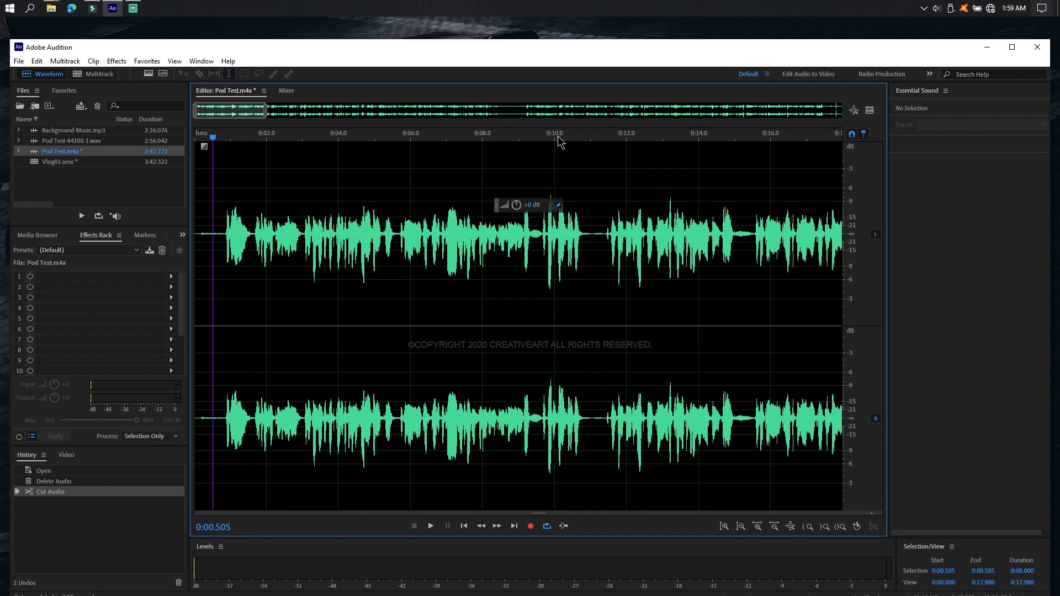
Paste the cut speech into the pause at about 0:11.22, and undo both the paste and the cut.
left_click_drag(377, 139, 596, 136)
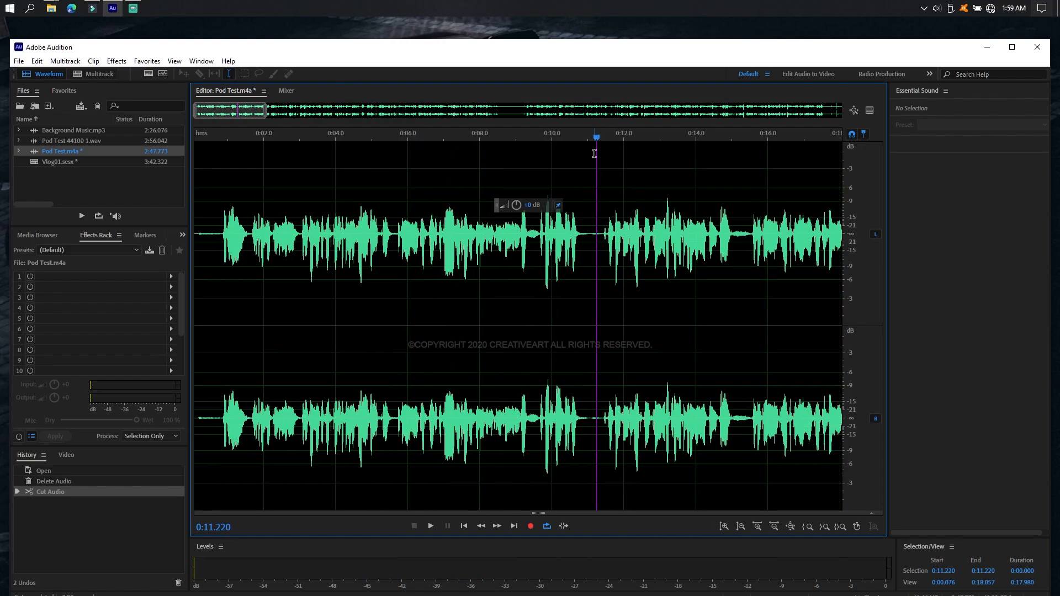
key("ctrl+v")
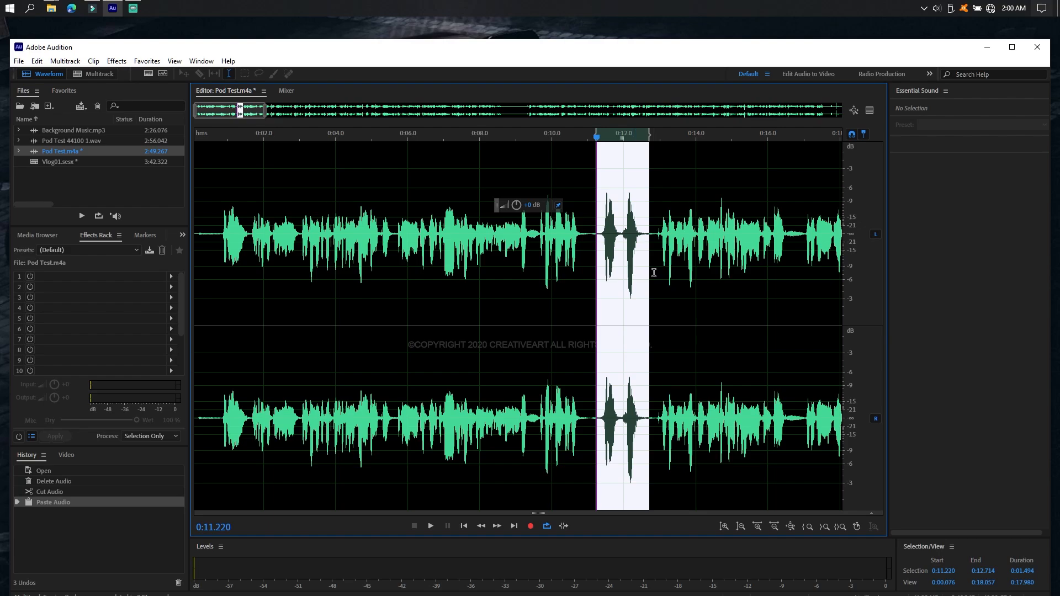
key("ctrl+z")
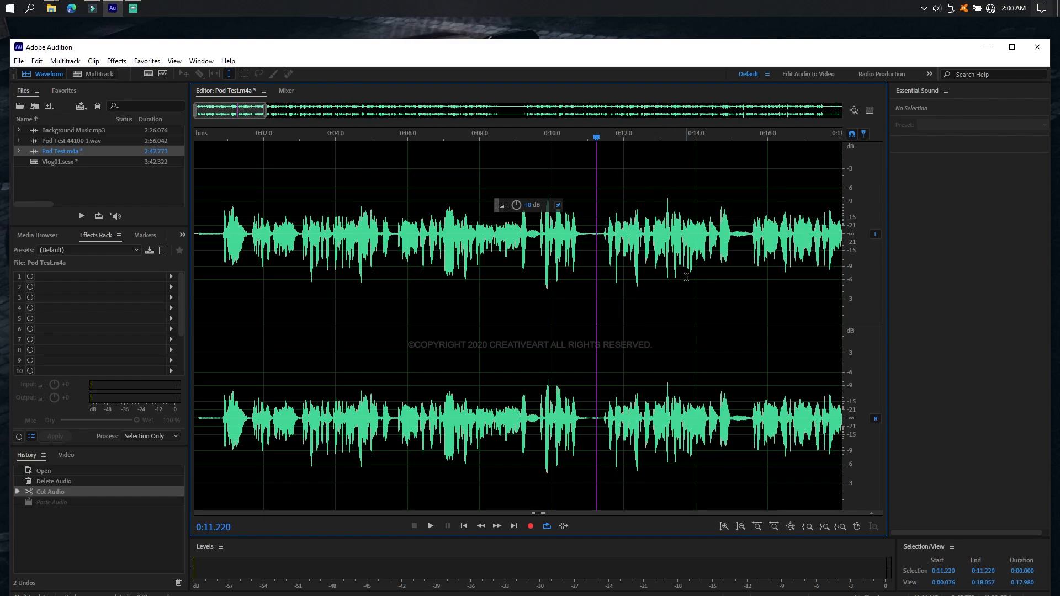
key("ctrl+z")
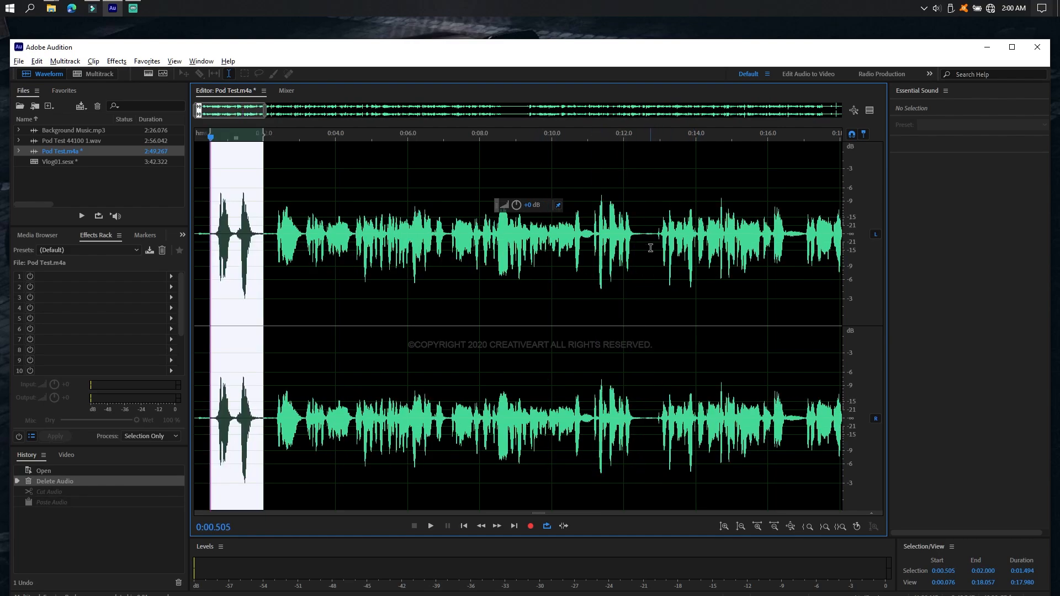
Delete the silent gap from about 0:12.22 to 0:13.00 and the short breath from about 0:10.84 to 0:11.14.
scroll(681, 259, "up", 4)
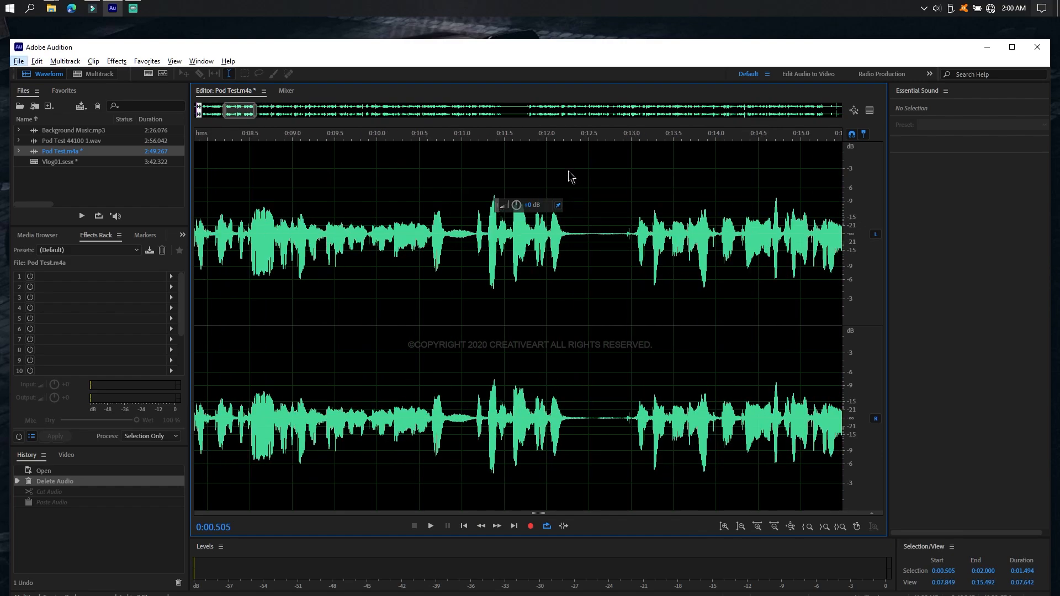
left_click(573, 168)
left_click_drag(573, 167, 625, 258)
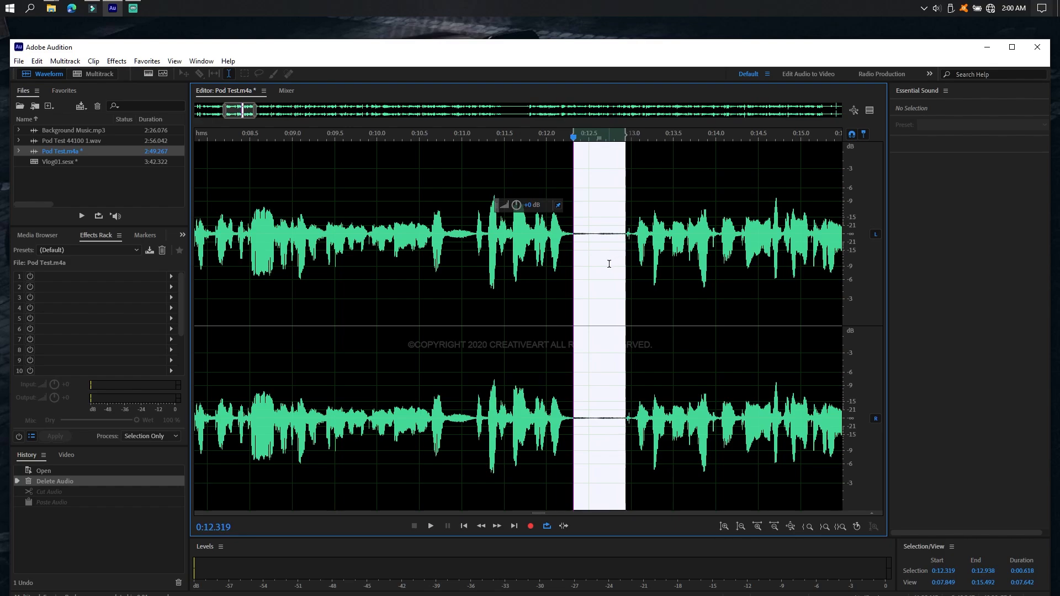
left_click(607, 262)
left_click(566, 165)
left_click_drag(570, 167, 630, 228)
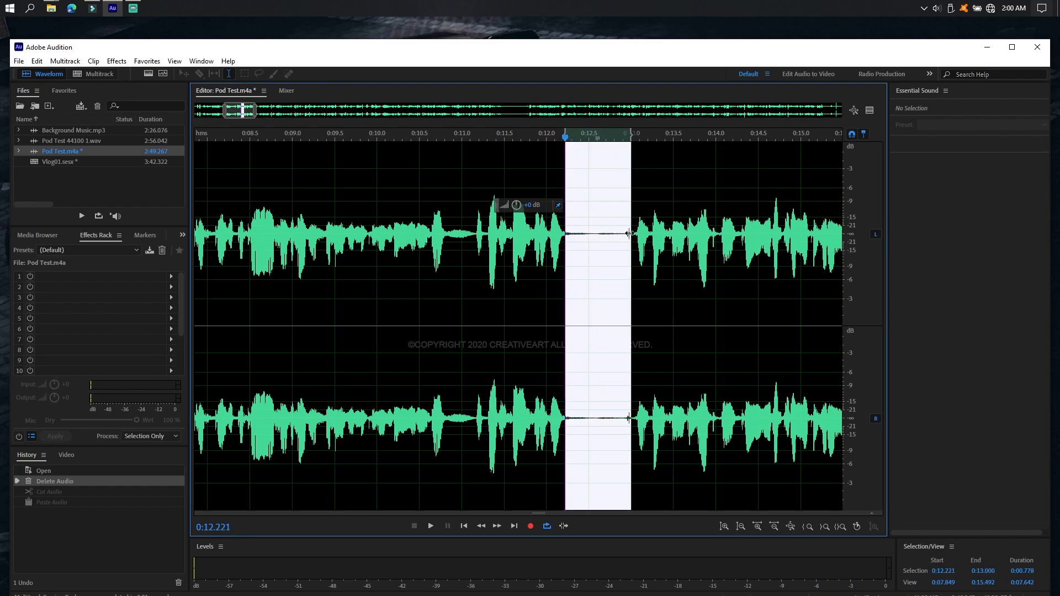
key("Delete")
left_click_drag(448, 213, 474, 241)
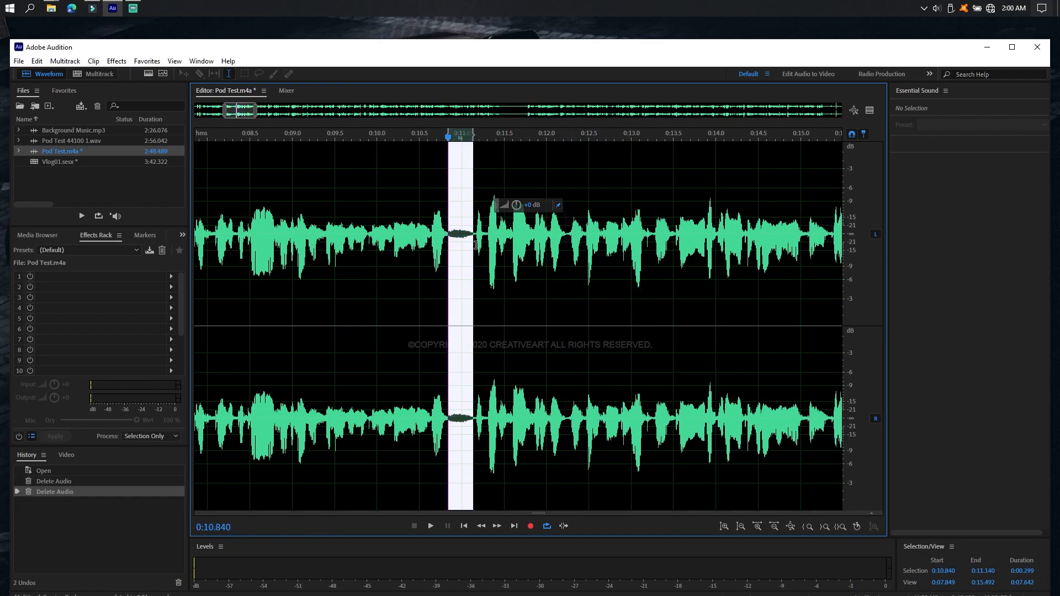
key("Delete")
Play the recording from about 0:56.7 up to the long quiet gap near 1:18.
scroll(525, 304, "up", 5)
scroll(525, 305, "down", 5)
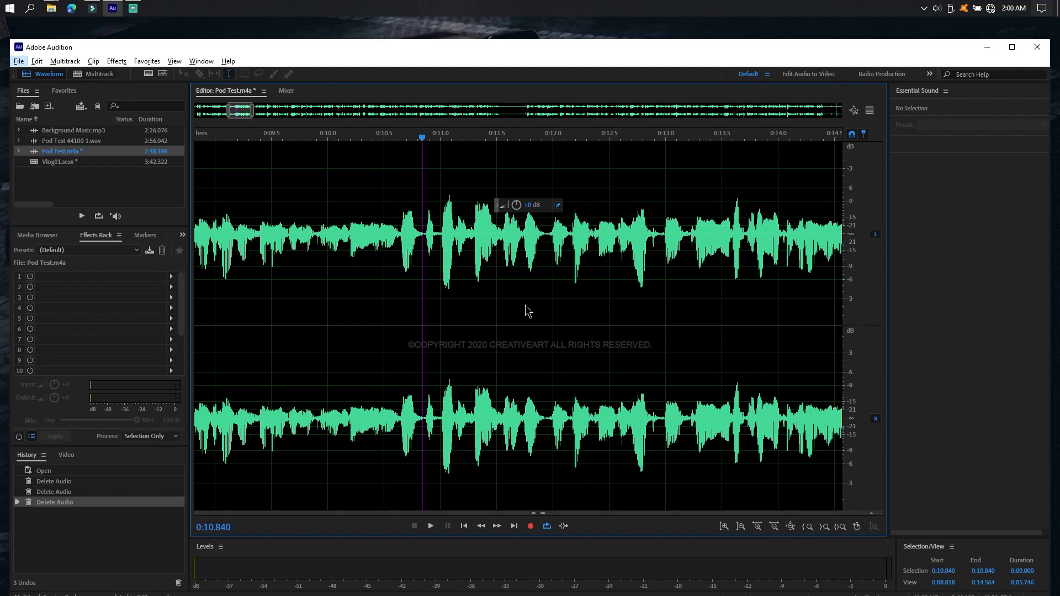
scroll(709, 319, "down", 5)
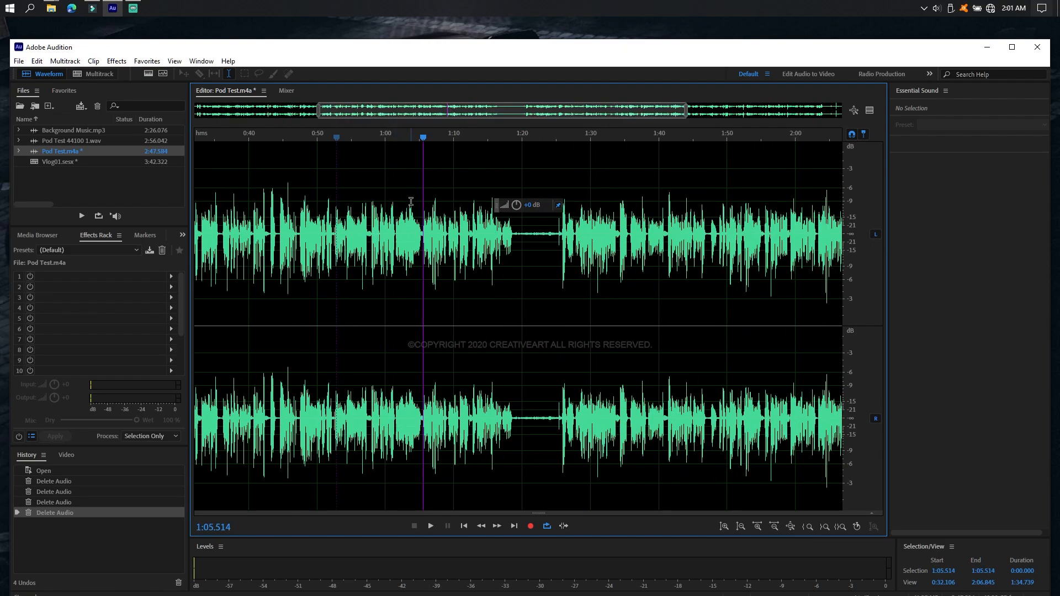
left_click(395, 137)
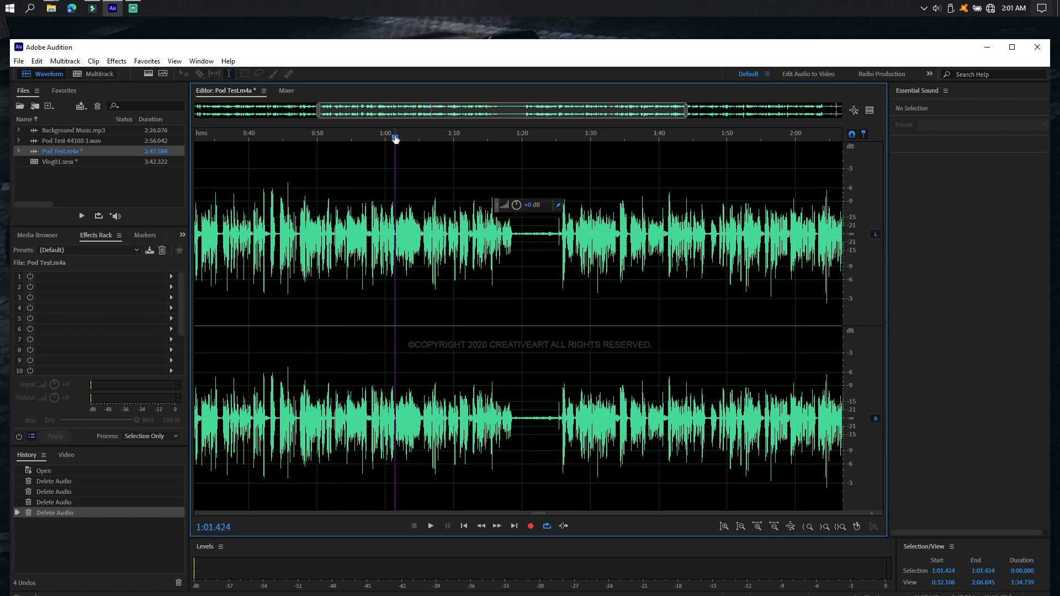
left_click(367, 136)
key("space")
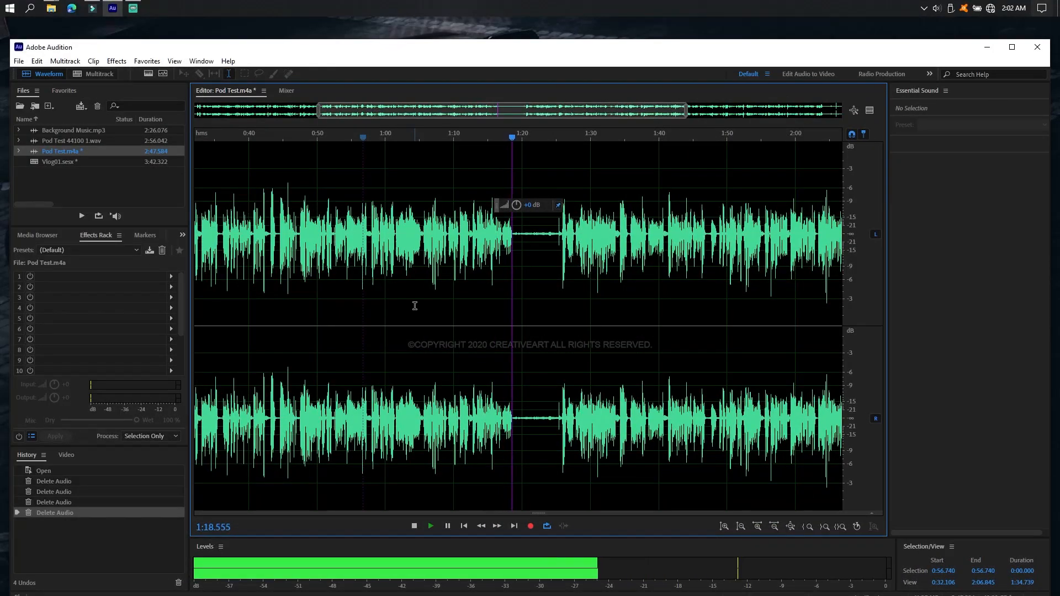
key("space")
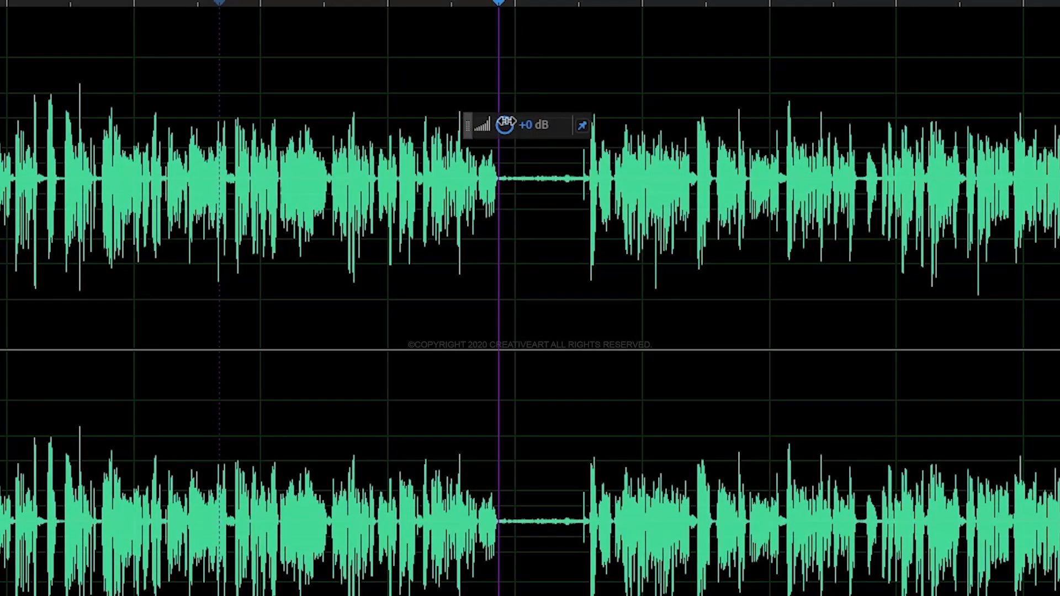
Try raising the amplitude of the whole Pod Test.m4a recording, and undo the change.
left_click_drag(519, 206, 505, 208)
left_click_drag(483, 127, 468, 100)
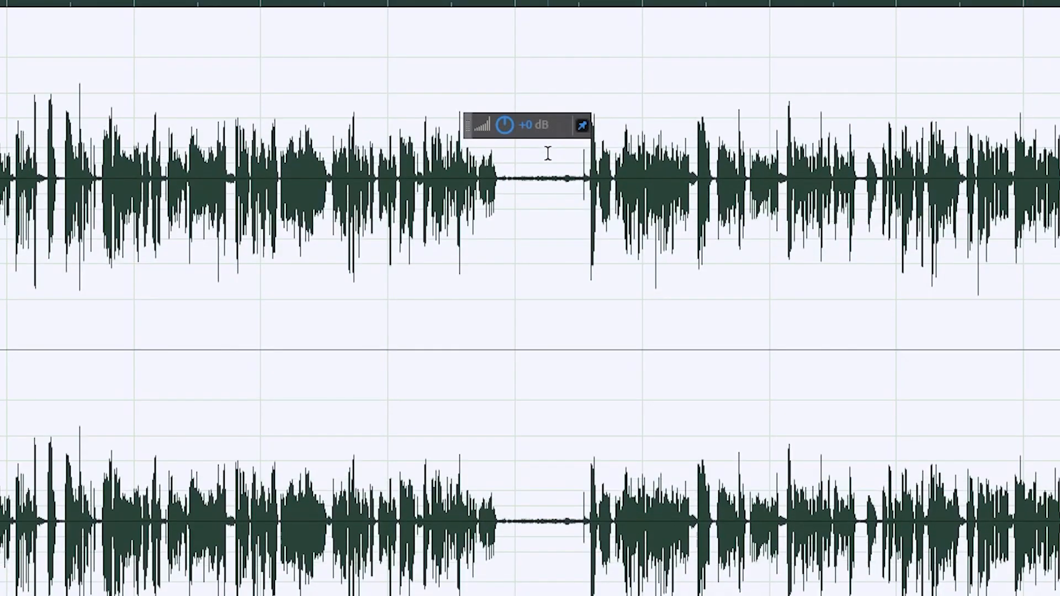
left_click(535, 203)
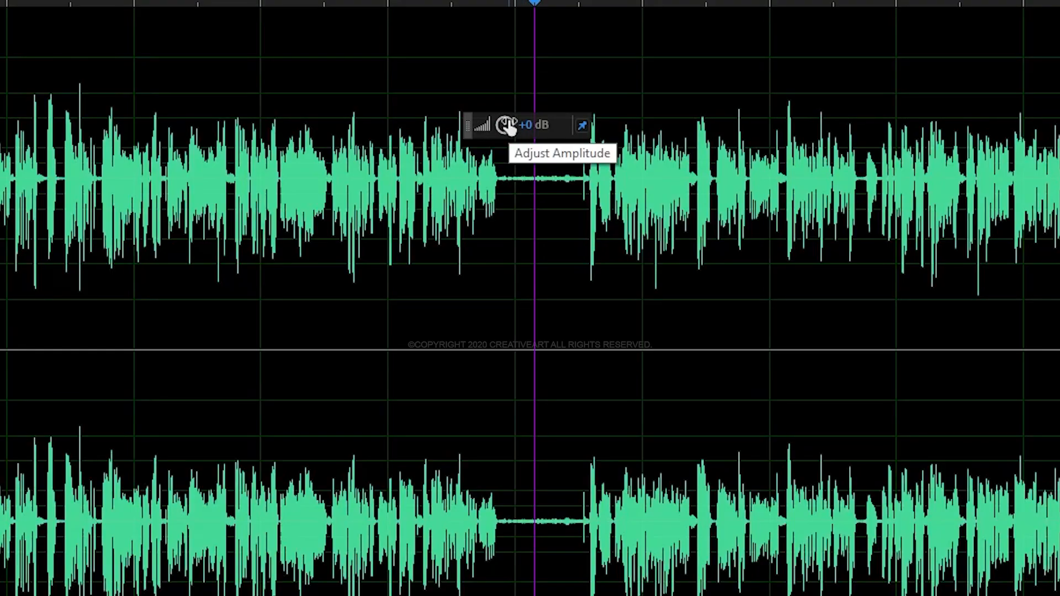
left_click_drag(507, 127, 500, 80)
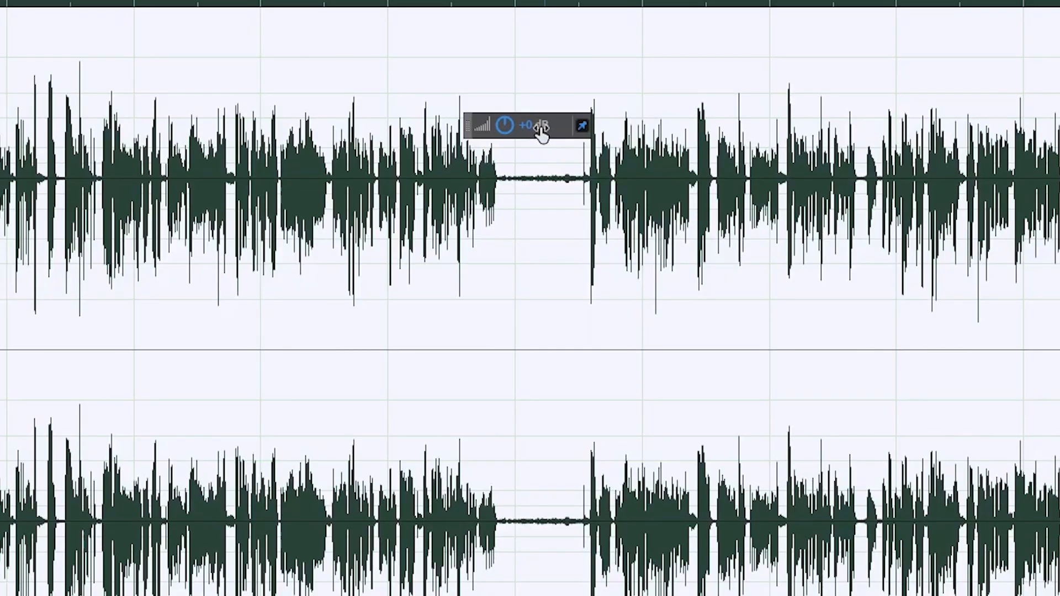
left_click(534, 126)
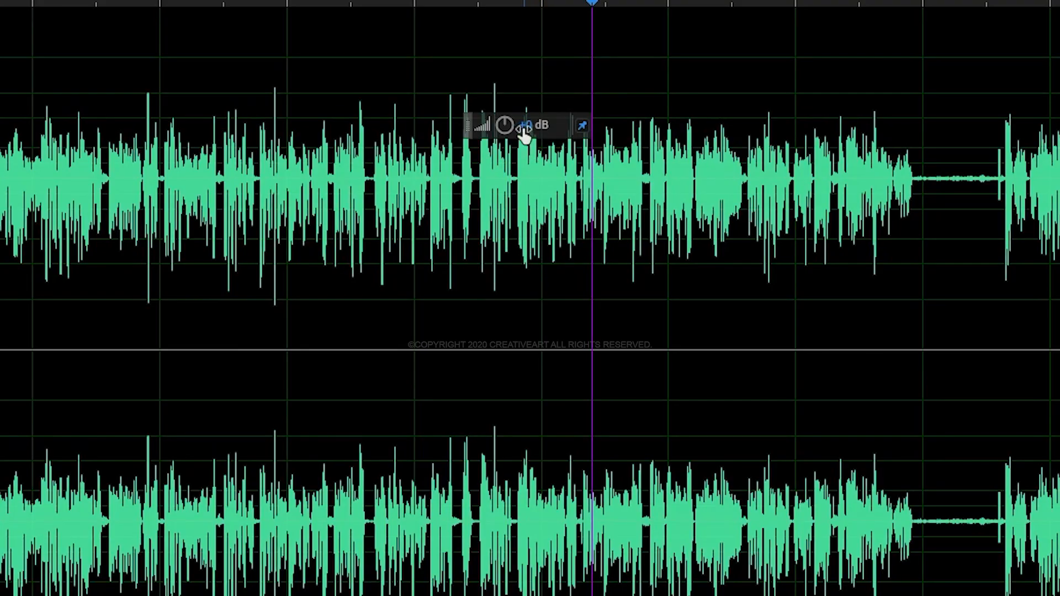
Apply a -4 dB amplitude change to the whole recording, and undo it.
left_click(532, 130)
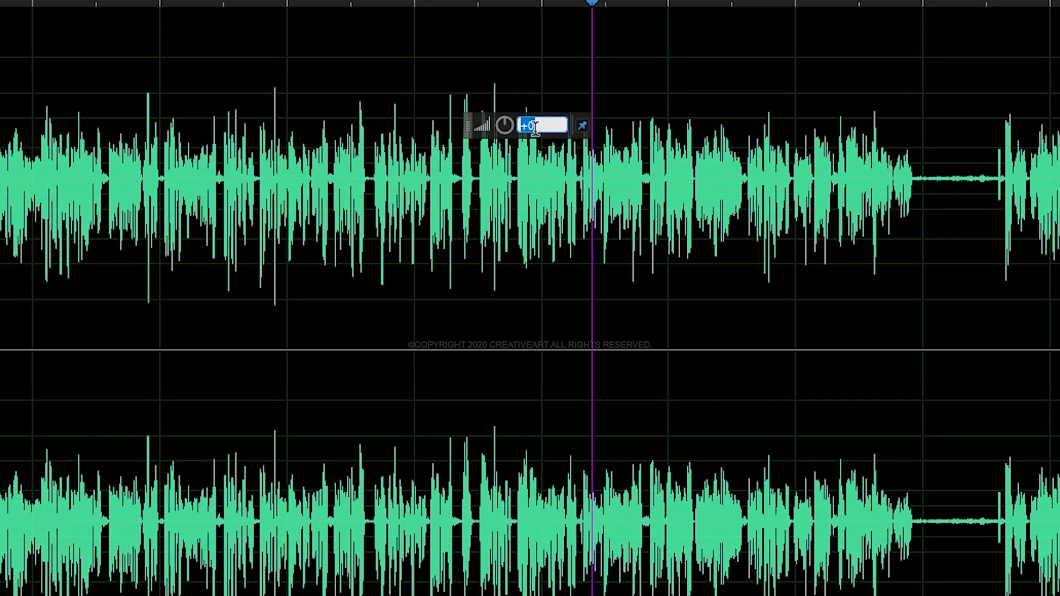
type("-4")
key("Return")
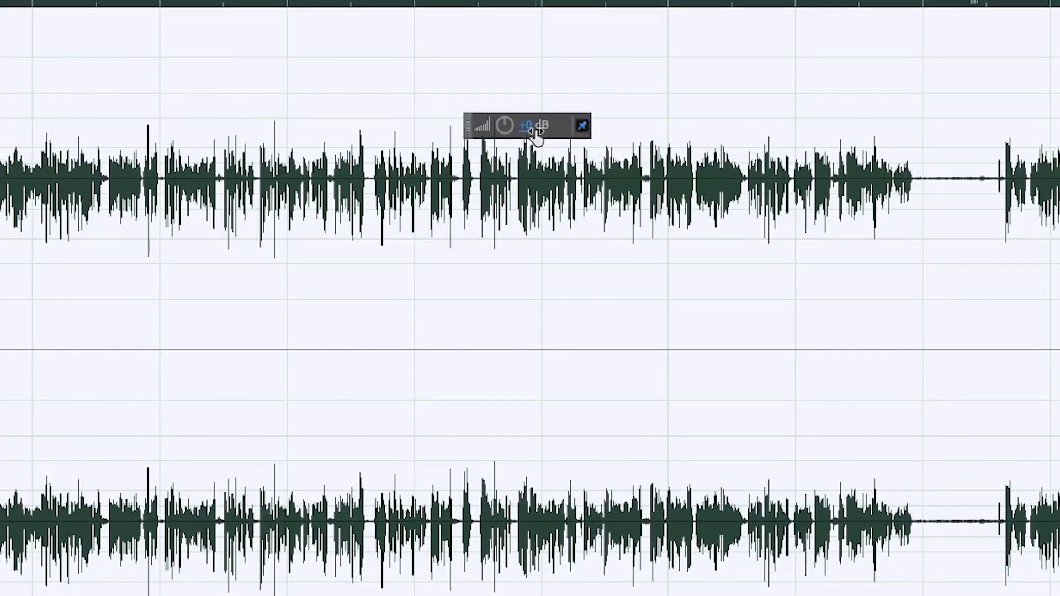
left_click(626, 333)
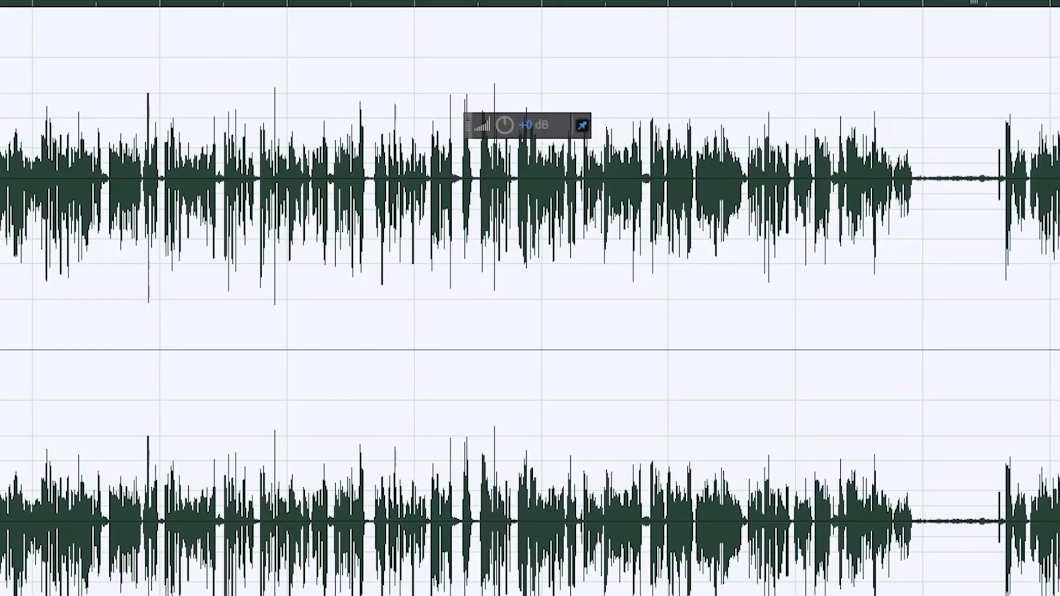
left_click(866, 449)
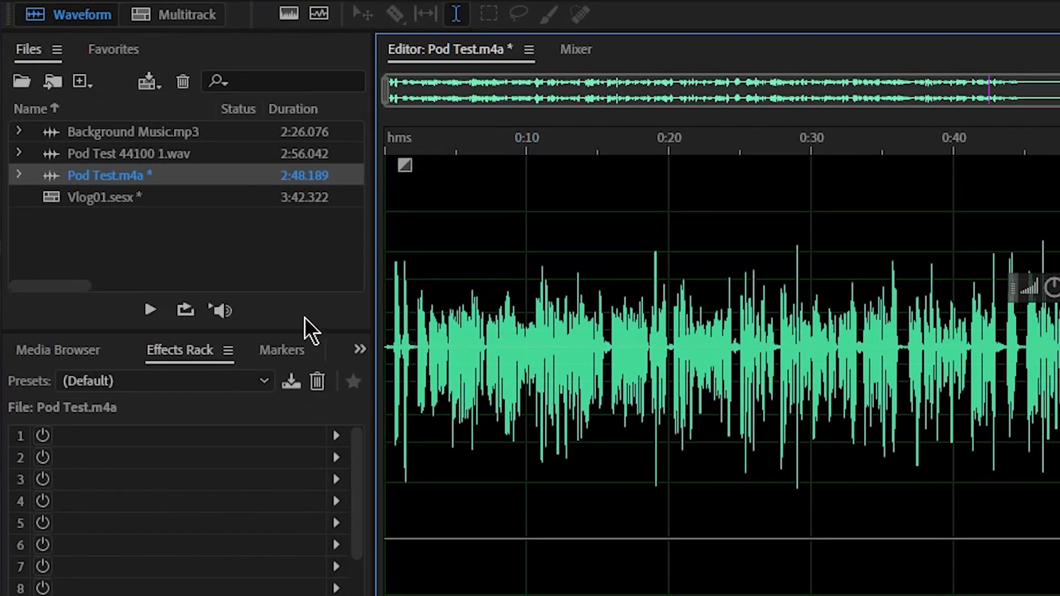
Open the Vlog01.sesx multitrack session and add the edited Pod Test.m4a to the Host track at about 0:01.3.
left_click(165, 202)
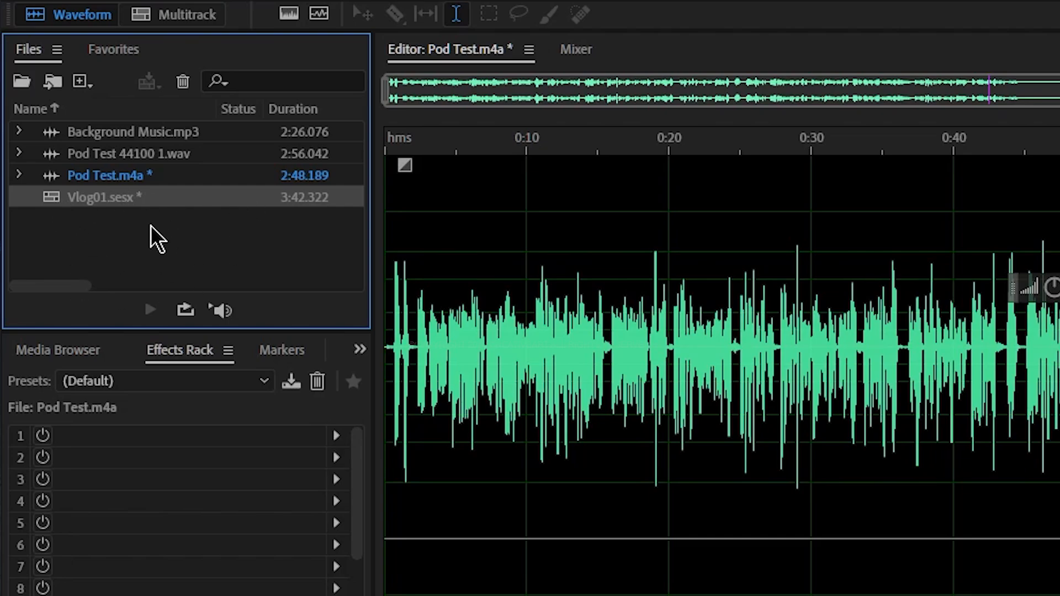
double_click(108, 200)
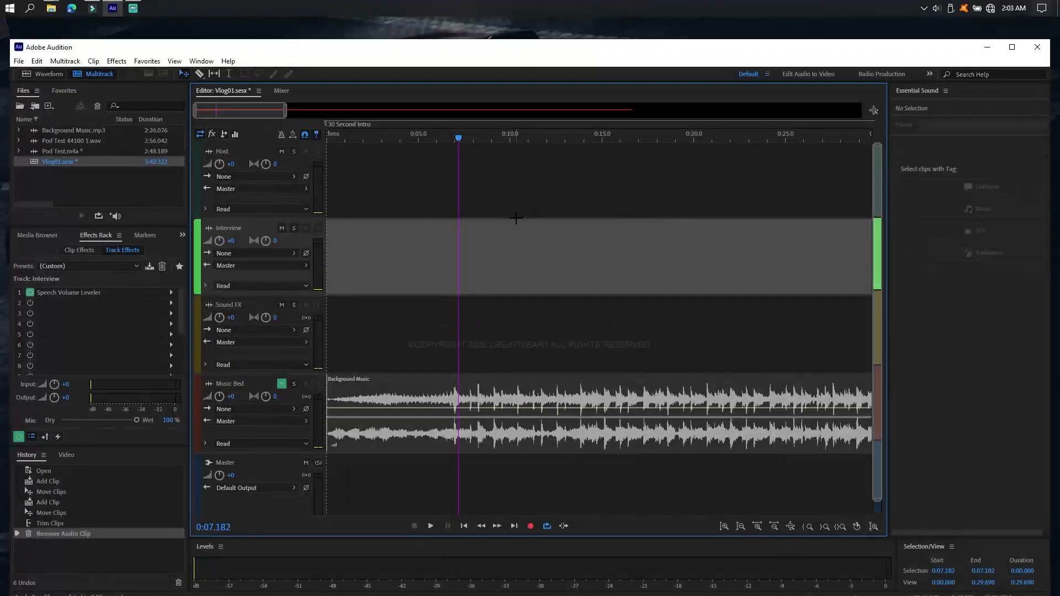
left_click(524, 193)
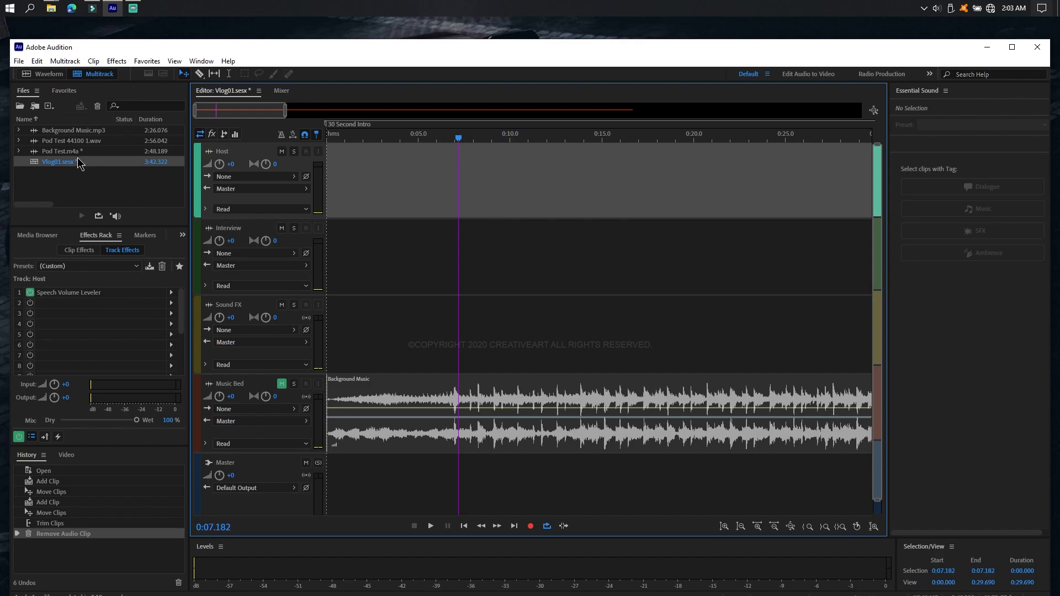
left_click_drag(90, 152, 350, 177)
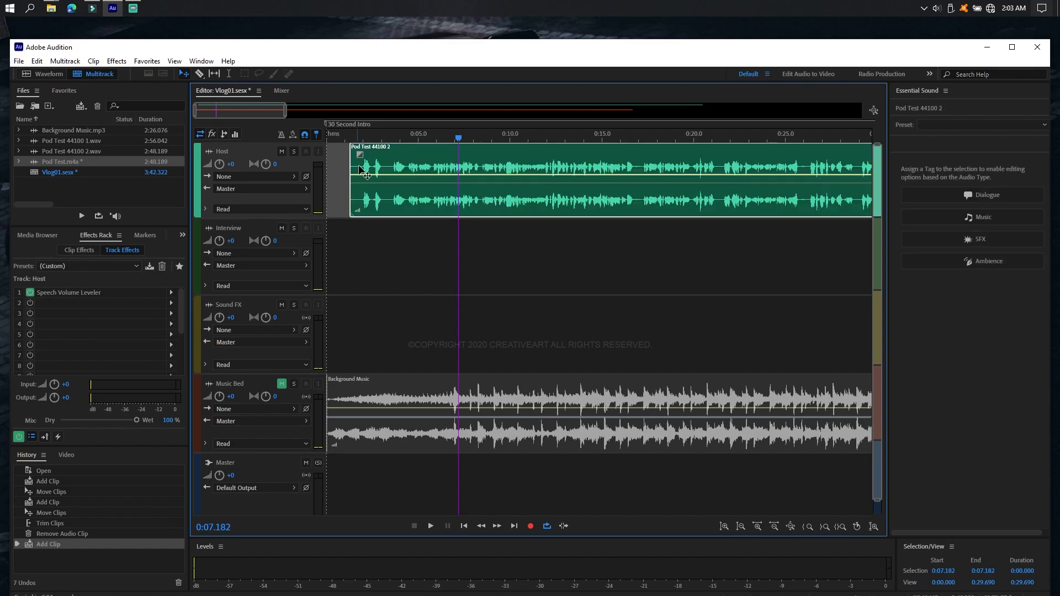
Play the voice clip on the Host track from about 0:02.0 to 0:04.2.
left_click_drag(376, 134, 373, 134)
scroll(366, 171, "up", 3)
scroll(367, 170, "down", 2)
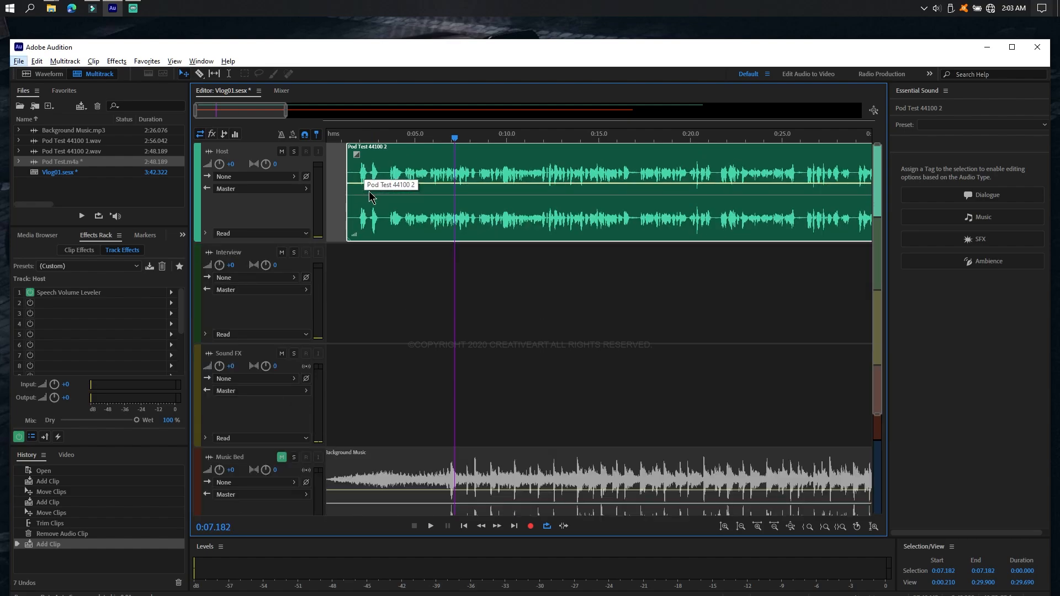
scroll(386, 226, "up", 3)
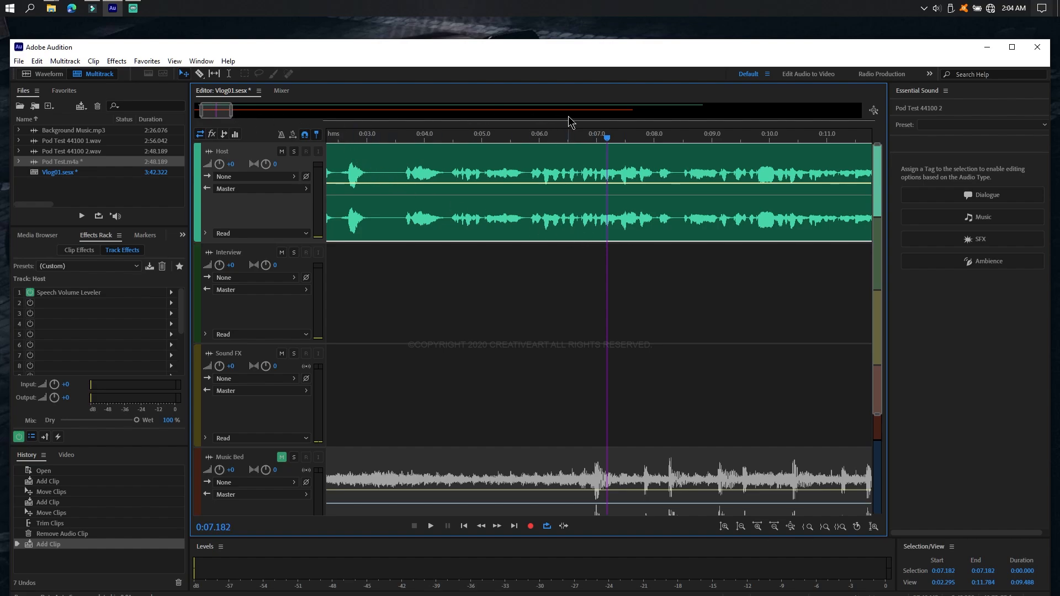
mouse_move(224, 111)
left_mouse_down()
mouse_move(436, 111)
mouse_move(210, 111)
left_mouse_up()
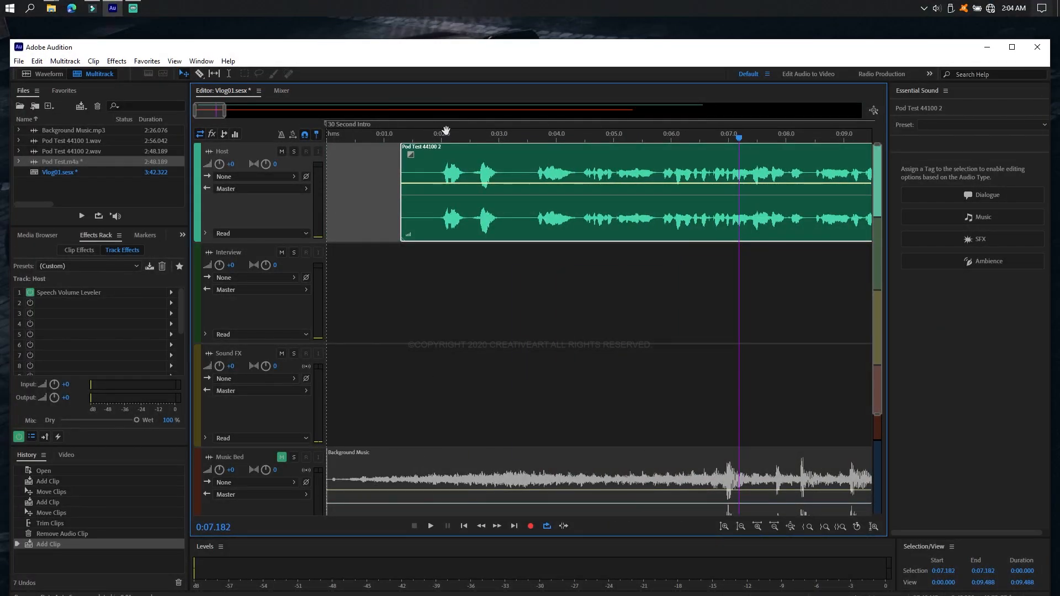
left_click(443, 138)
key("space")
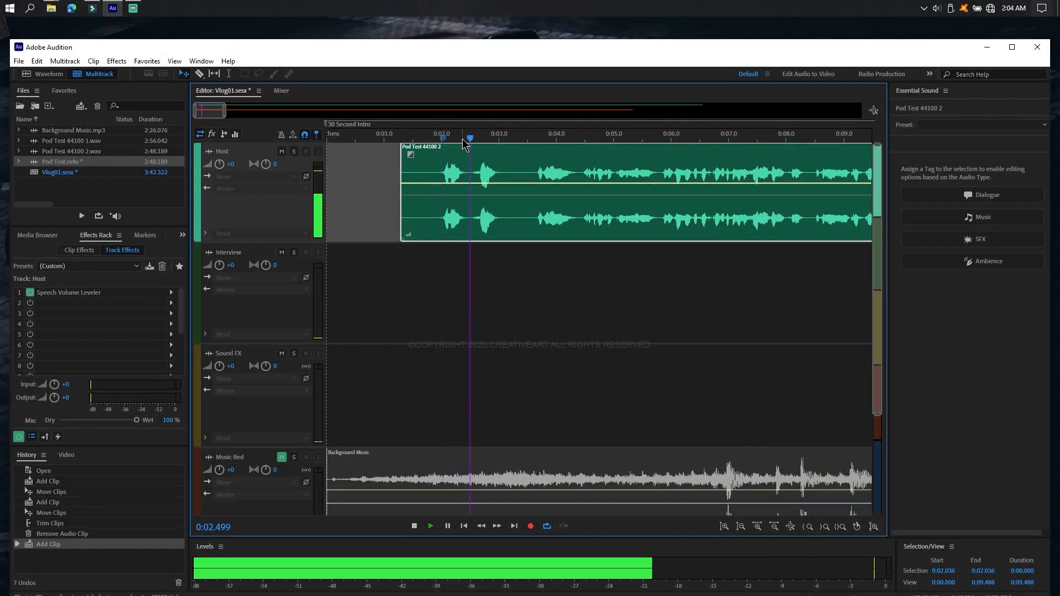
key("space")
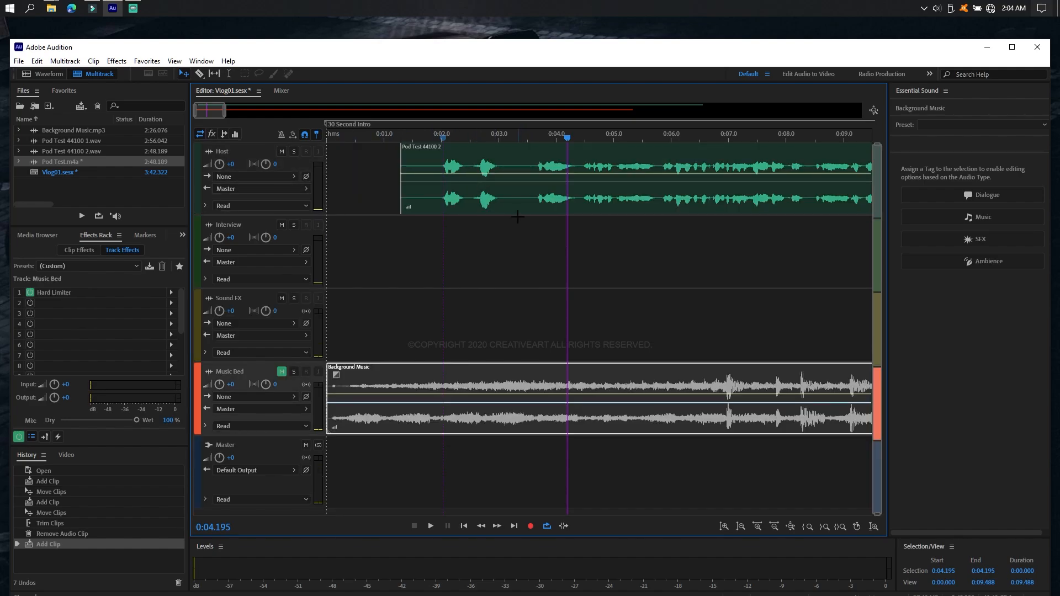
Return the playhead to 0:00 and move the Host voice clip to start at about 0:02.9.
left_click_drag(379, 138, 321, 137)
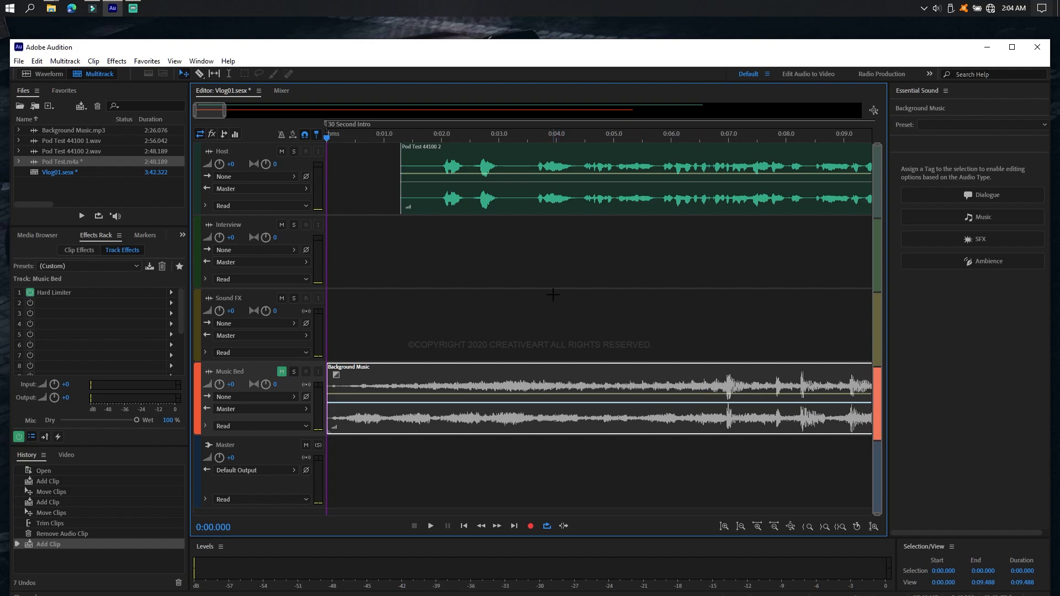
left_click(453, 205)
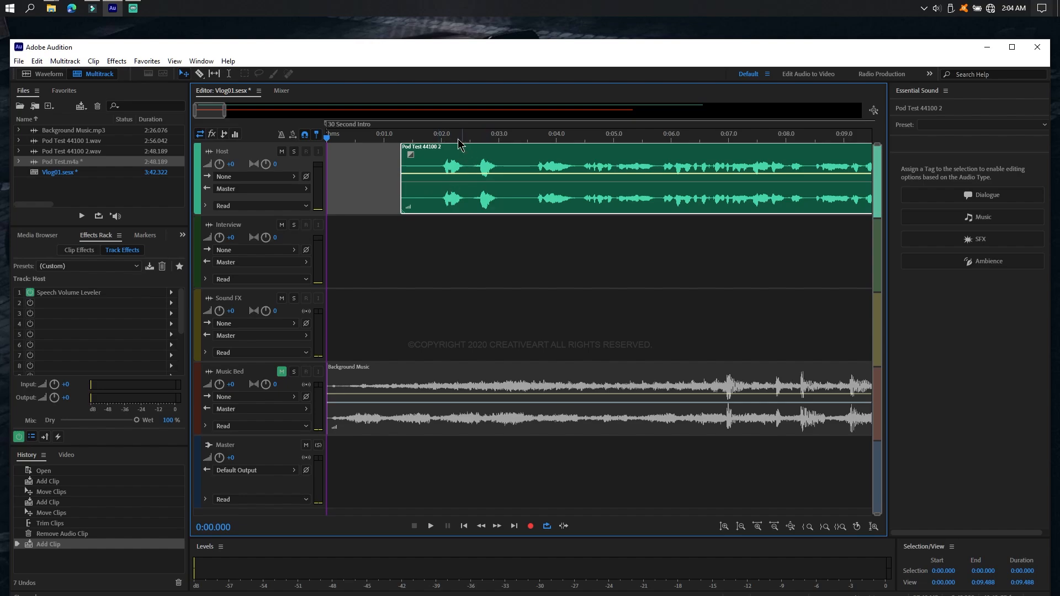
left_click_drag(455, 180, 549, 186)
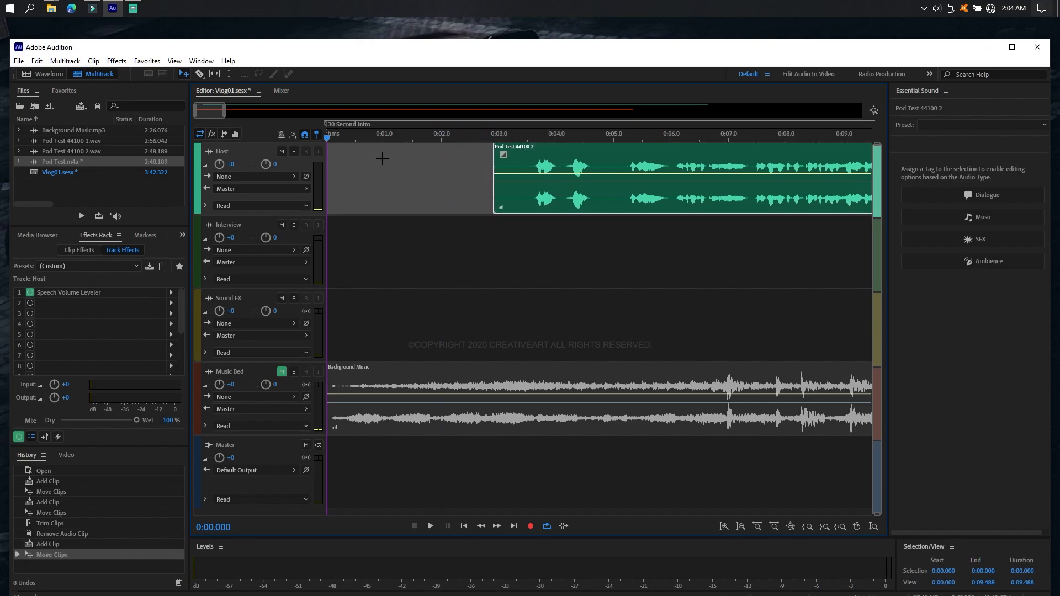
Unmute the Music Bed track and play the voice and music together from the start to about 0:05.
left_click(396, 397)
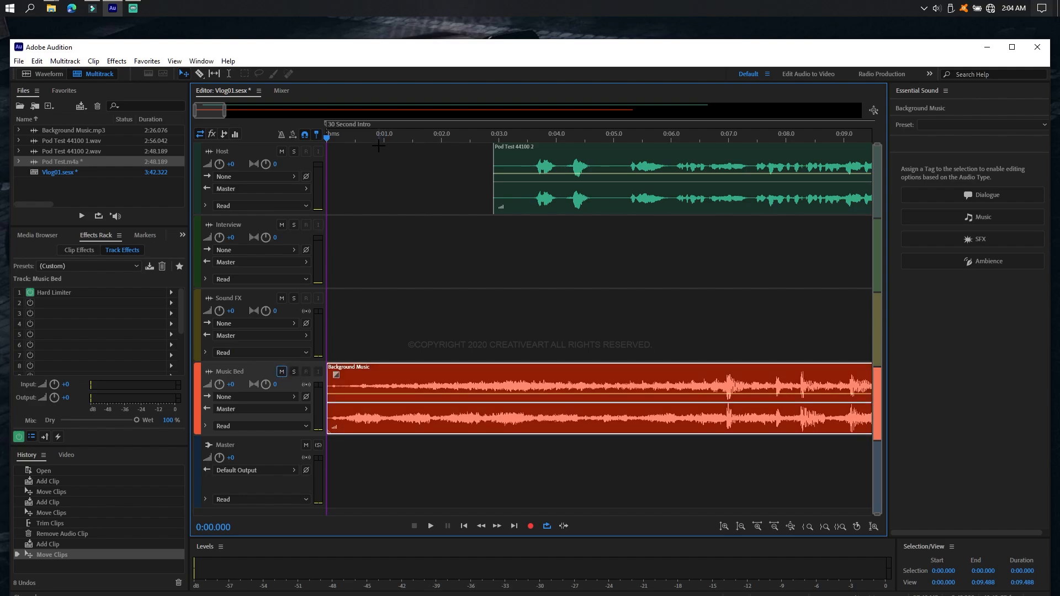
key("space")
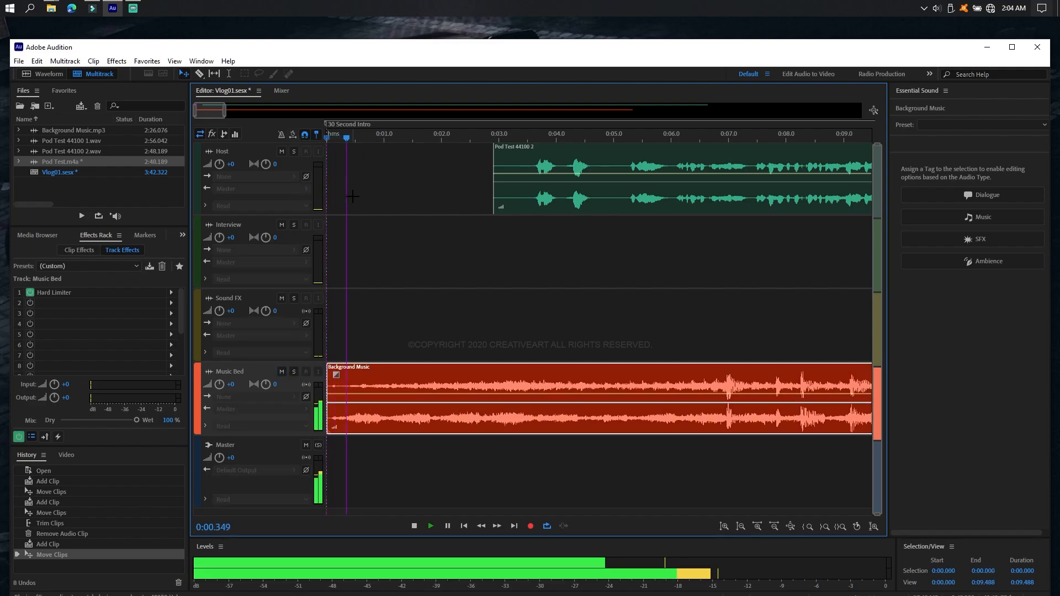
key("alt+minus")
key("alt+equal")
key("alt+space")
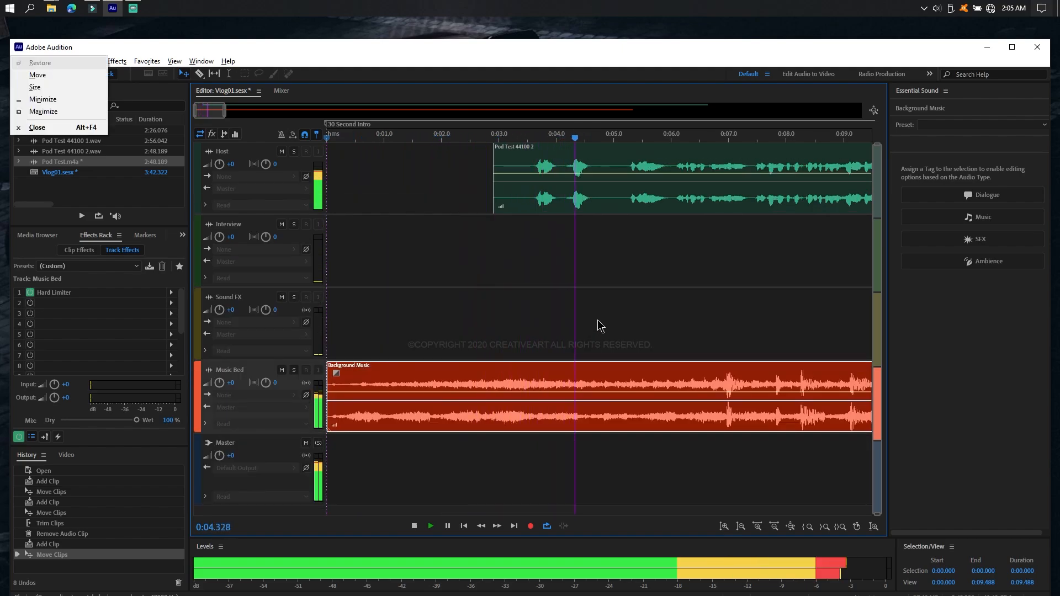
left_click(656, 312)
key("space")
Move the Host voice clip so that it starts at about 0:13.5, after the music intro.
key("minus")
key("minus")
left_click_drag(484, 214, 574, 205)
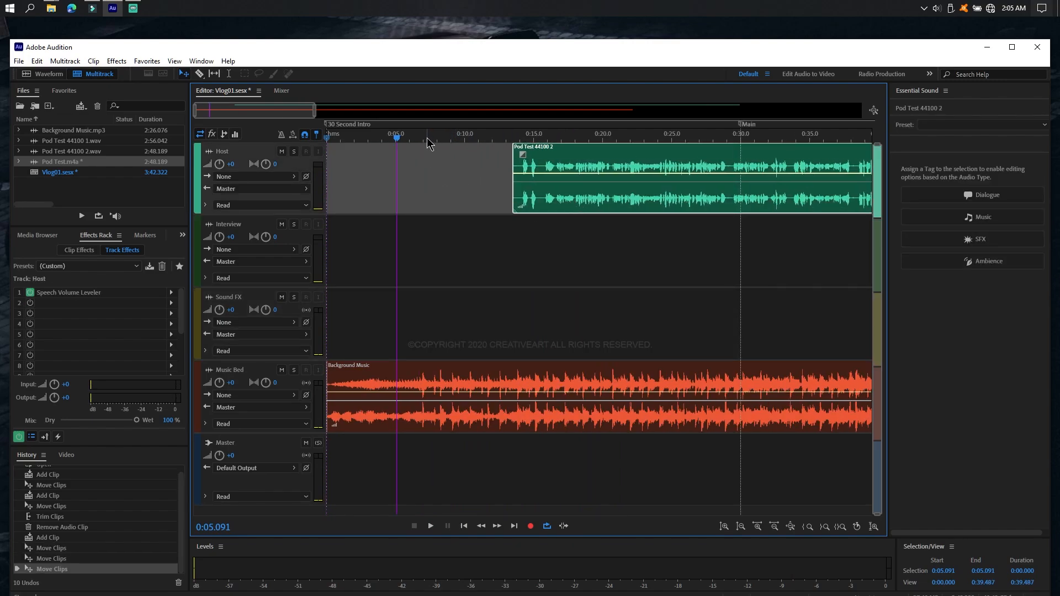
Play the session from the start to about 0:13.2, just before the voice clip begins.
left_click_drag(419, 134, 111, 146)
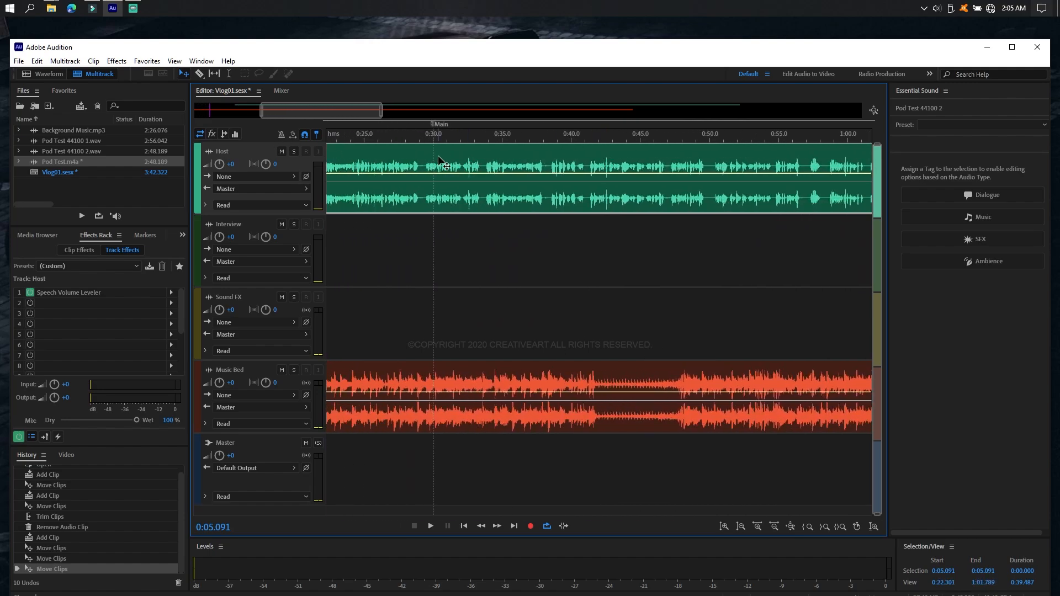
key("Home")
key("space")
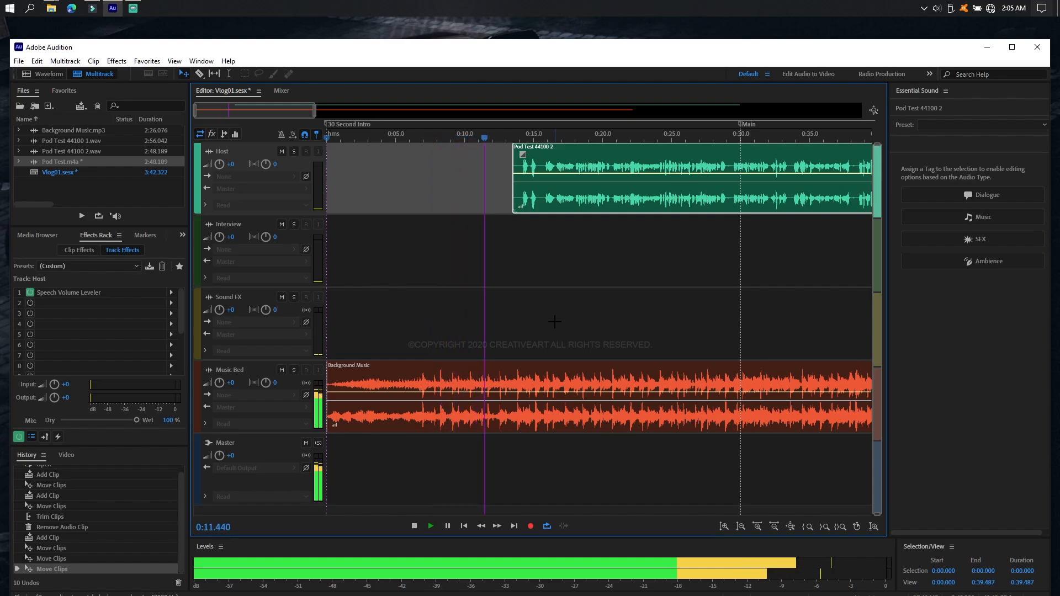
key("space")
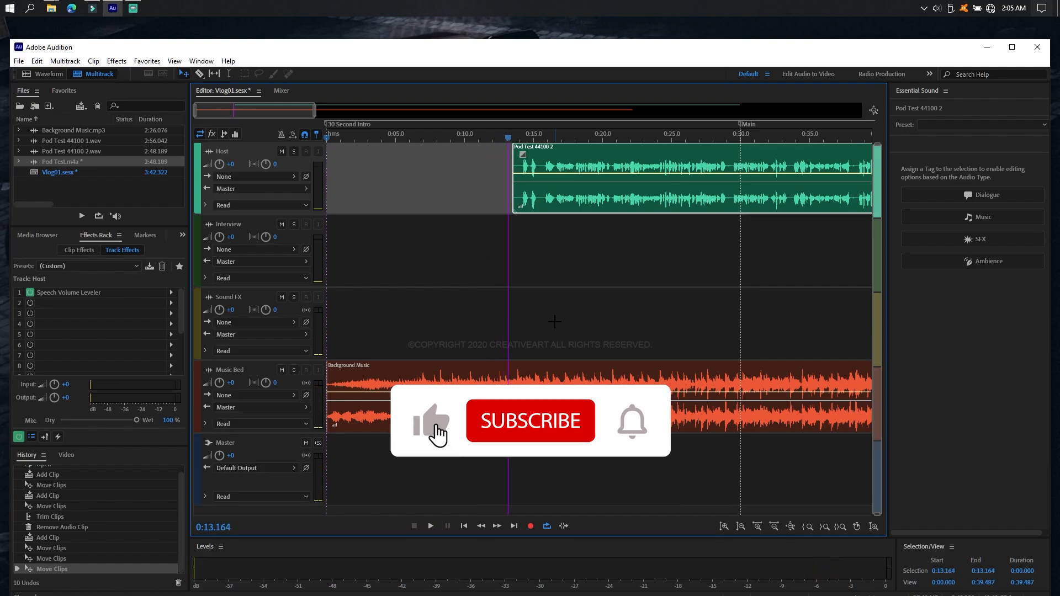
Select the Background Music clip and place the playhead at about 0:14.2, just before the first spoken word on the Host track.
key("alt")
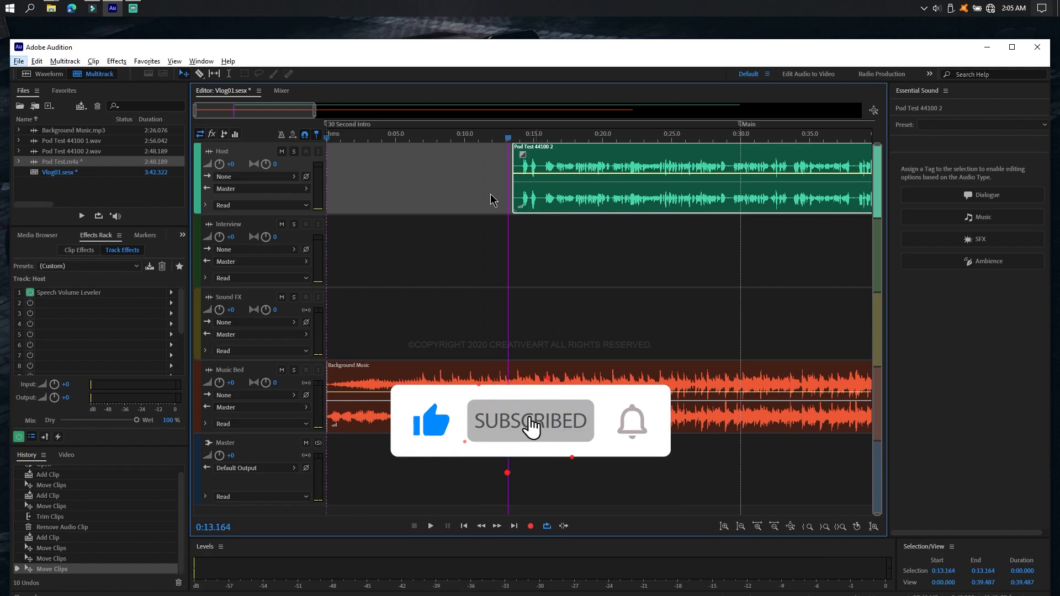
left_click(529, 407)
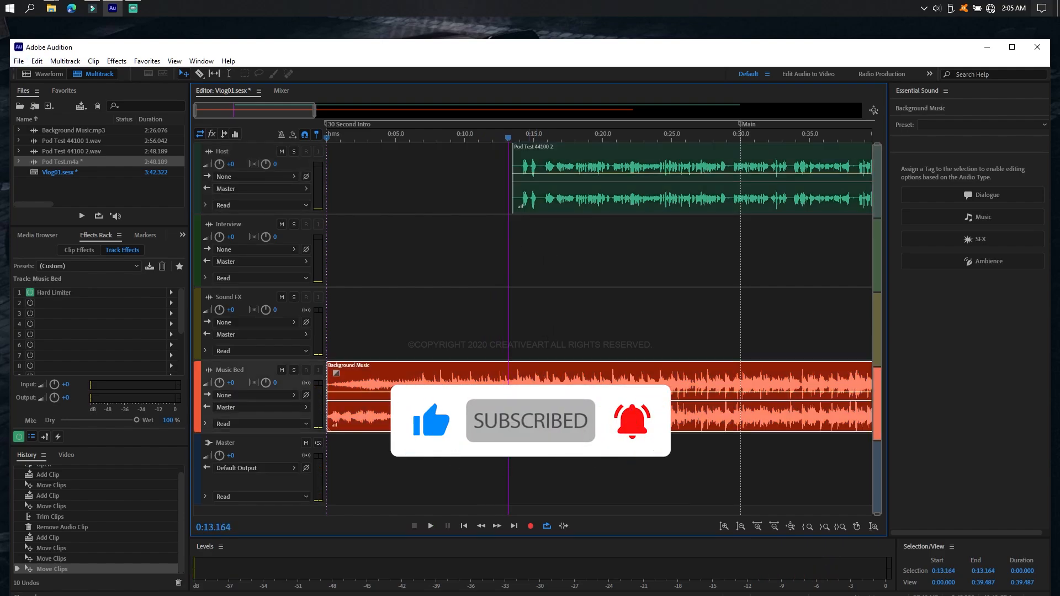
scroll(529, 396, "up", 3)
scroll(508, 384, "down", 5)
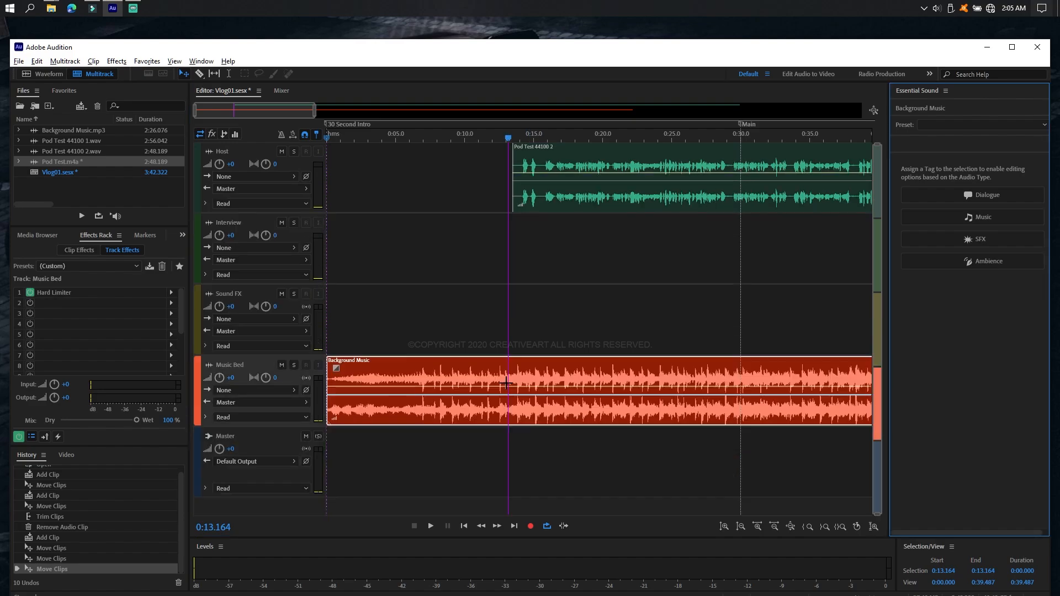
key("alt")
left_click(564, 274)
scroll(516, 326, "up", 5)
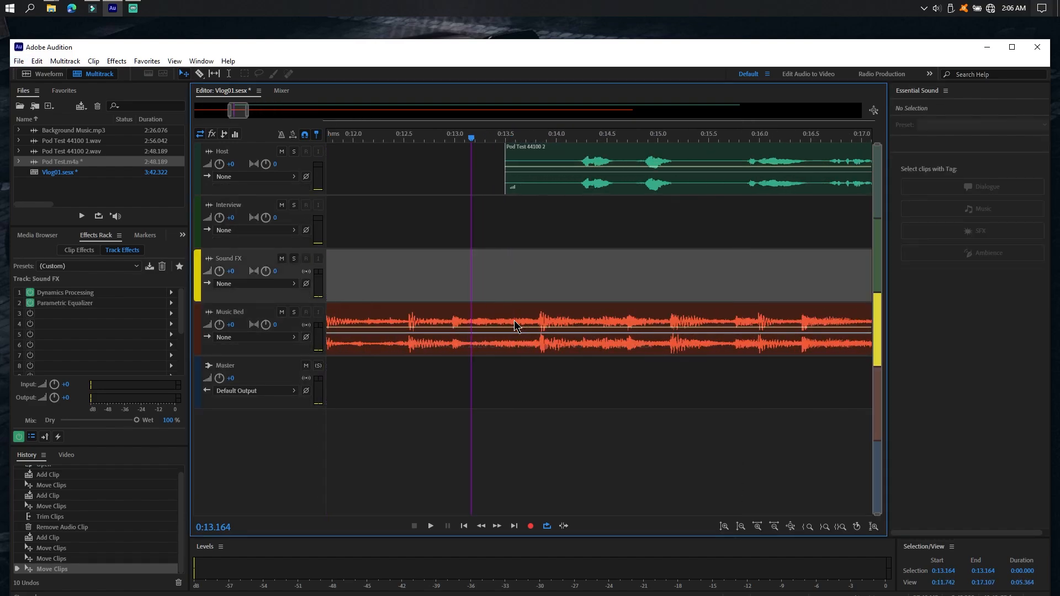
scroll(415, 347, "up", 4)
key("alt")
left_click(543, 319)
left_click(574, 464)
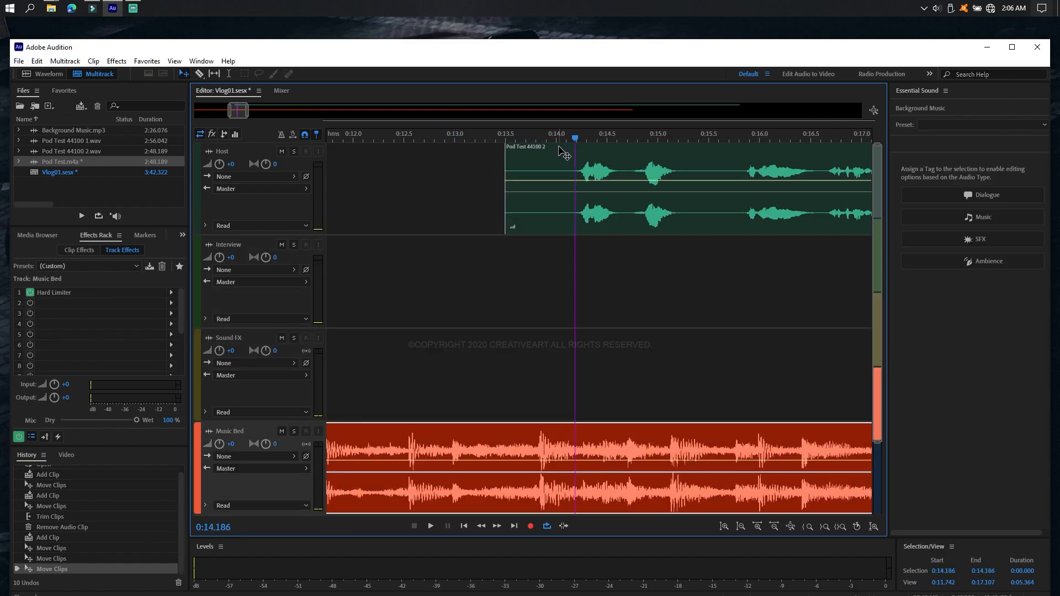
left_click_drag(575, 140, 578, 140)
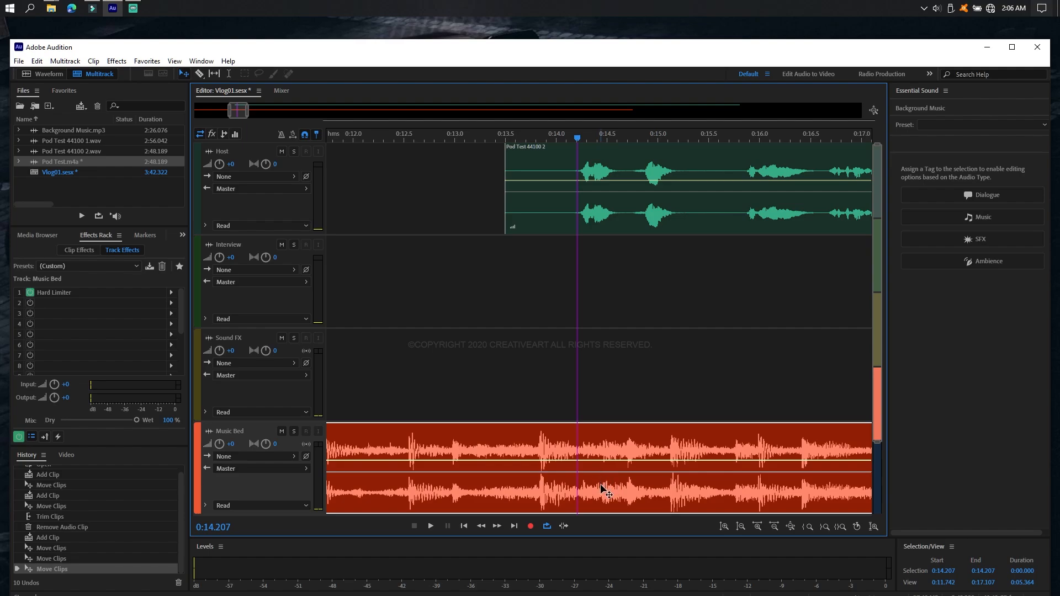
Place the playhead at about 0:14.16 and add a volume keyframe there on the Background Music clip, just before the speech starts.
mouse_move(611, 466)
left_mouse_down()
mouse_move(617, 497)
mouse_move(621, 465)
left_mouse_up()
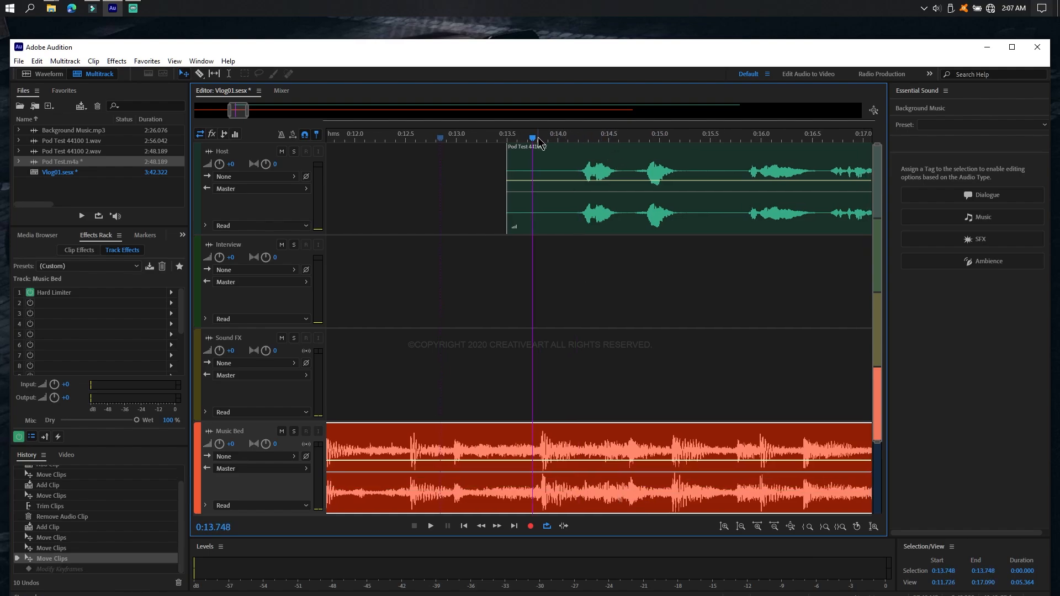
left_click(561, 138)
left_click_drag(561, 138, 574, 138)
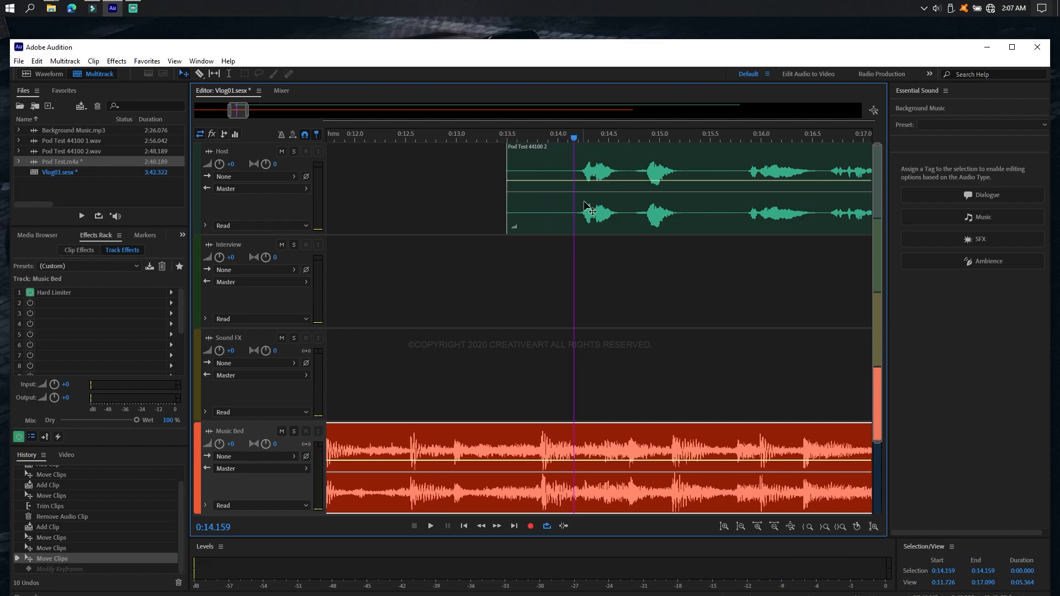
left_click(569, 461)
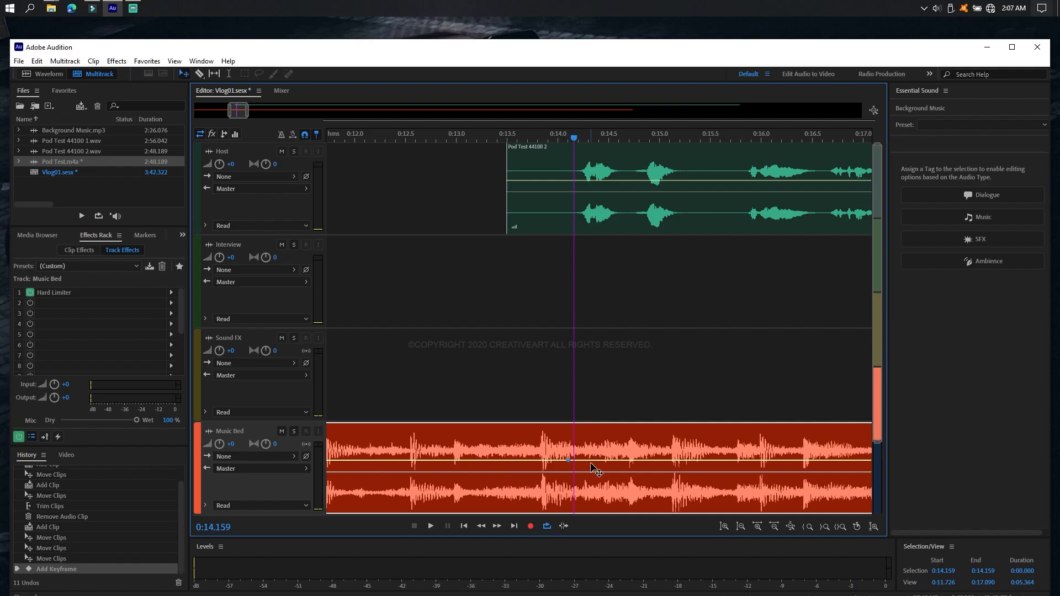
Add a second volume keyframe on the Background Music clip and move it down to about -19.3 dB at about 0:15.
scroll(596, 470, "down", 3)
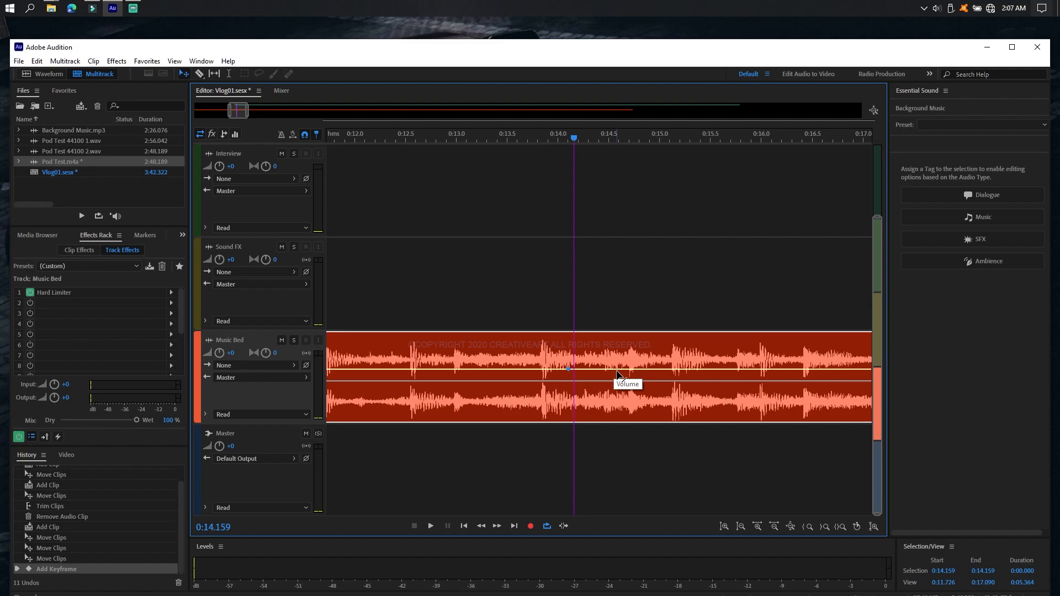
left_click(623, 369)
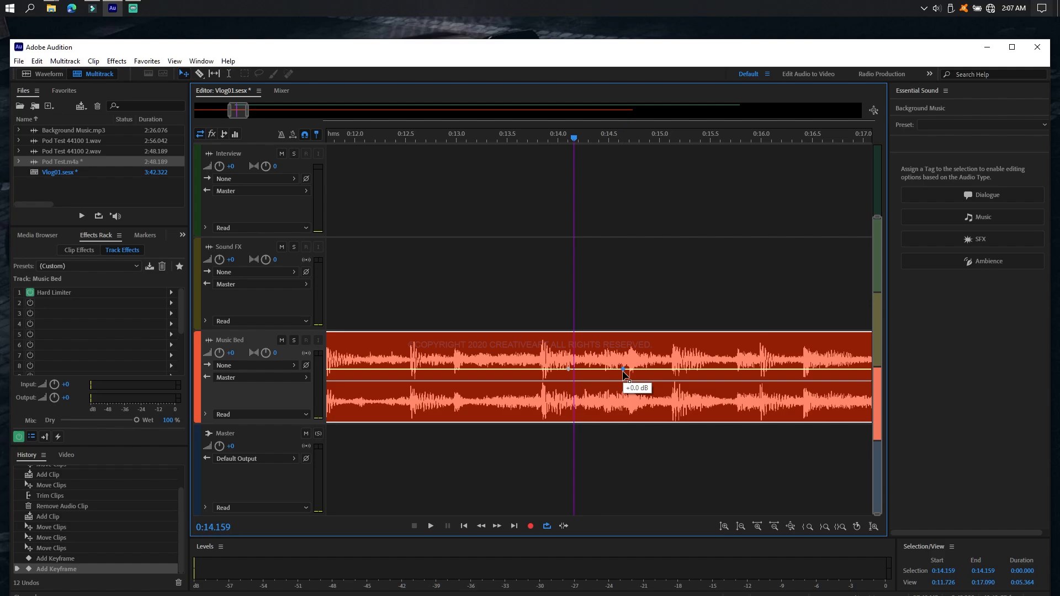
left_click_drag(623, 369, 659, 406)
left_click_drag(424, 134, 442, 135)
left_click_drag(449, 305, 576, 432)
left_click_drag(581, 304, 685, 446)
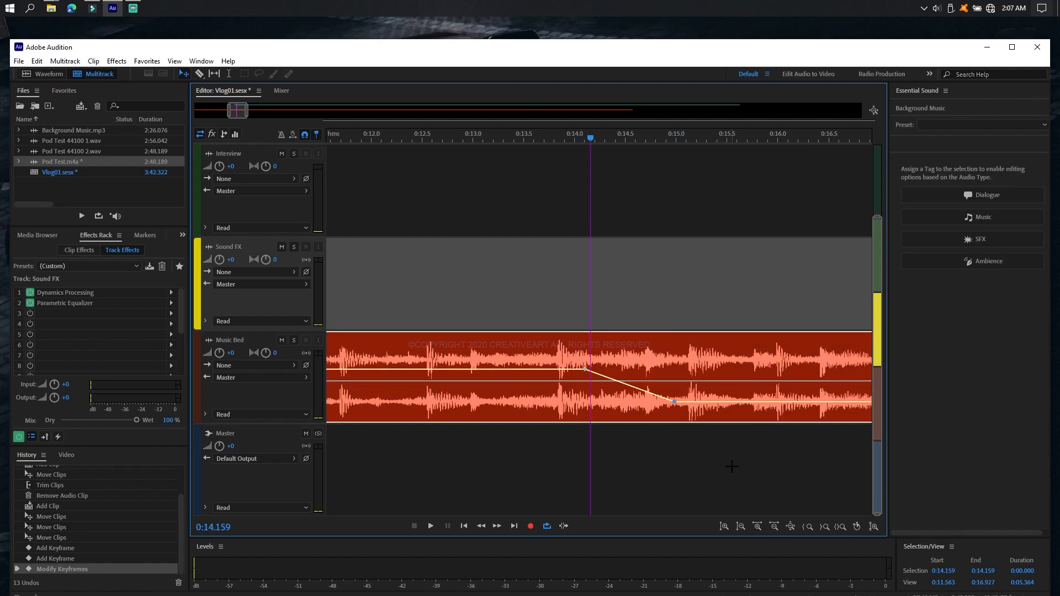
Play the session from about 0:12.9 to 0:29 to check how the music ducks under the Host voice.
left_click(732, 466)
scroll(728, 468, "down", 4)
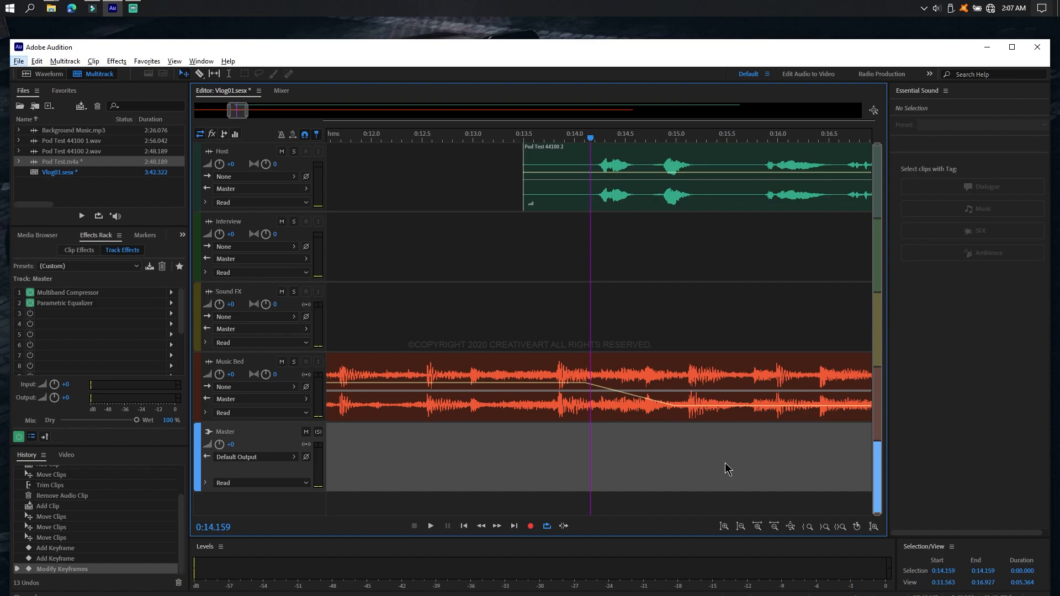
scroll(701, 457, "down", 3)
left_click(734, 301)
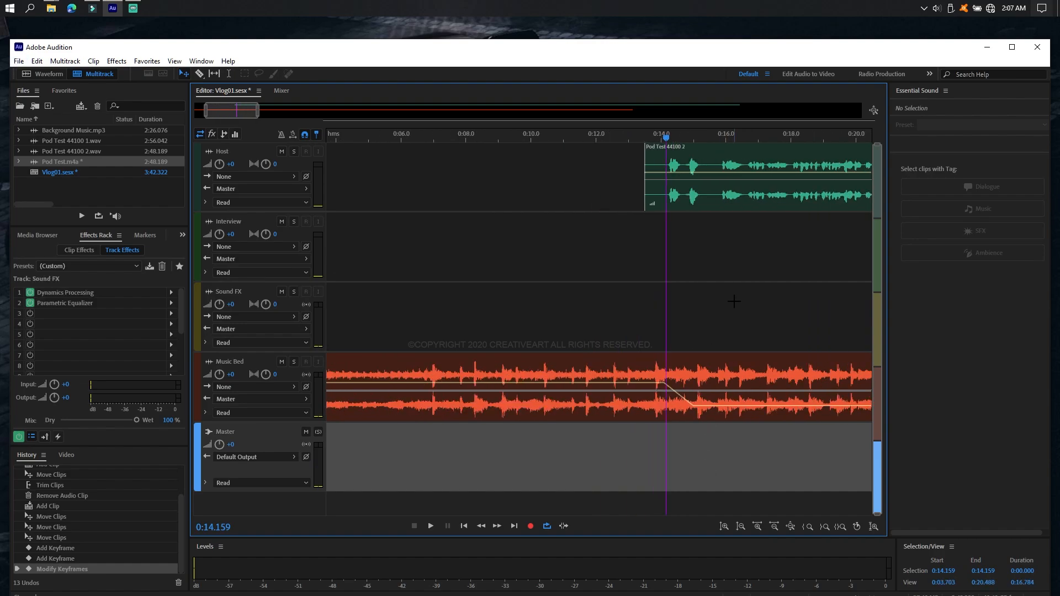
left_click(626, 309)
key("space")
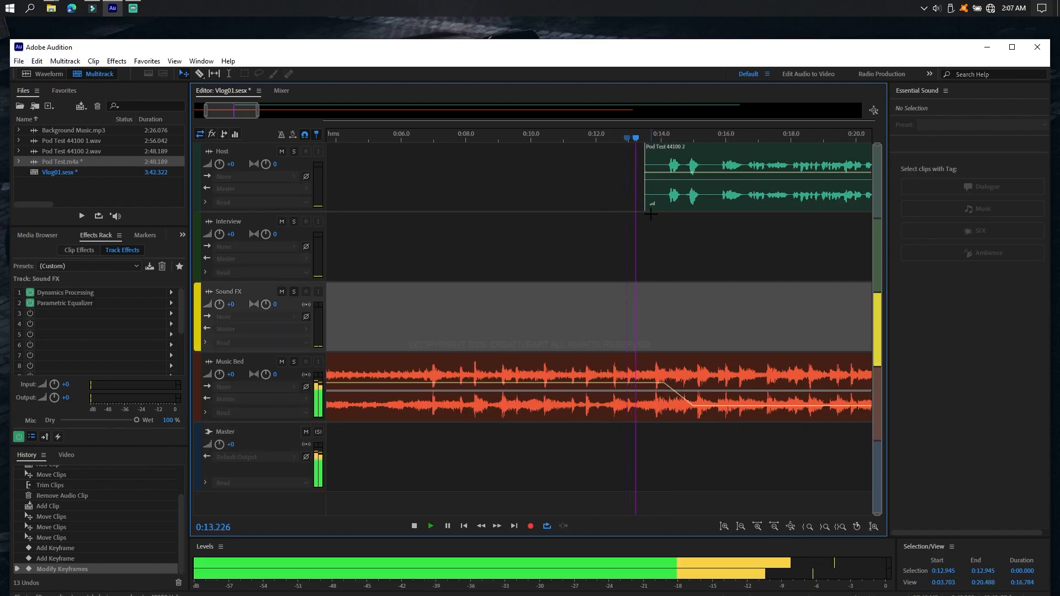
left_click(672, 254)
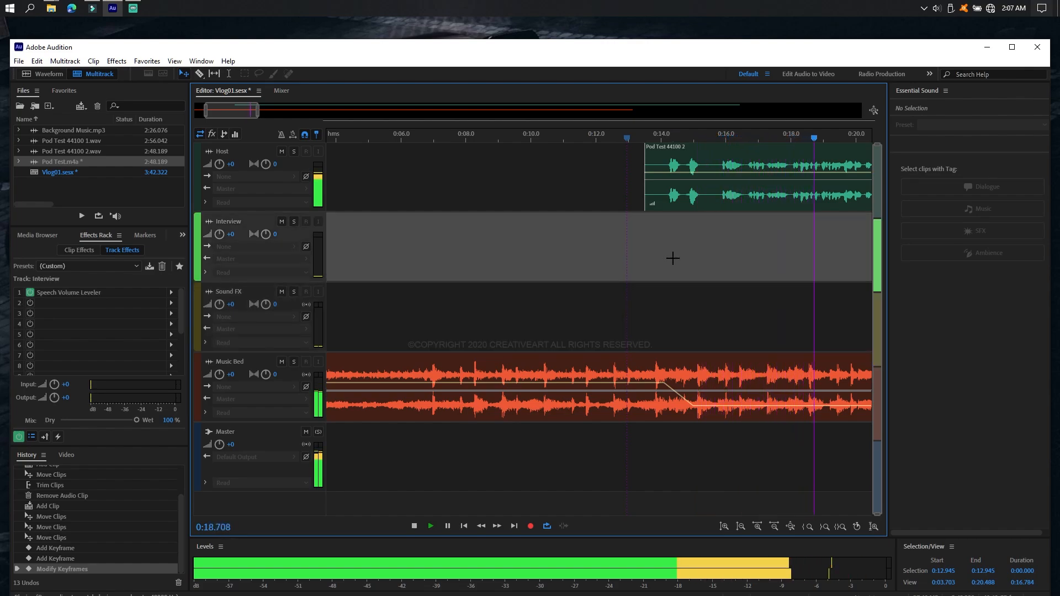
left_click(683, 300)
scroll(682, 301, "down", 3)
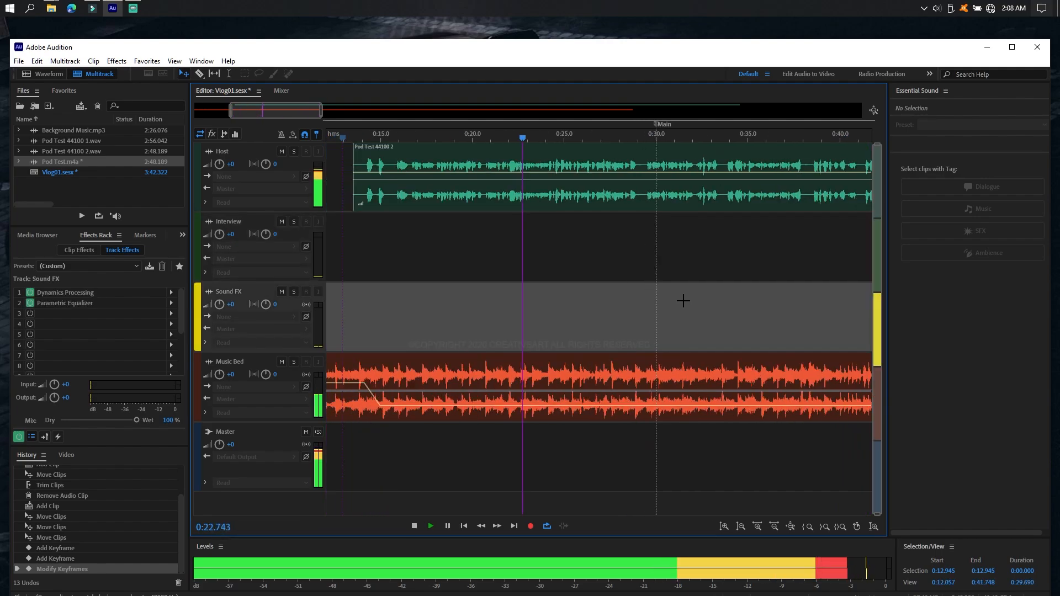
scroll(683, 300, "down", 3)
scroll(683, 300, "down", 2)
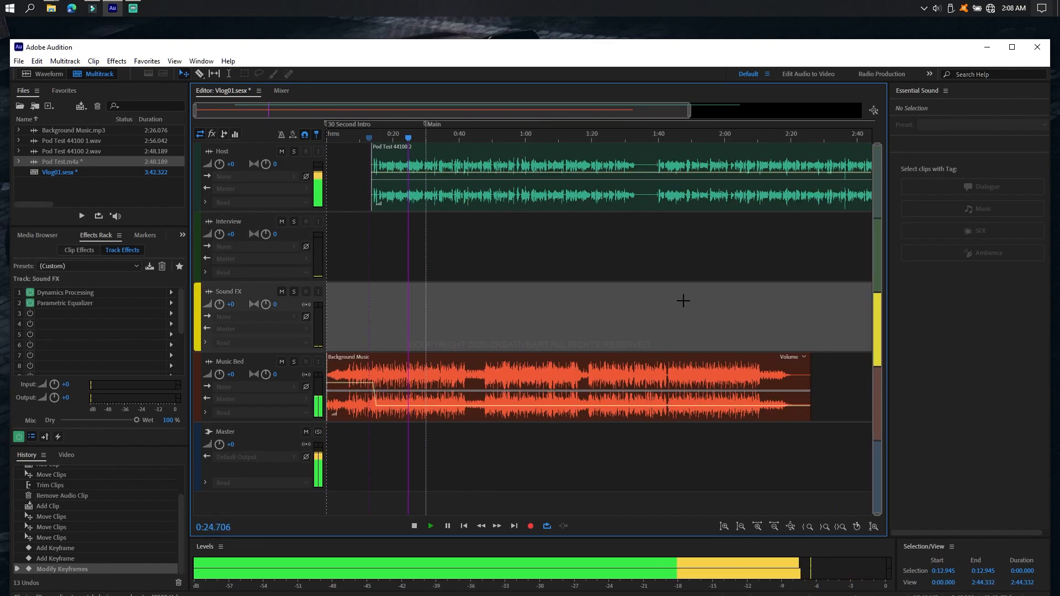
scroll(683, 300, "down", 1)
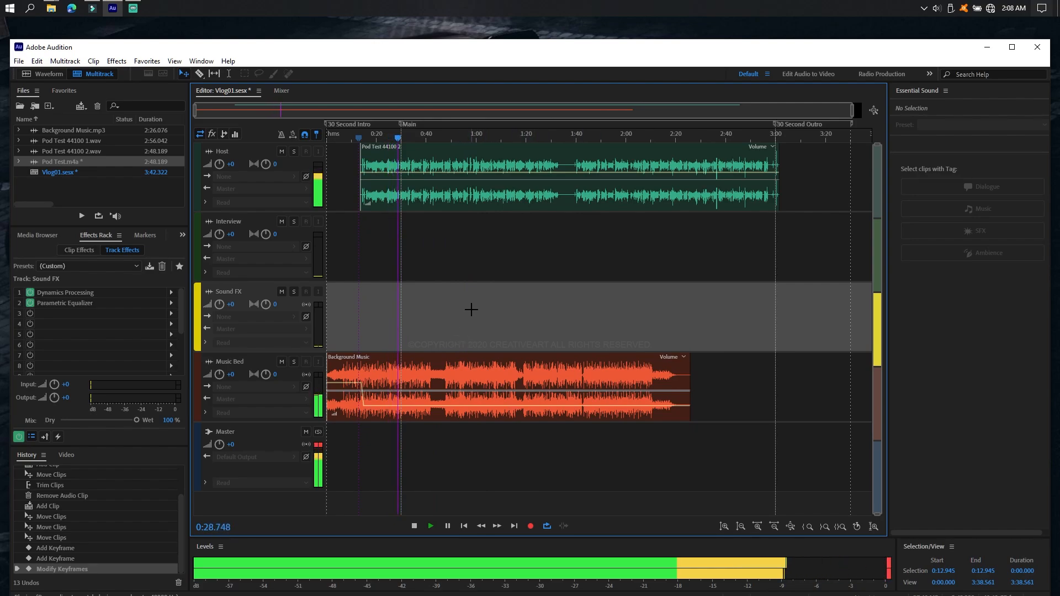
key("space")
Add two volume keyframes on the Background Music clip at about 1:32 and 1:35, where the Host voice pauses.
left_click(536, 135)
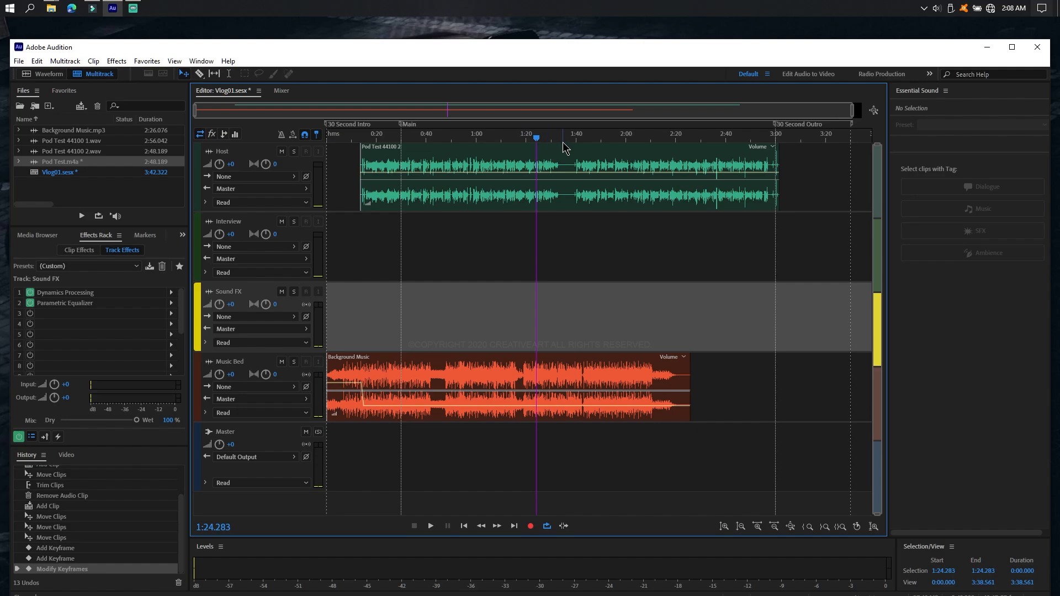
left_click_drag(576, 247, 794, 139)
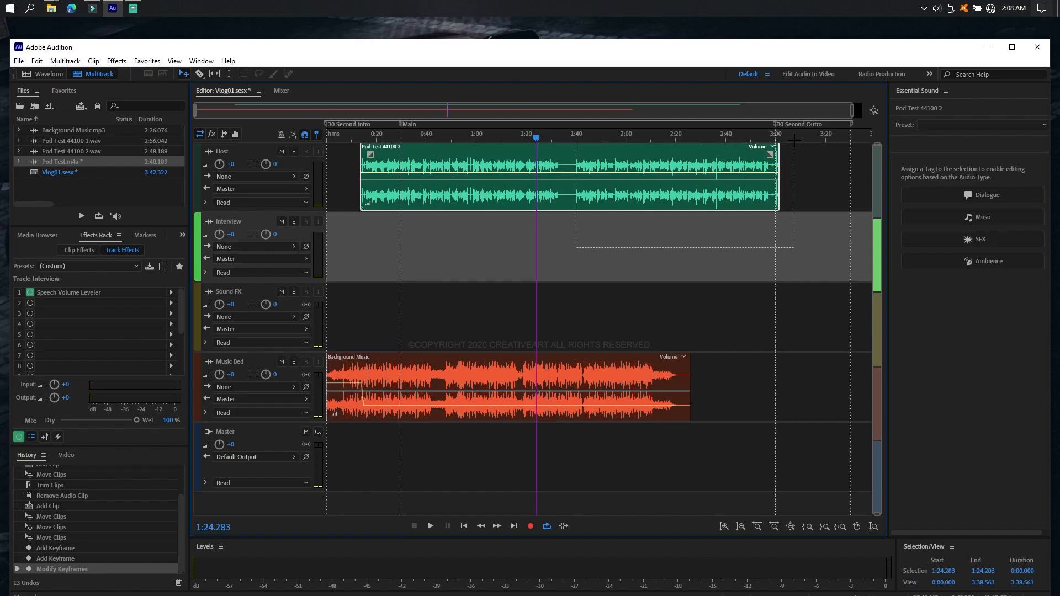
left_click_drag(794, 140, 794, 140)
scroll(559, 261, "up", 2)
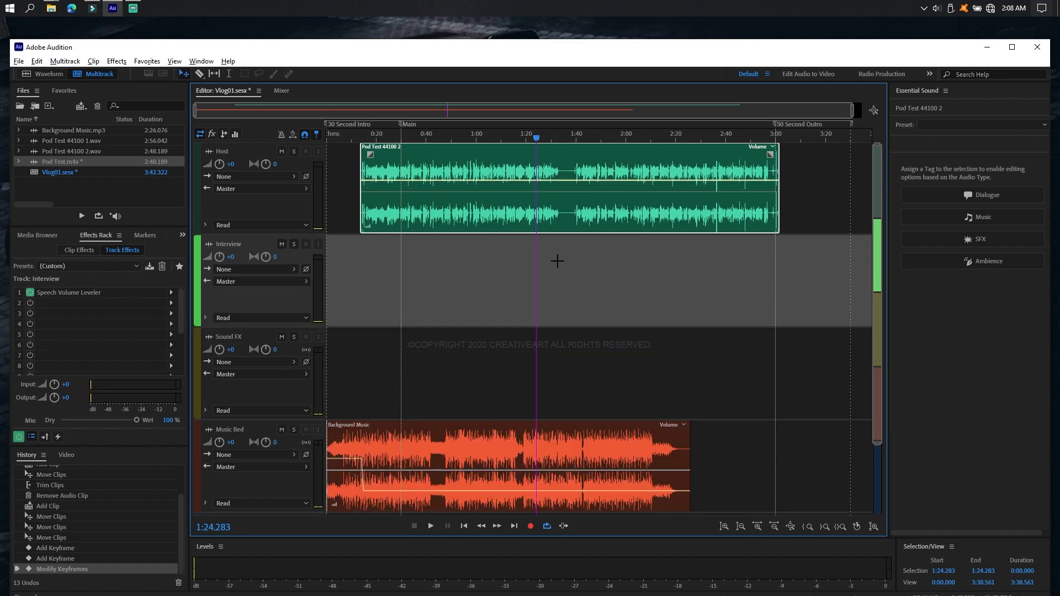
left_click(558, 262)
scroll(559, 261, "up", 4)
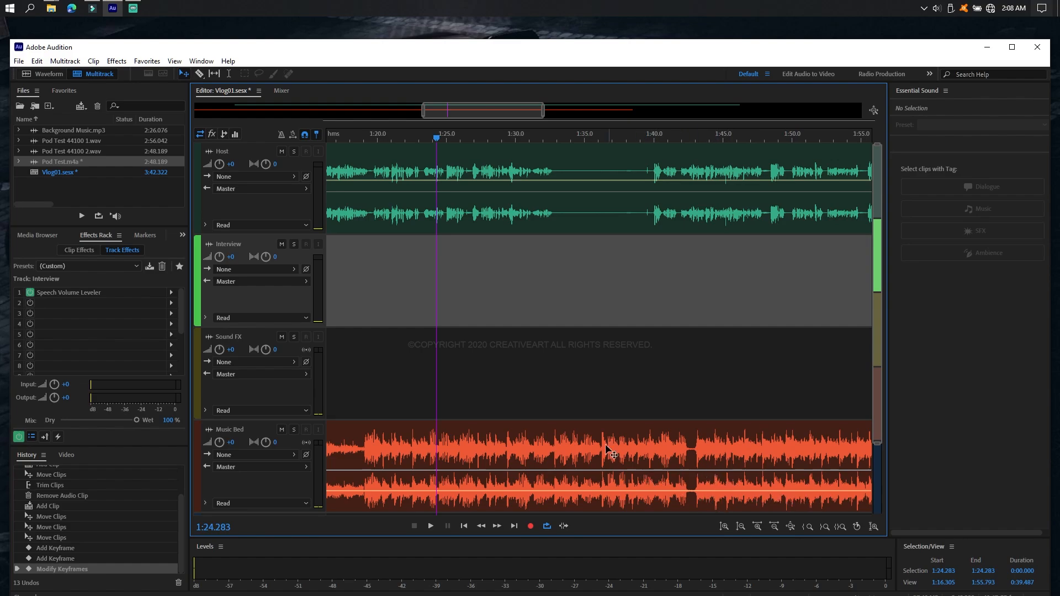
left_click(549, 500)
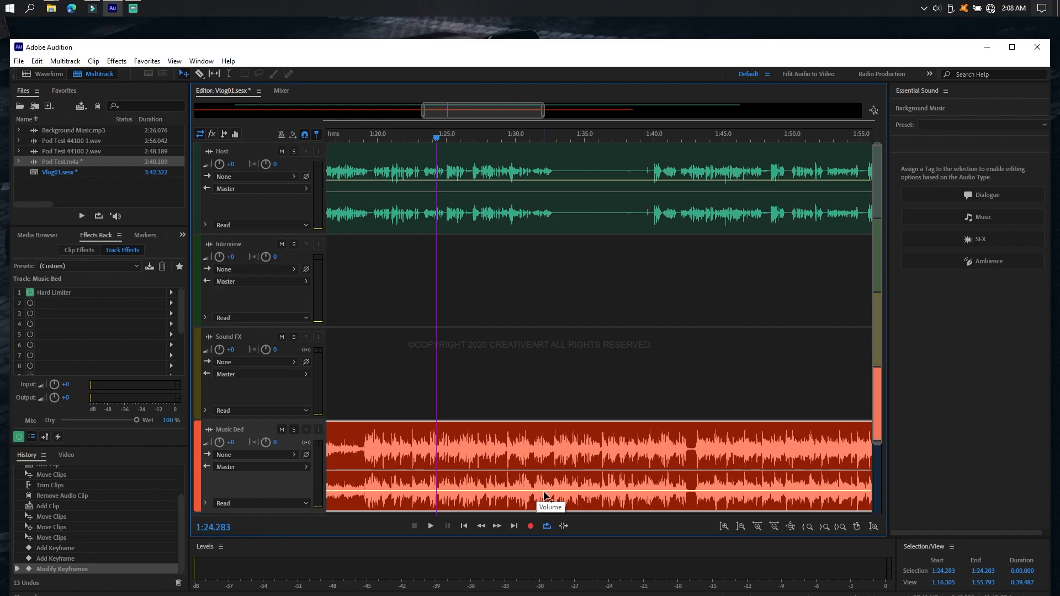
left_click(544, 491)
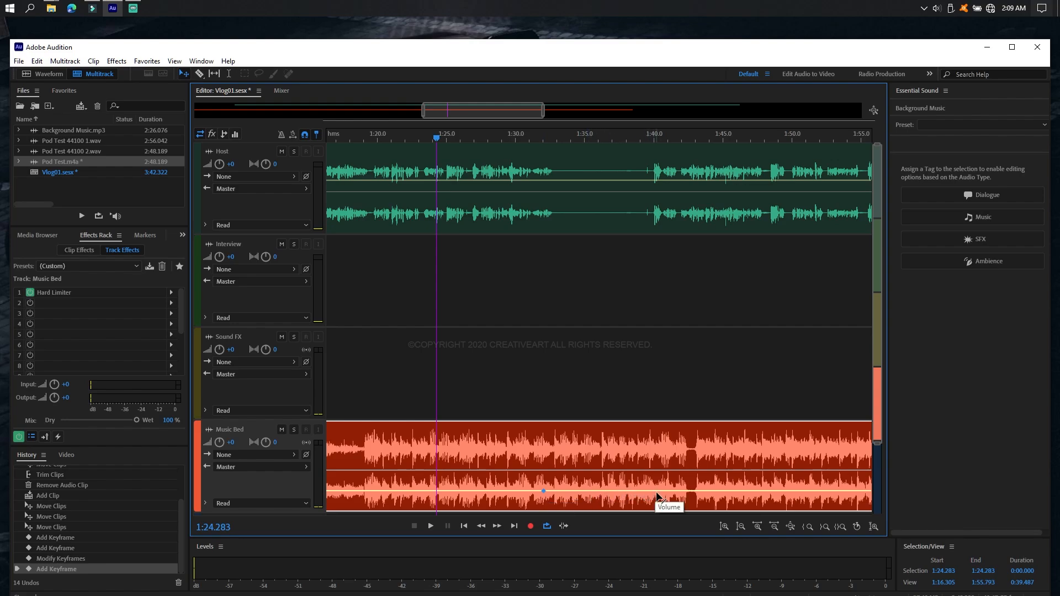
left_click(588, 490)
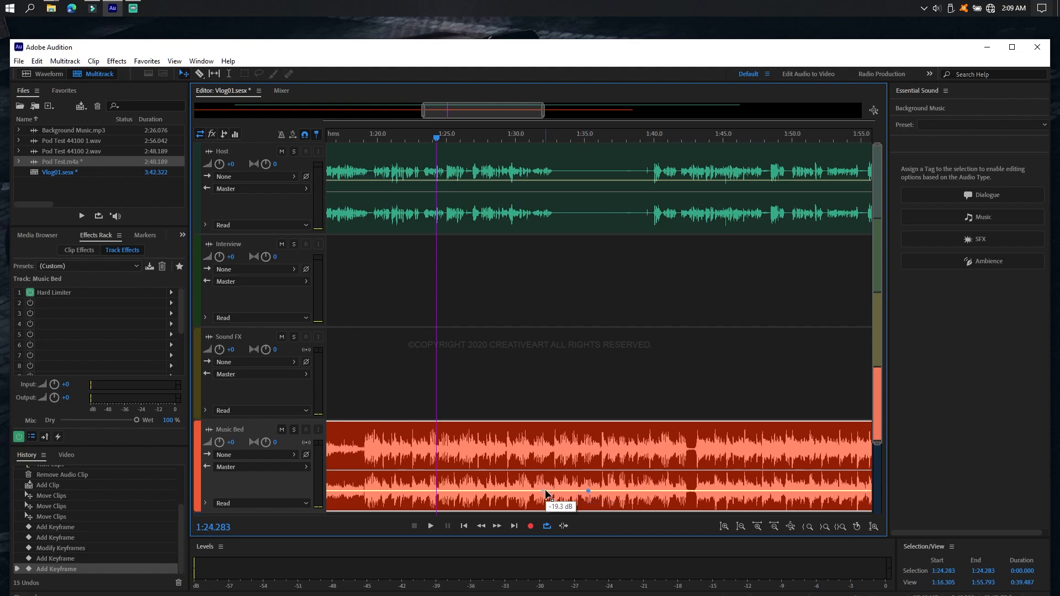
Move the two new keyframes to about 1:29 and 1:32.6, raising the second to about +0.0 dB so the music swells into the voice pause.
left_click_drag(546, 491, 504, 492)
left_click_drag(588, 492, 552, 469)
left_click_drag(490, 134, 570, 149)
scroll(634, 376, "down", 1)
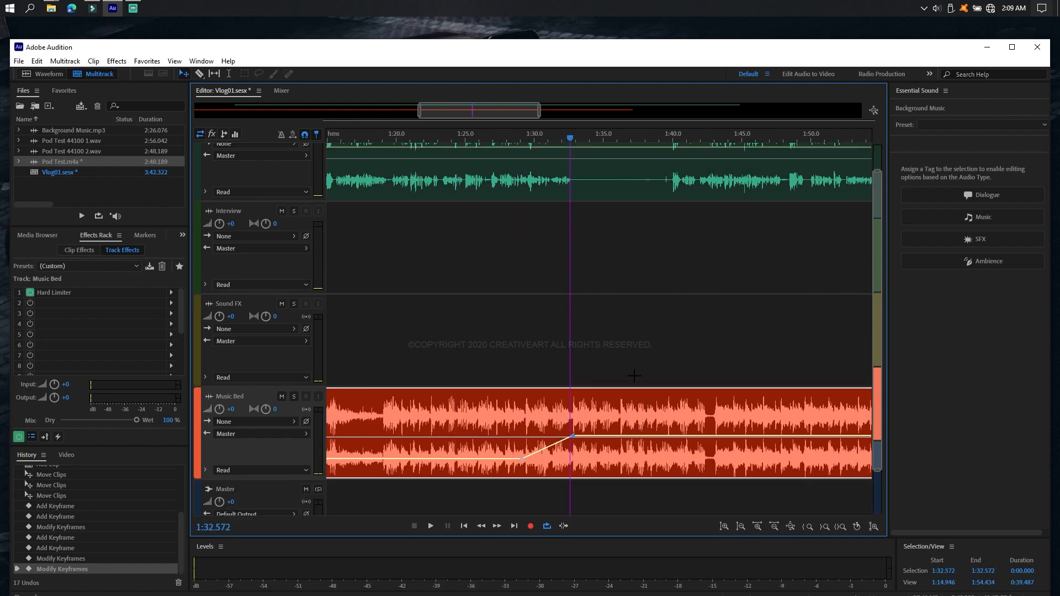
mouse_move(571, 437)
left_click_drag(572, 438, 575, 426)
scroll(738, 447, "down", 2)
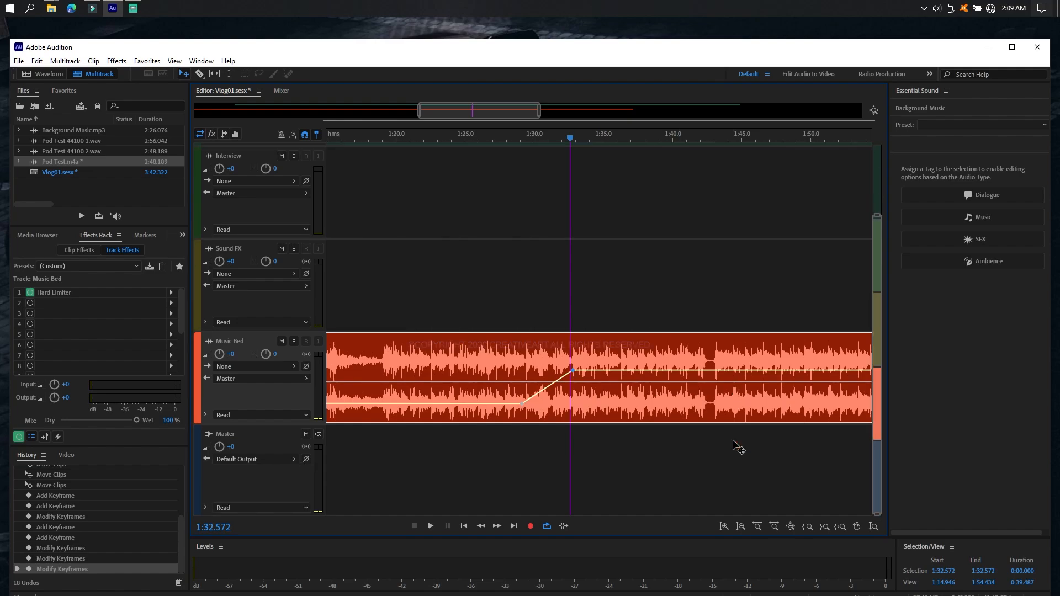
Place the playhead at about 1:40, where the voice resumes, and add a Background Music volume keyframe just before it.
scroll(727, 428, "up", 1)
scroll(684, 198, "up", 2)
left_click(671, 145)
key("space")
key("space")
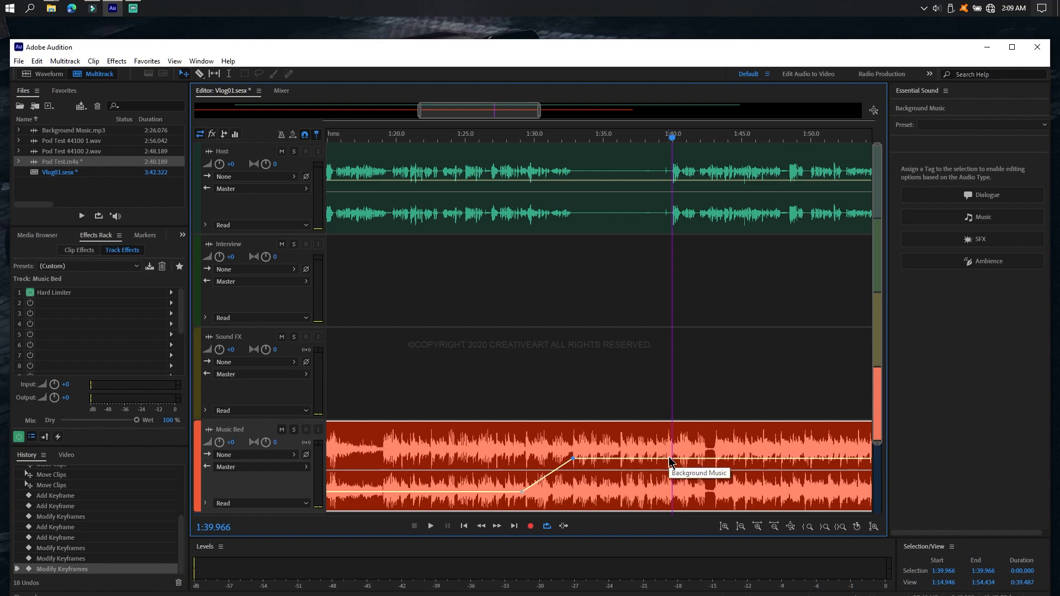
key("ctrl+shift+a")
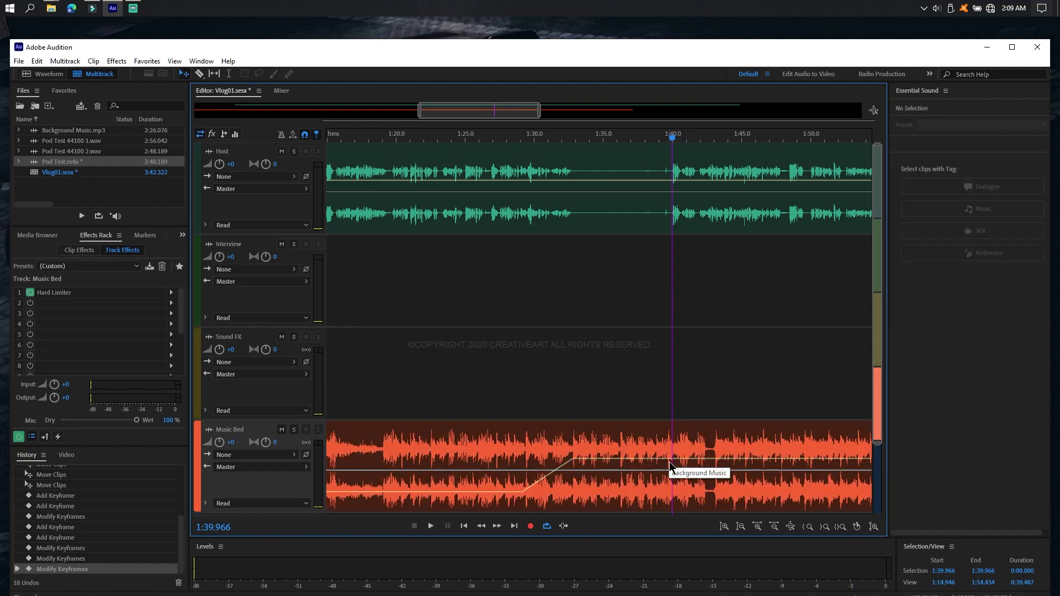
left_click(669, 461)
left_click(664, 459)
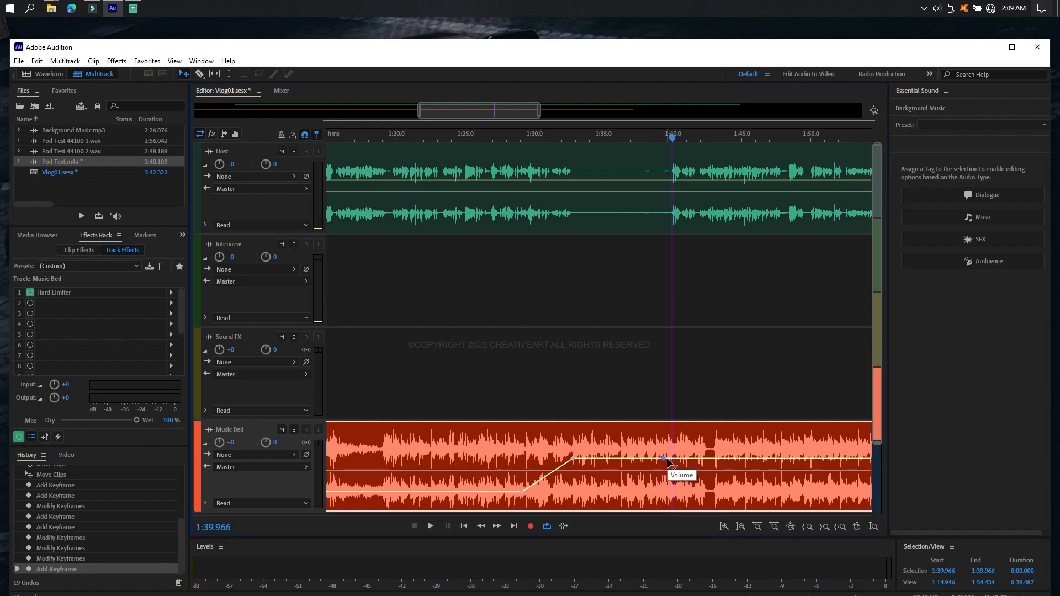
Add another Background Music volume keyframe after the voice resumes and move it down to -17.4 dB at about 1:43.6.
left_click(698, 459)
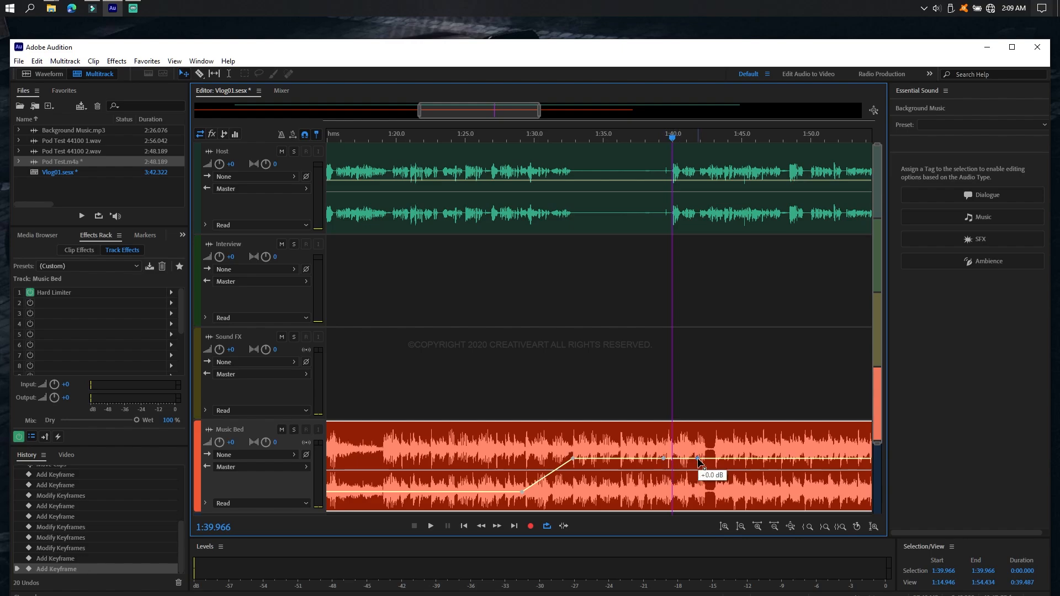
left_click_drag(699, 460, 723, 490)
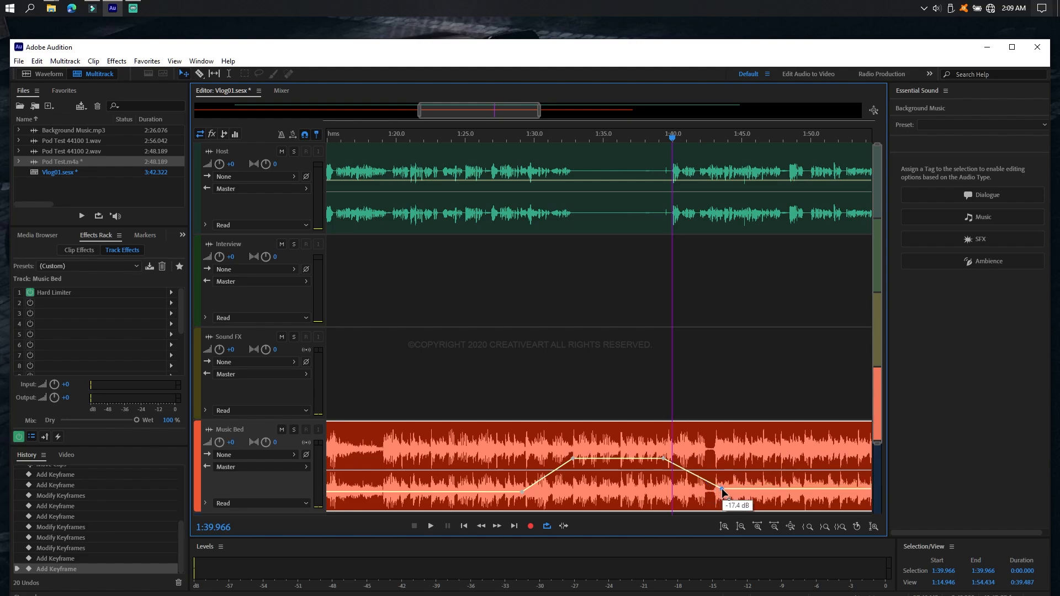
left_click_drag(722, 490, 723, 490)
scroll(650, 403, "down", 1)
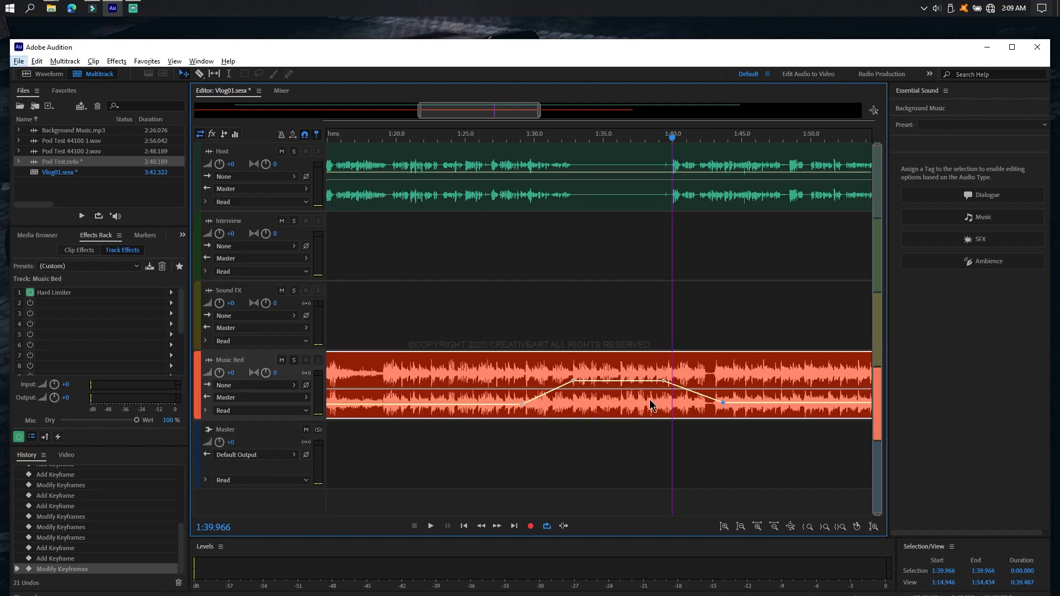
Play the session from about 1:24.9 to check the music's rise and fall around the voice pause.
left_click(613, 279)
scroll(612, 279, "down", 5)
left_click(578, 135)
key("space")
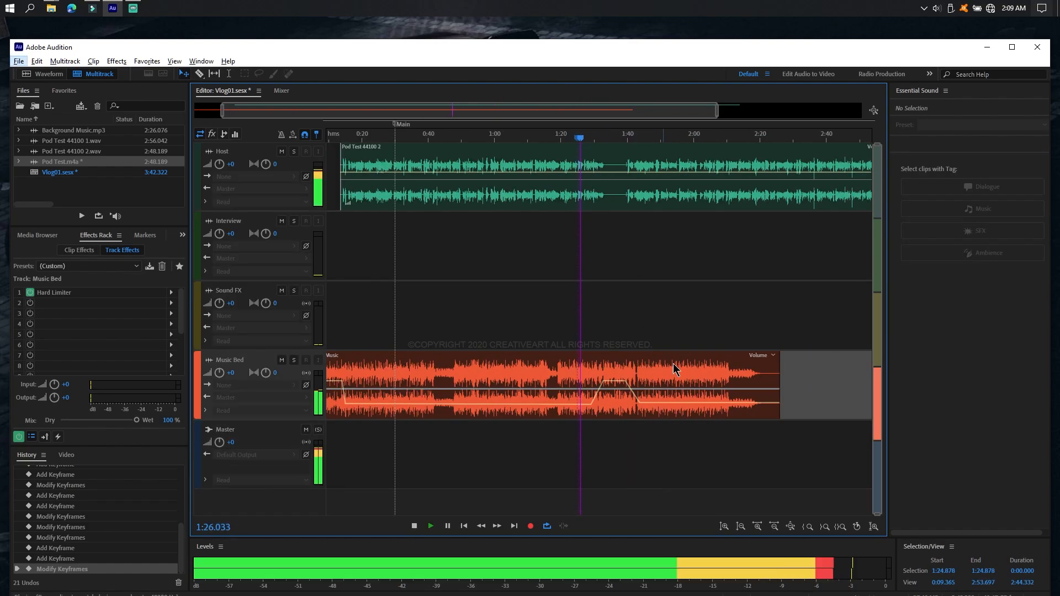
left_click(670, 347)
scroll(667, 356, "up", 4)
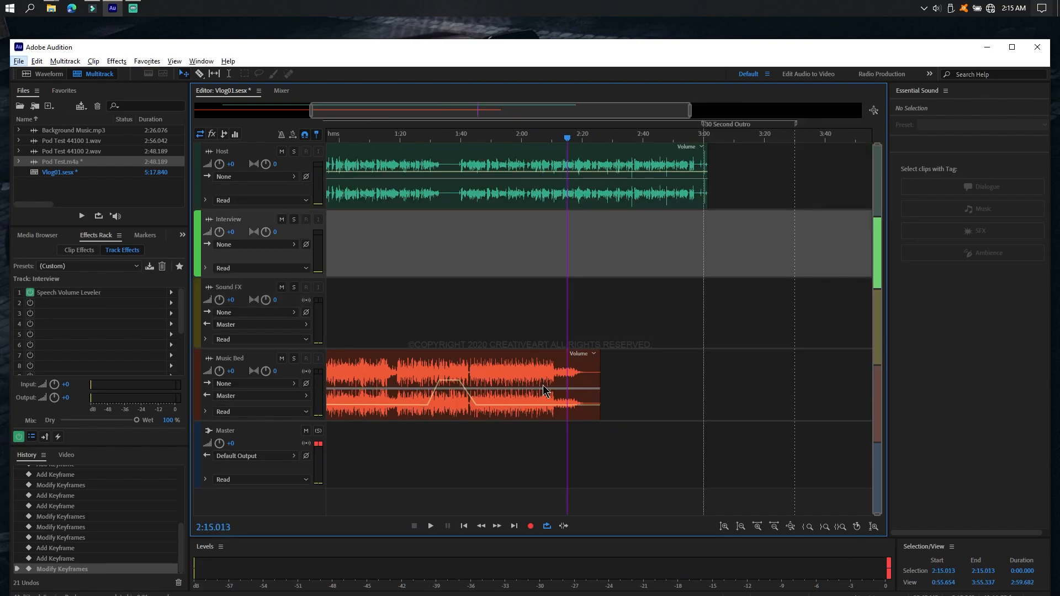
Examine the Background Music volume curve around the voice pause near 1:40 and compare the music and voice clips across the whole session.
left_click(622, 372)
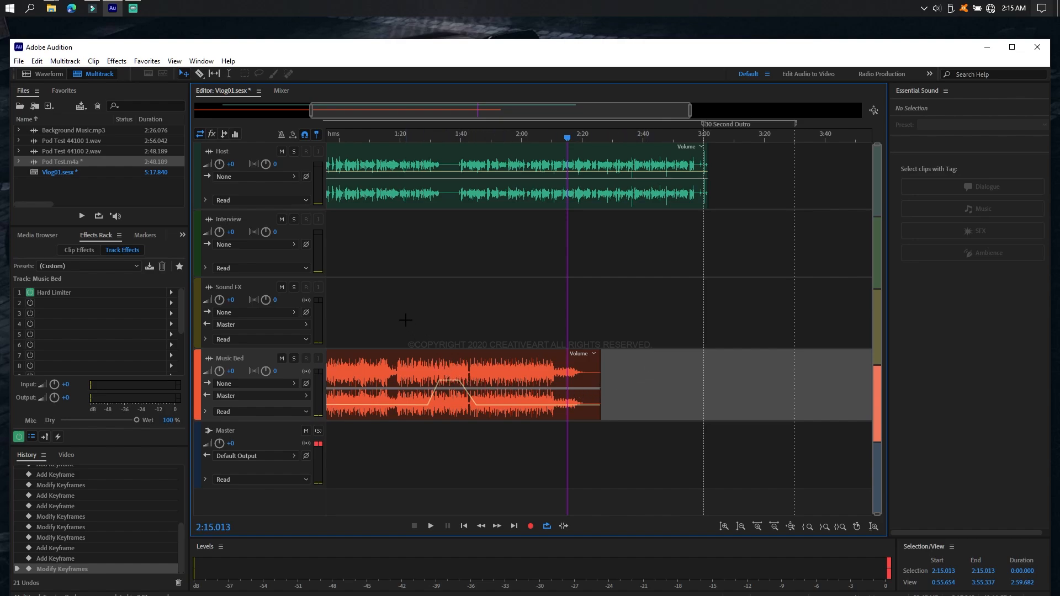
left_click_drag(405, 319, 499, 419)
left_click(450, 334)
scroll(451, 325, "up", 5)
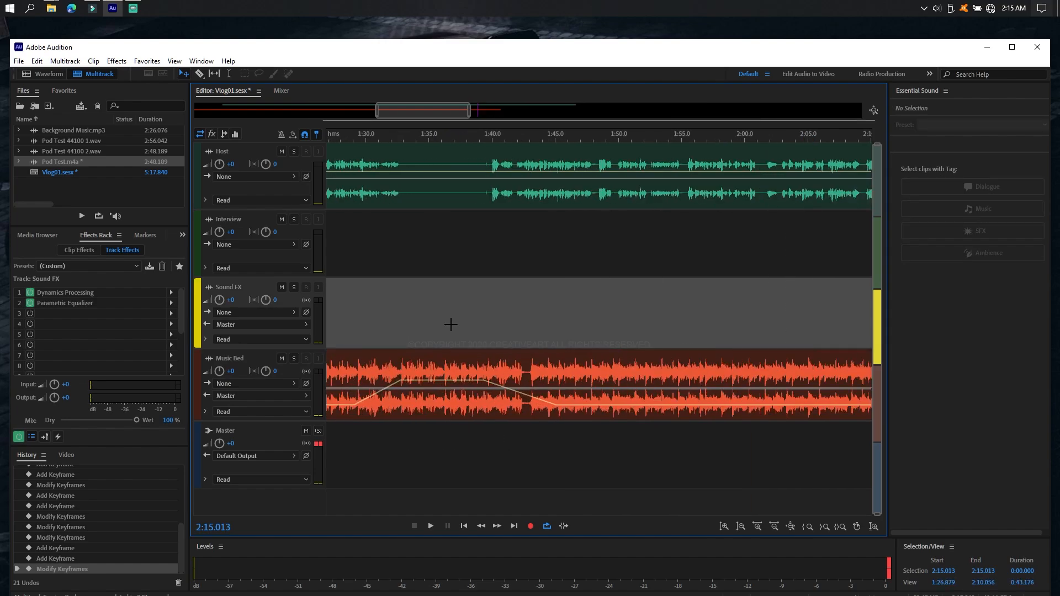
left_click_drag(437, 139, 487, 191)
left_click(548, 447)
scroll(548, 448, "down", 5)
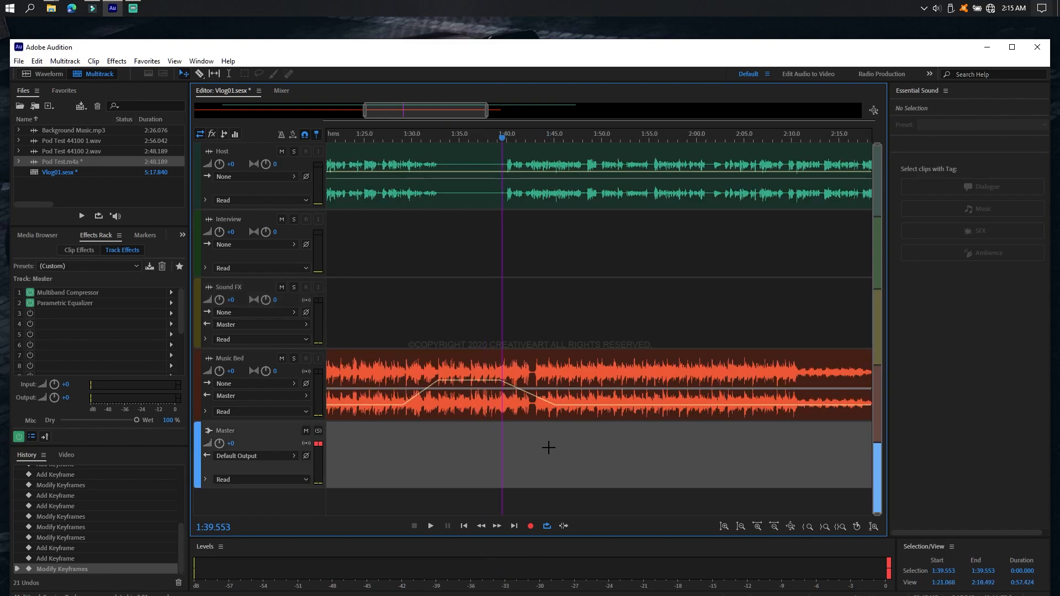
left_click(632, 205)
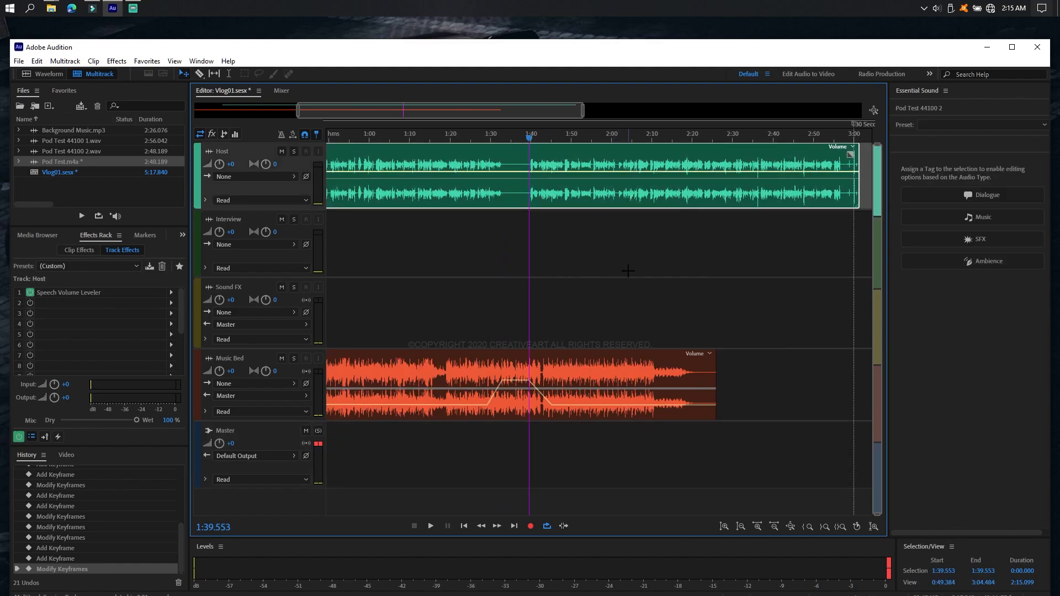
scroll(628, 271, "down", 3)
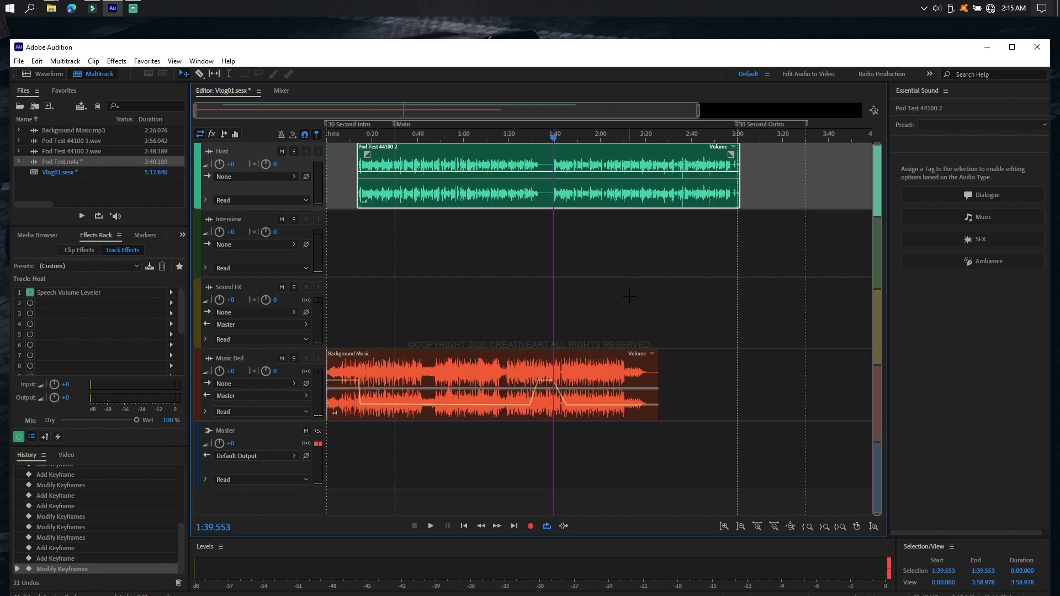
Adjust the heights of the Music Bed and neighbouring tracks in the multitrack view.
scroll(629, 297, "up", 3)
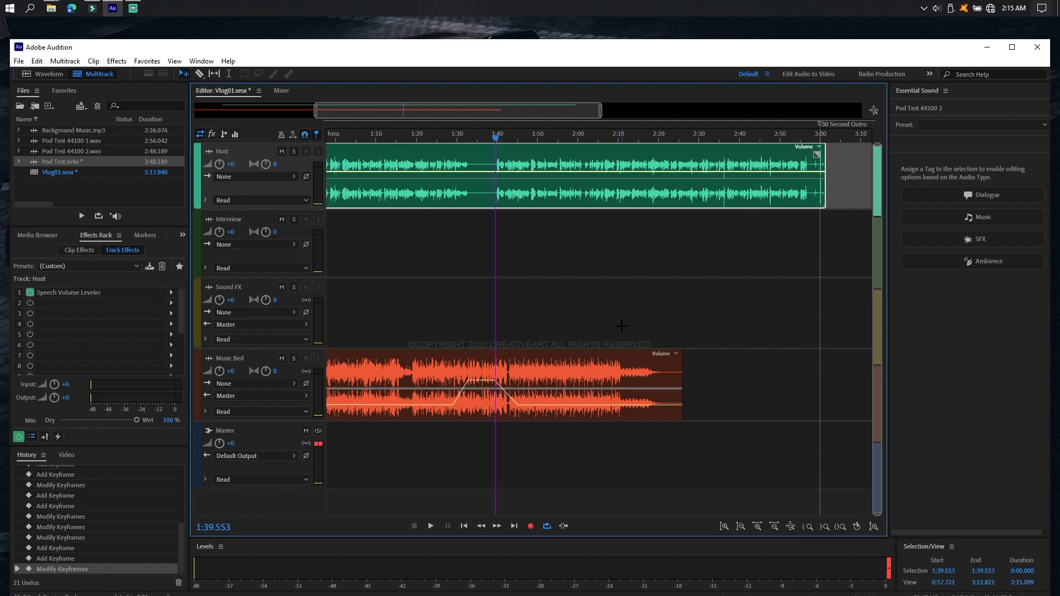
left_click(577, 389)
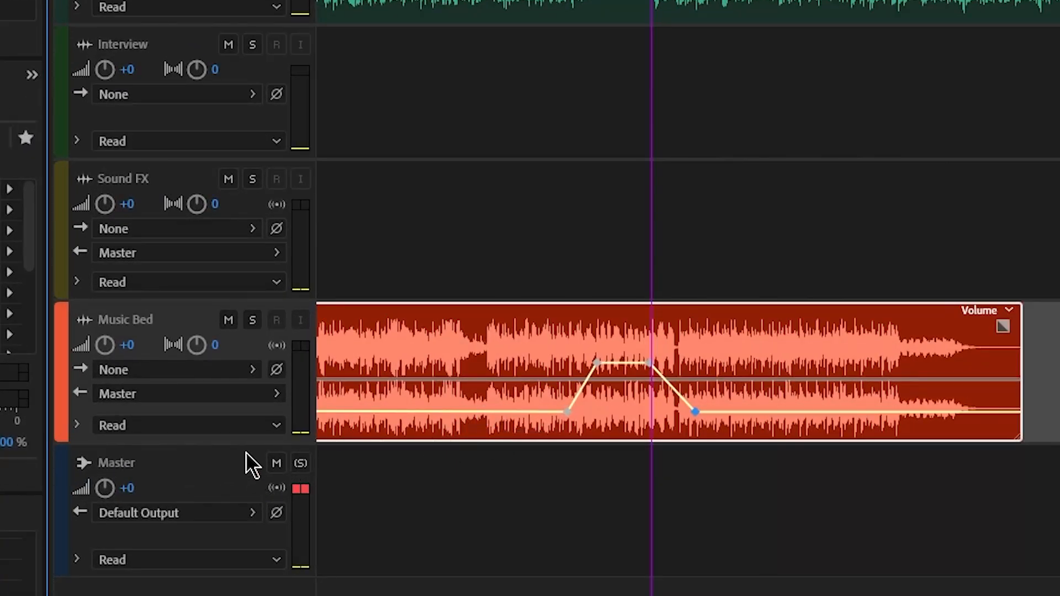
left_click(235, 469)
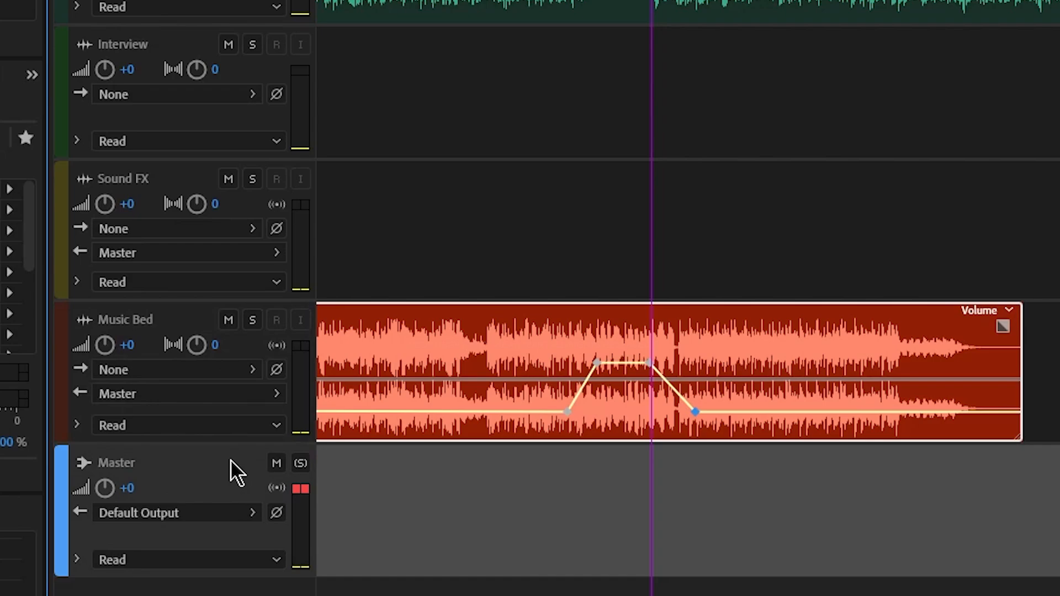
left_click(393, 402)
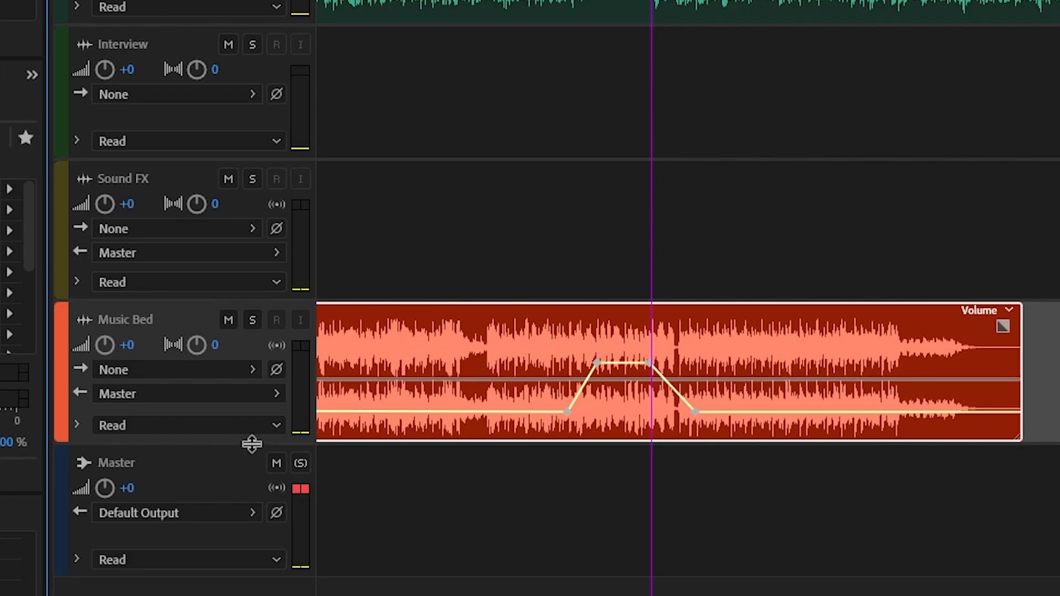
left_click_drag(252, 444, 225, 436)
left_click_drag(274, 24, 279, 286)
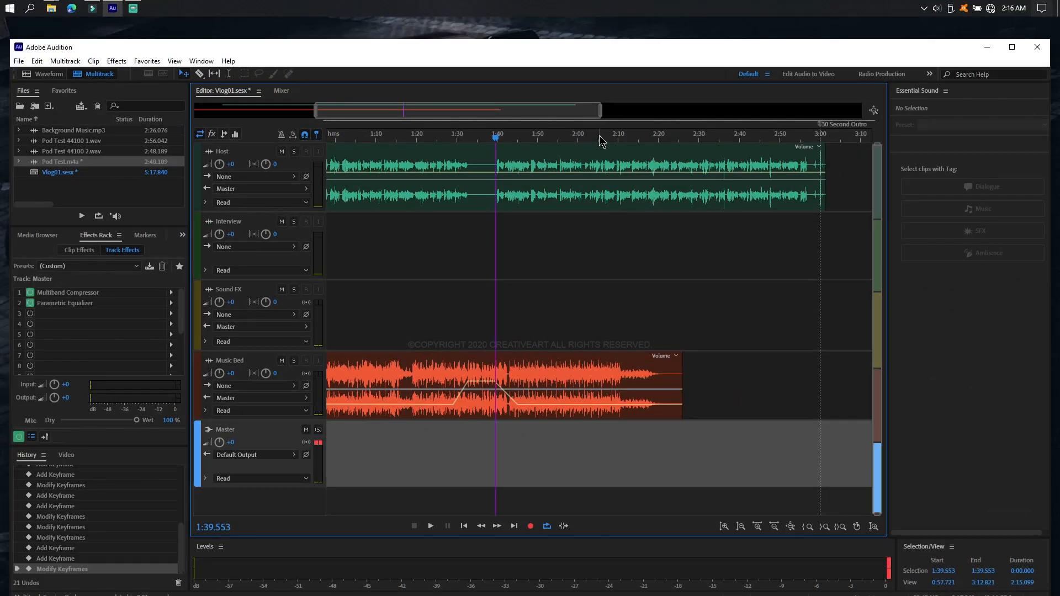
Place the playhead at about 2:05.3 and add a second Background Music.mp3 clip to the Music Bed track at about 2:32.
left_click(600, 137)
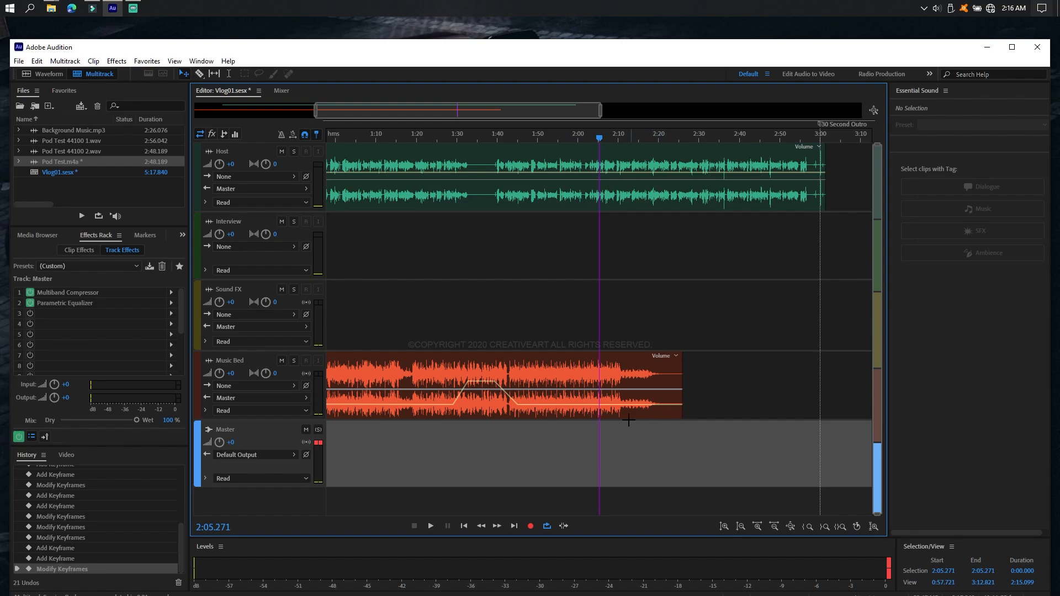
left_click(106, 132)
left_click_drag(106, 133, 707, 394)
left_click(753, 424)
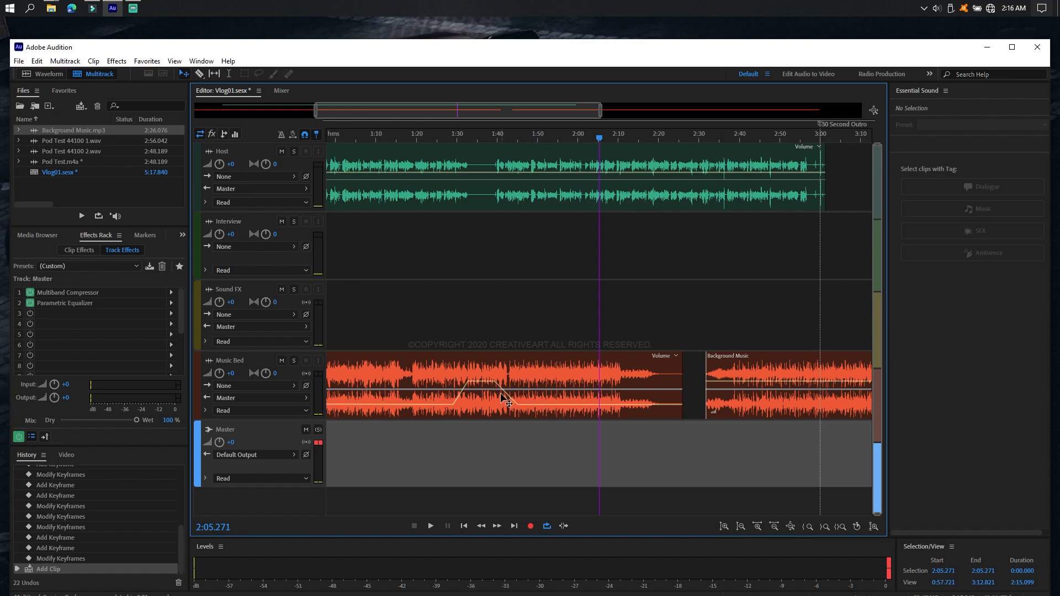
left_click(424, 348)
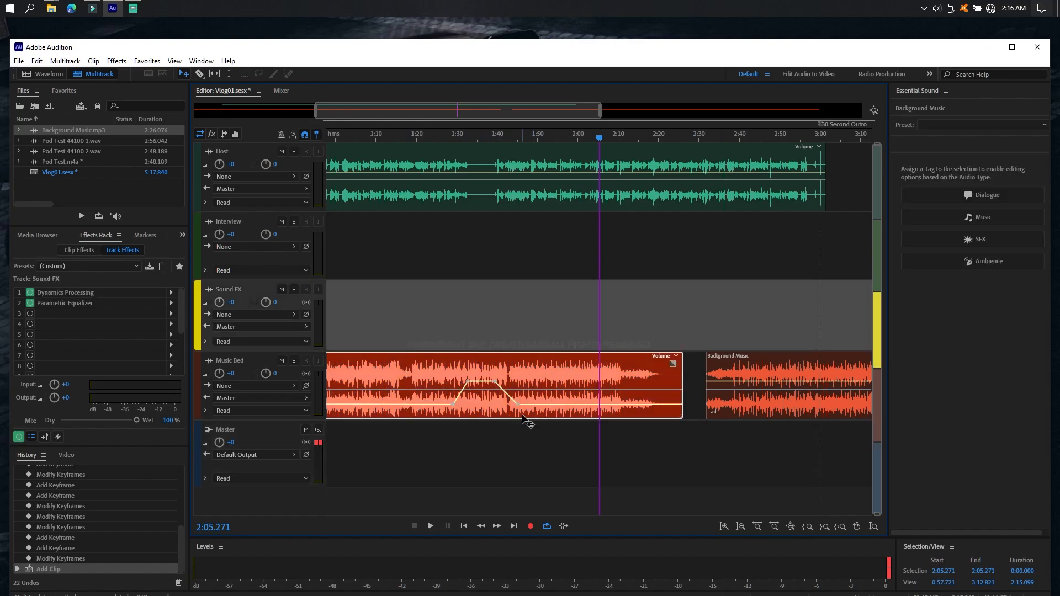
left_click(478, 329)
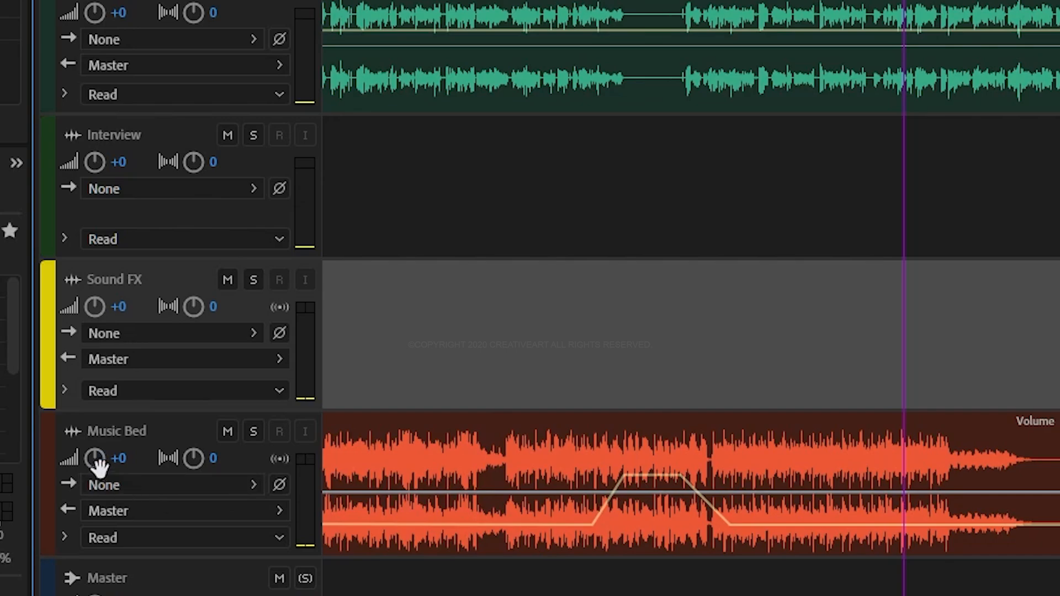
mouse_move(90, 463)
left_click(120, 459)
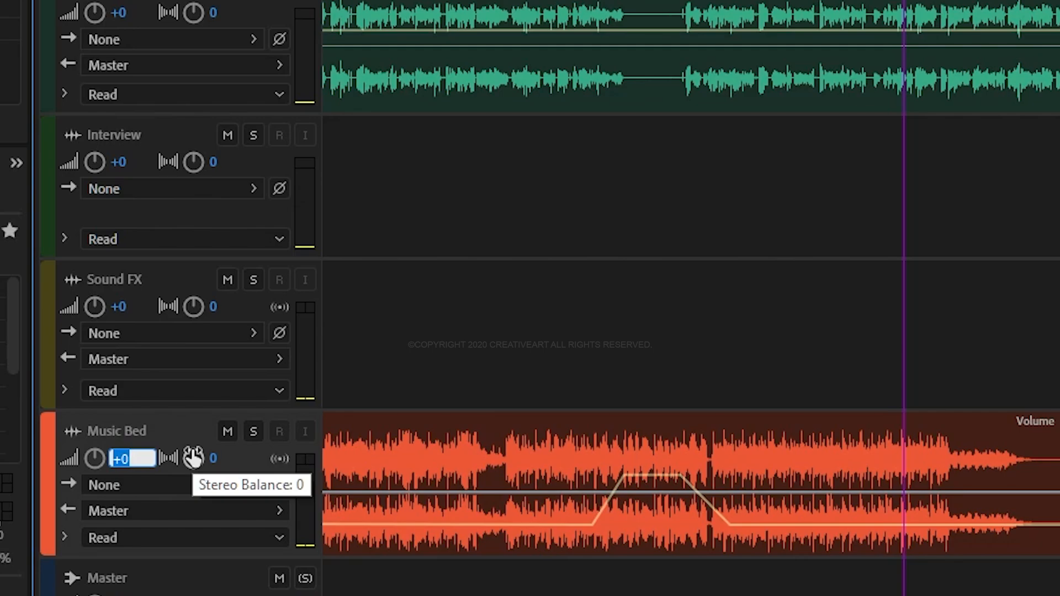
left_click(701, 360)
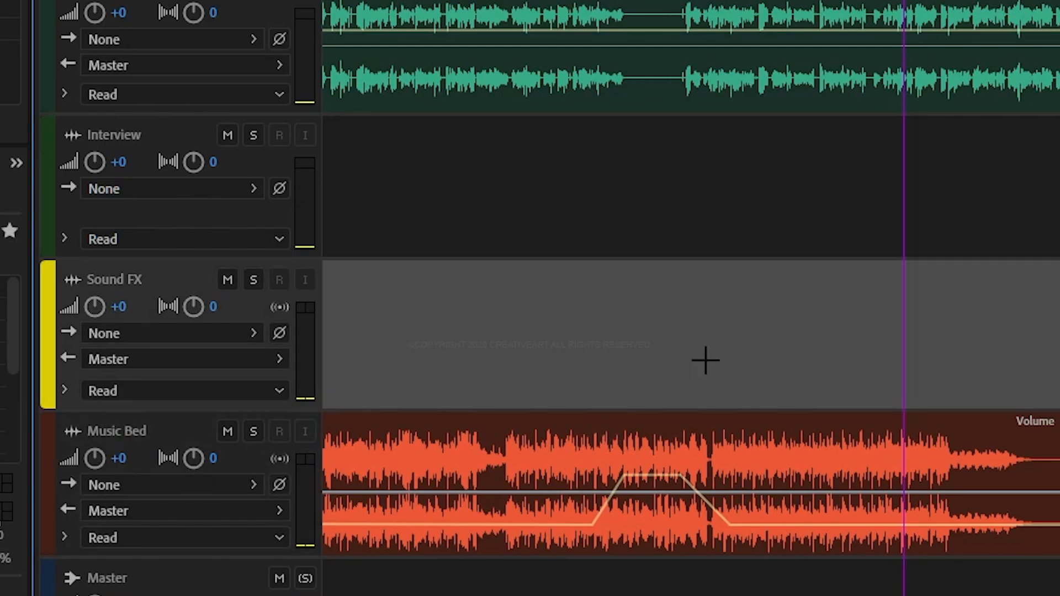
left_click_drag(591, 392, 772, 595)
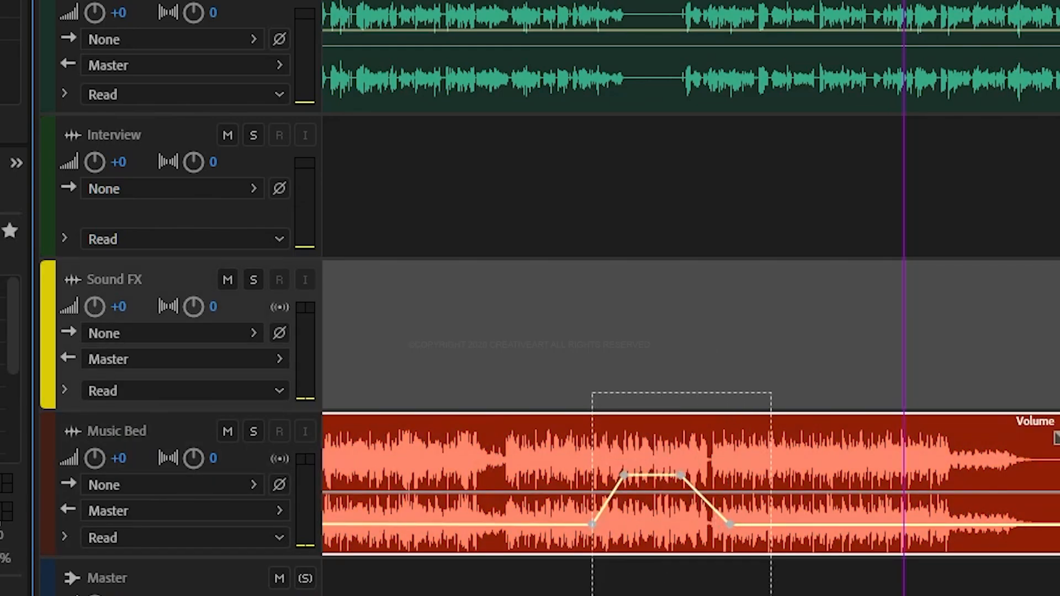
left_click(771, 595)
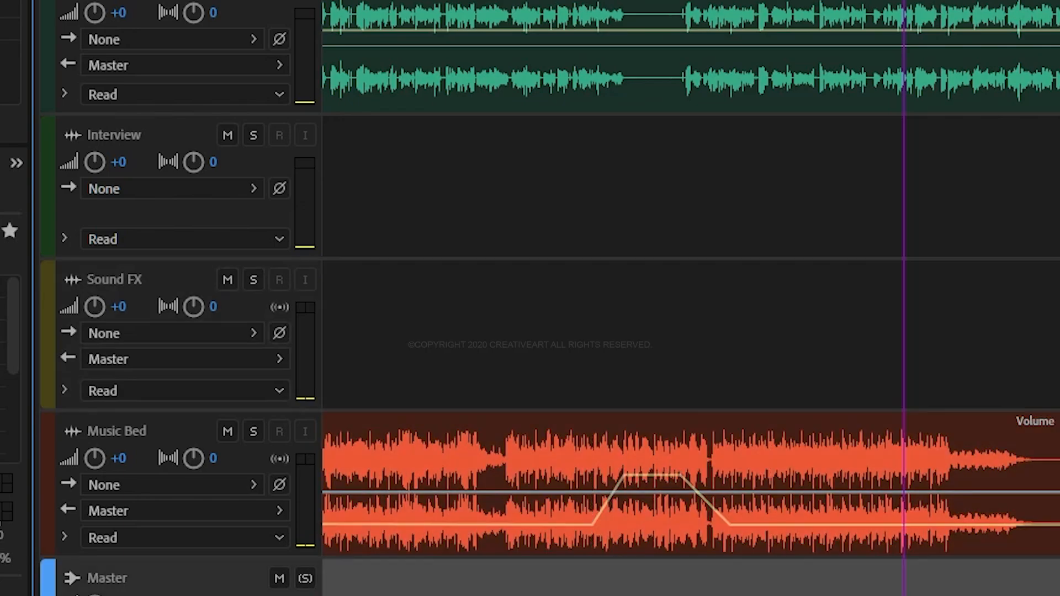
left_click(923, 504)
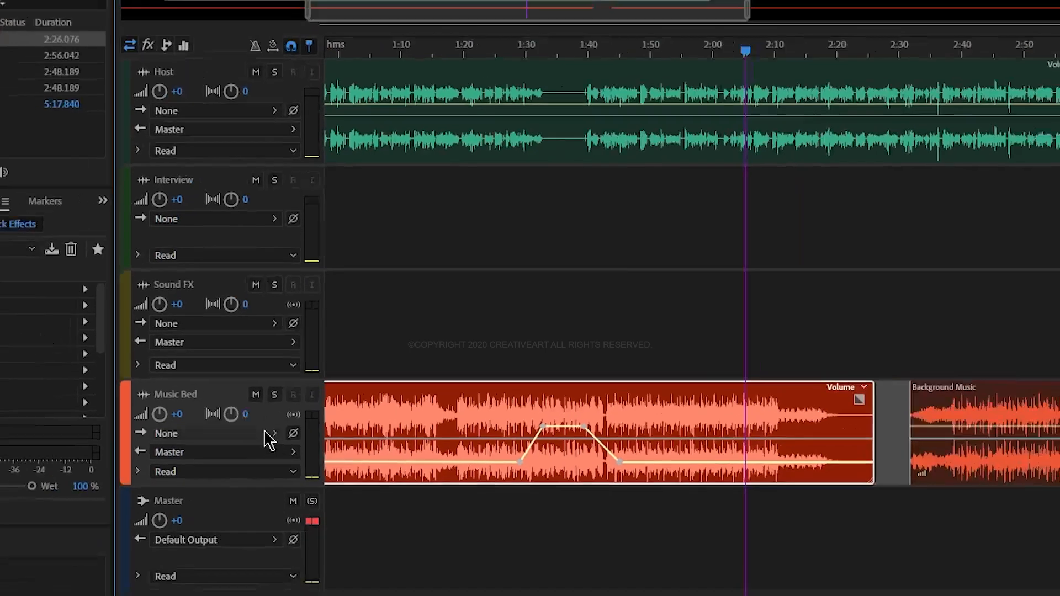
left_click(780, 354)
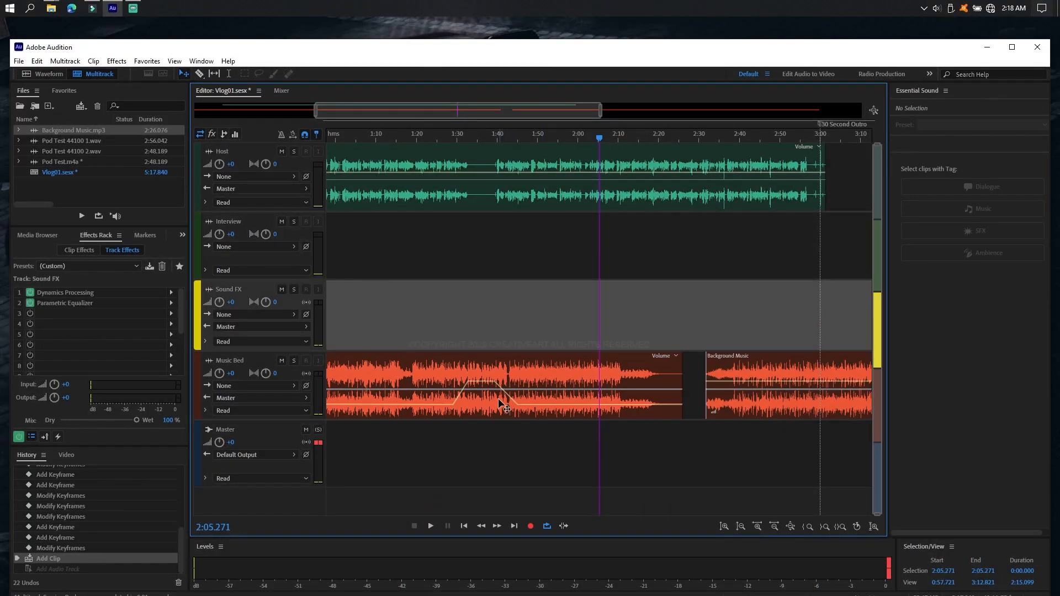
left_click_drag(485, 438, 778, 232)
left_click(579, 295)
left_click(471, 251)
left_click(470, 331)
left_click_drag(442, 452, 598, 275)
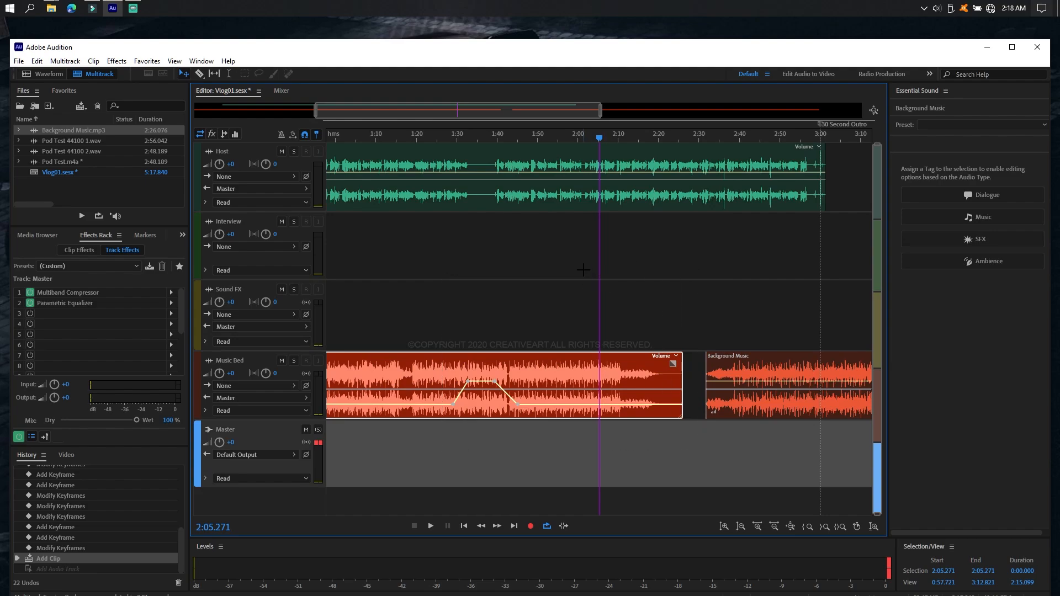
left_click(515, 300)
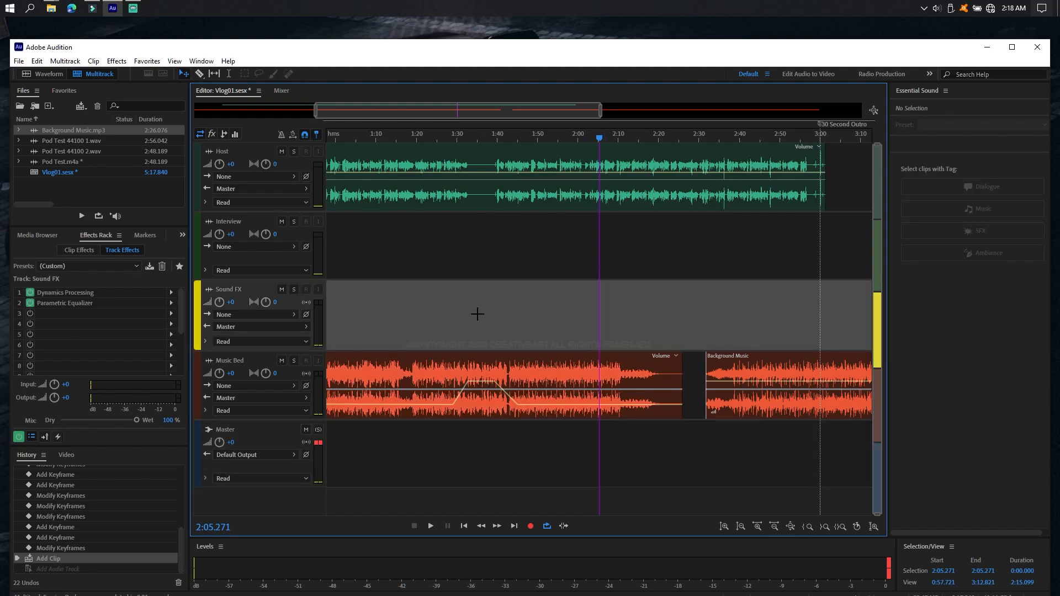
right_click(425, 306)
key("Escape")
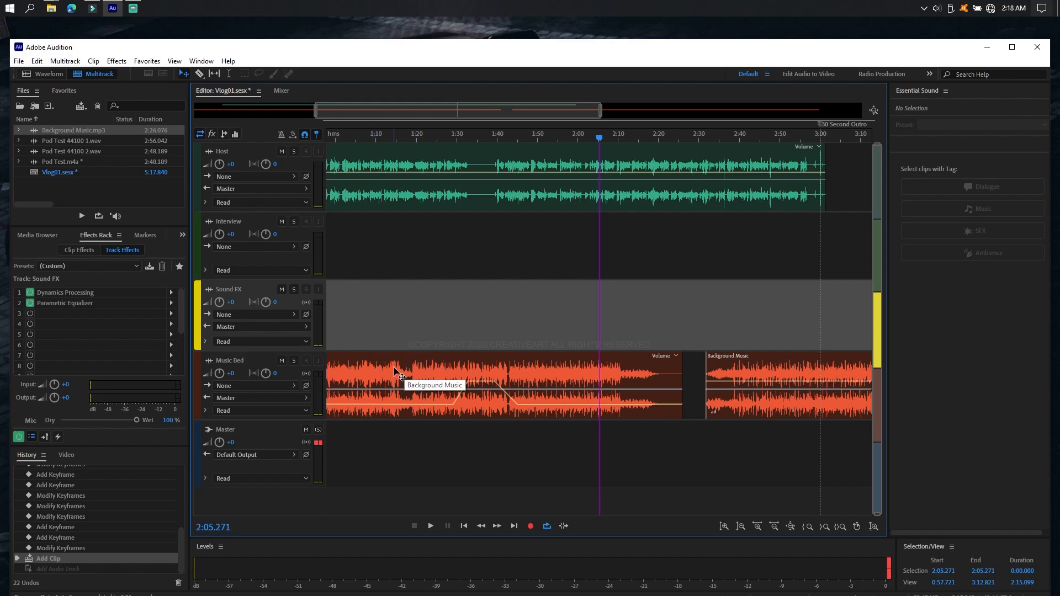
Add a stereo audio track between Sound FX and Music Bed and name it New.
right_click(401, 301)
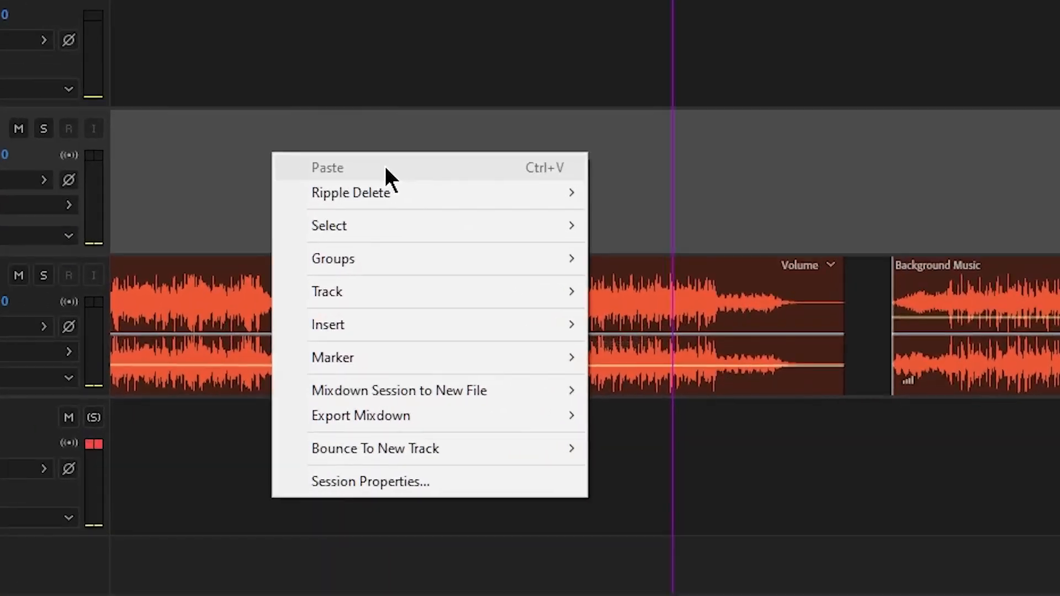
mouse_move(498, 294)
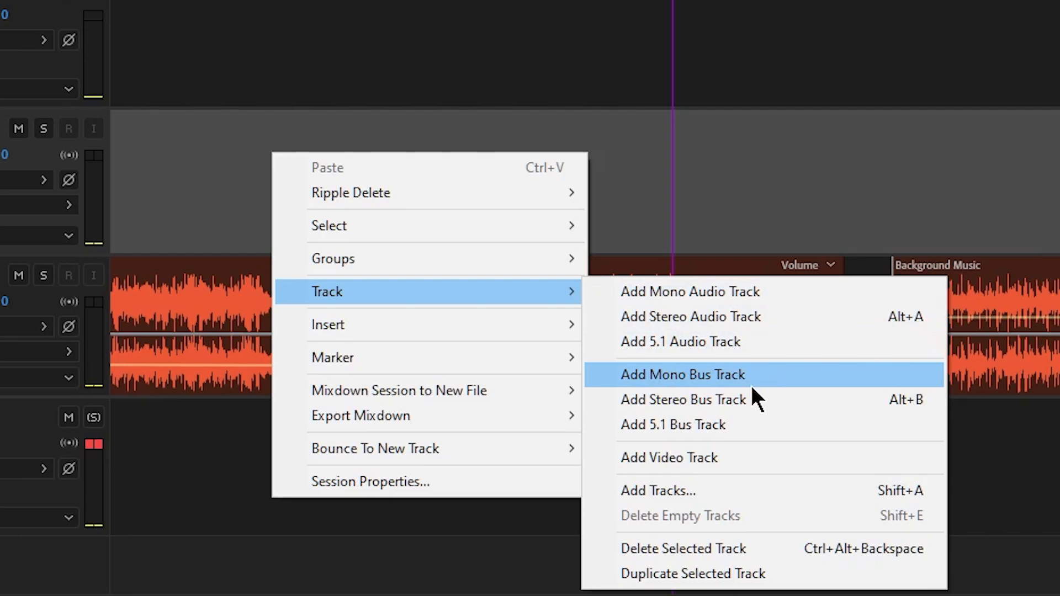
left_click(746, 317)
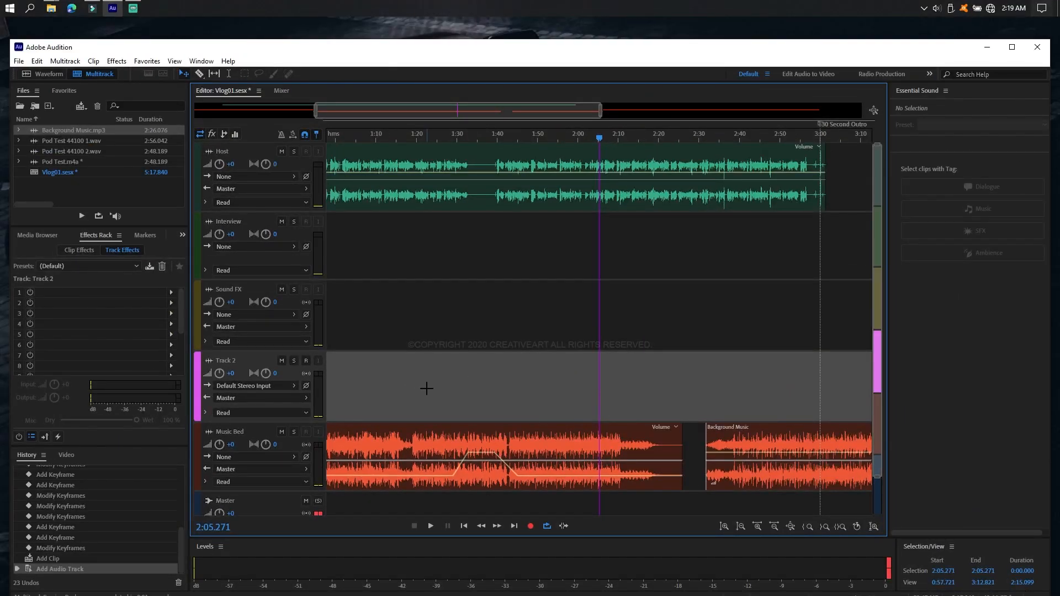
left_click(230, 360)
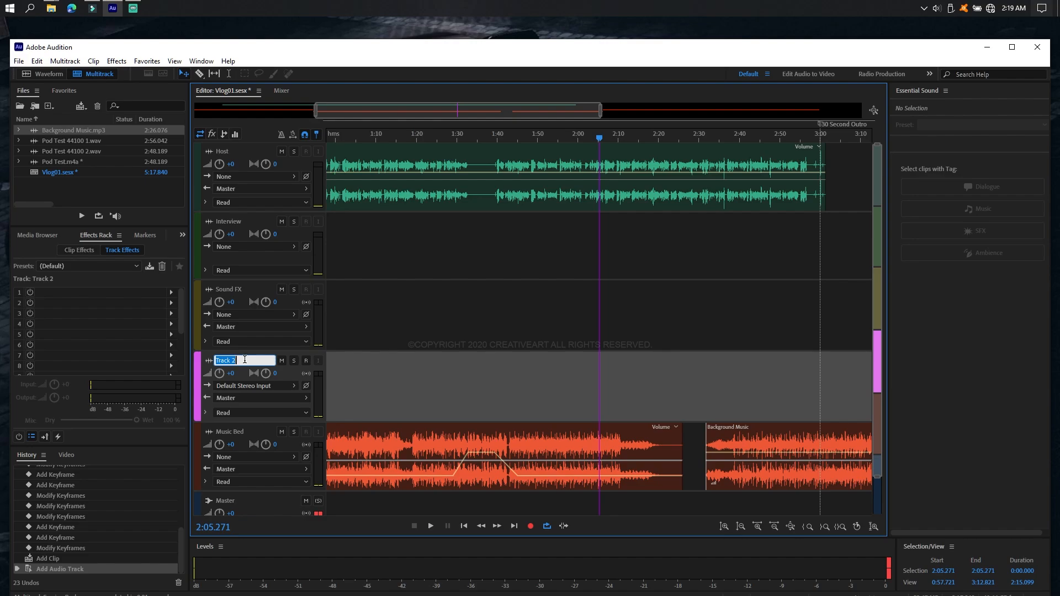
type("New")
key("Return")
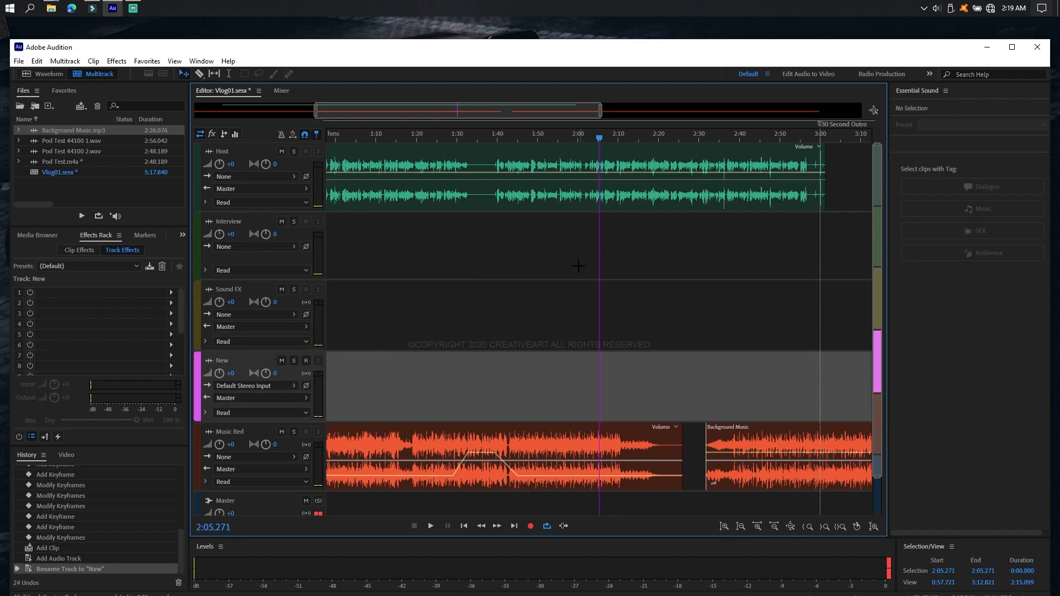
left_click(499, 256)
left_click(517, 199)
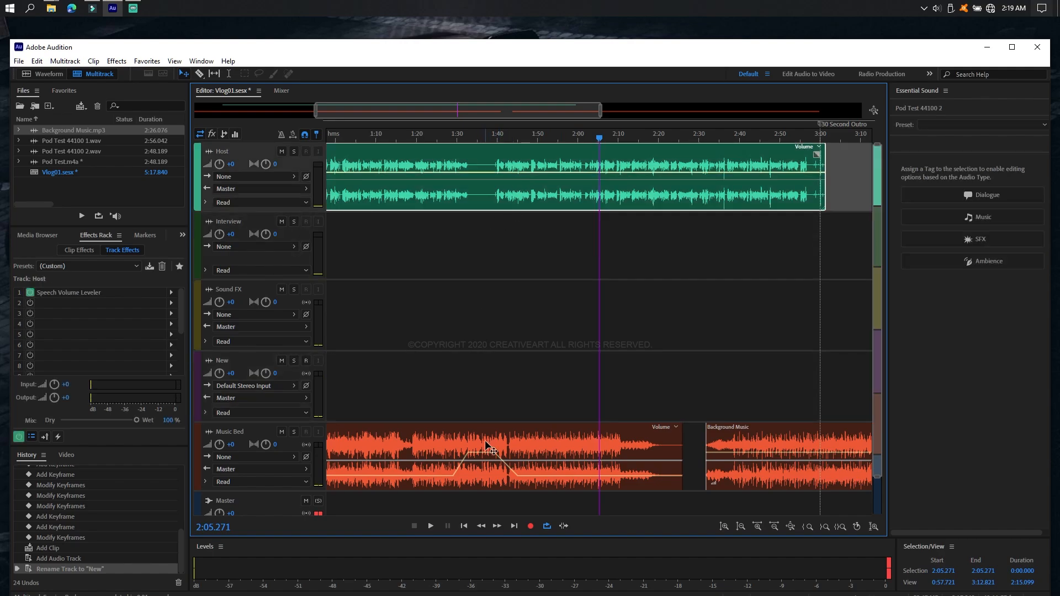
left_click(488, 447)
left_click(479, 326)
left_click(481, 220)
Change the Host track's color to the predefined pink.
left_click(414, 192)
left_click(198, 188)
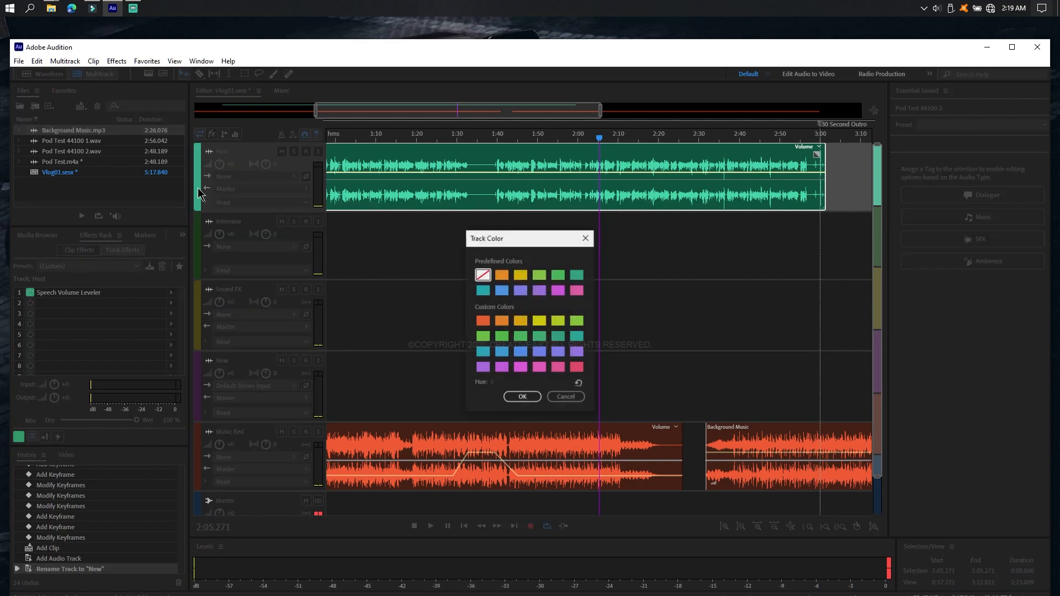
left_click(502, 290)
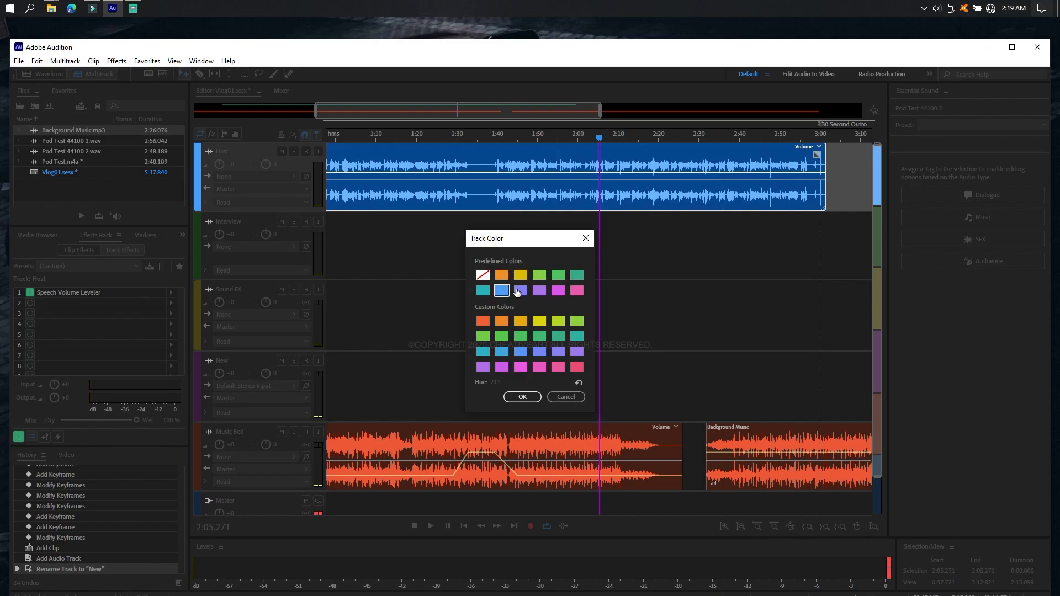
left_click(542, 289)
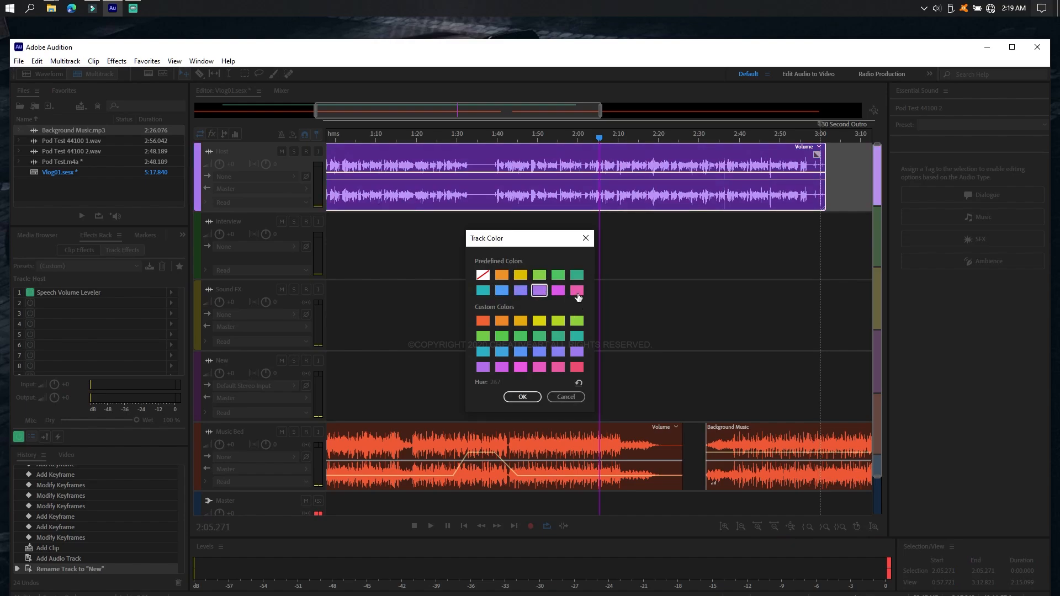
left_click(576, 290)
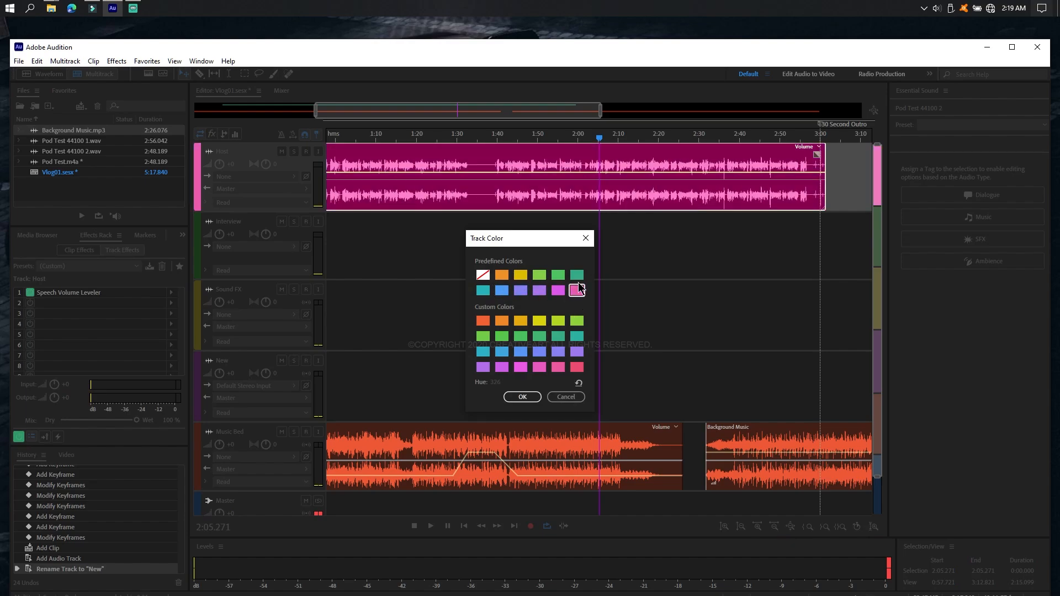
left_click(522, 397)
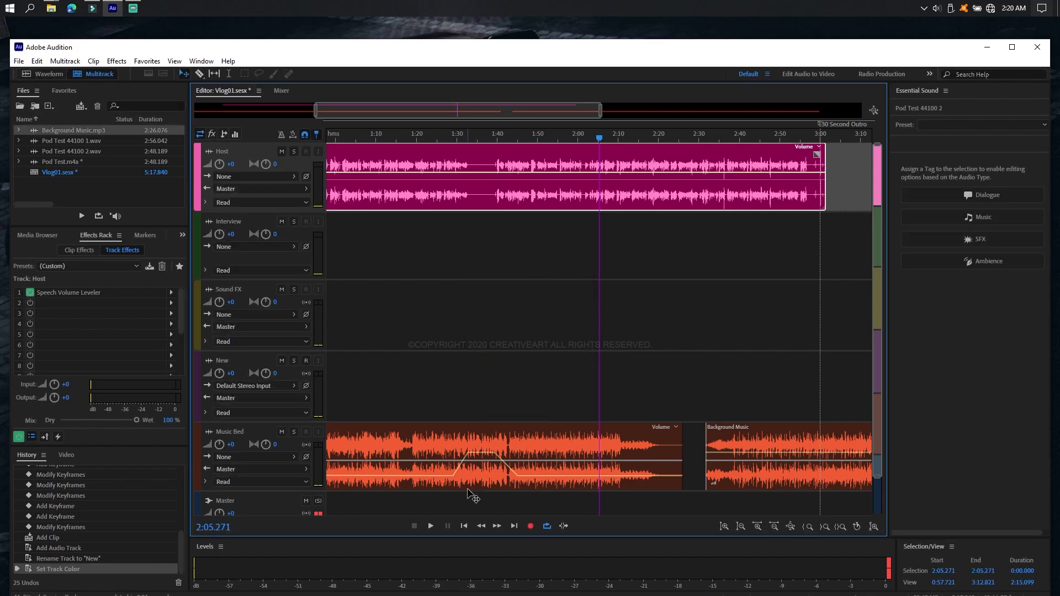
left_click(482, 389)
left_click(446, 332)
left_click(461, 251)
left_click(470, 188)
left_click(454, 343)
left_click(444, 409)
left_click(442, 303)
left_click(443, 257)
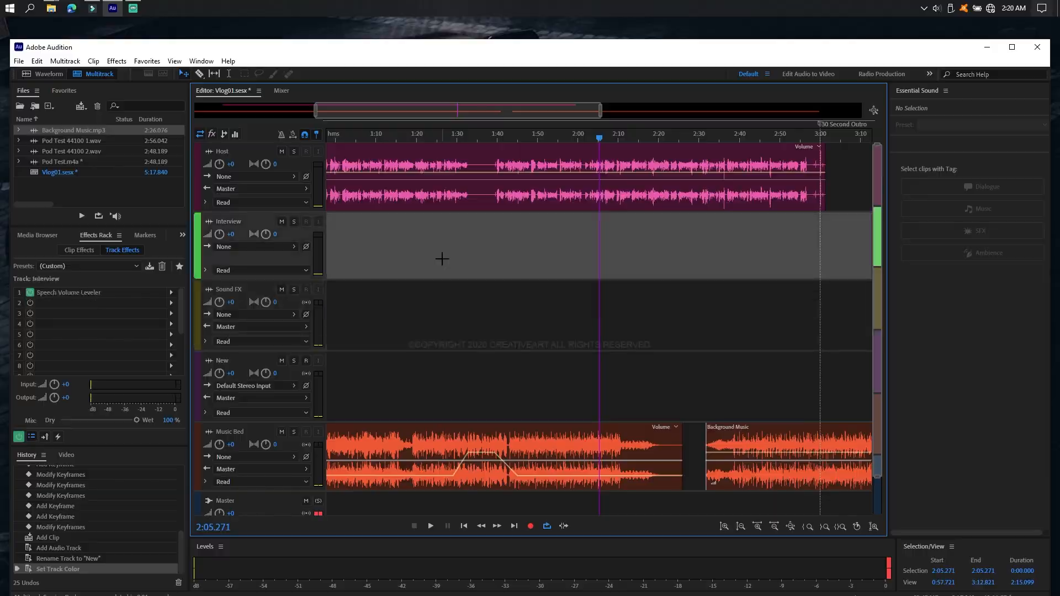